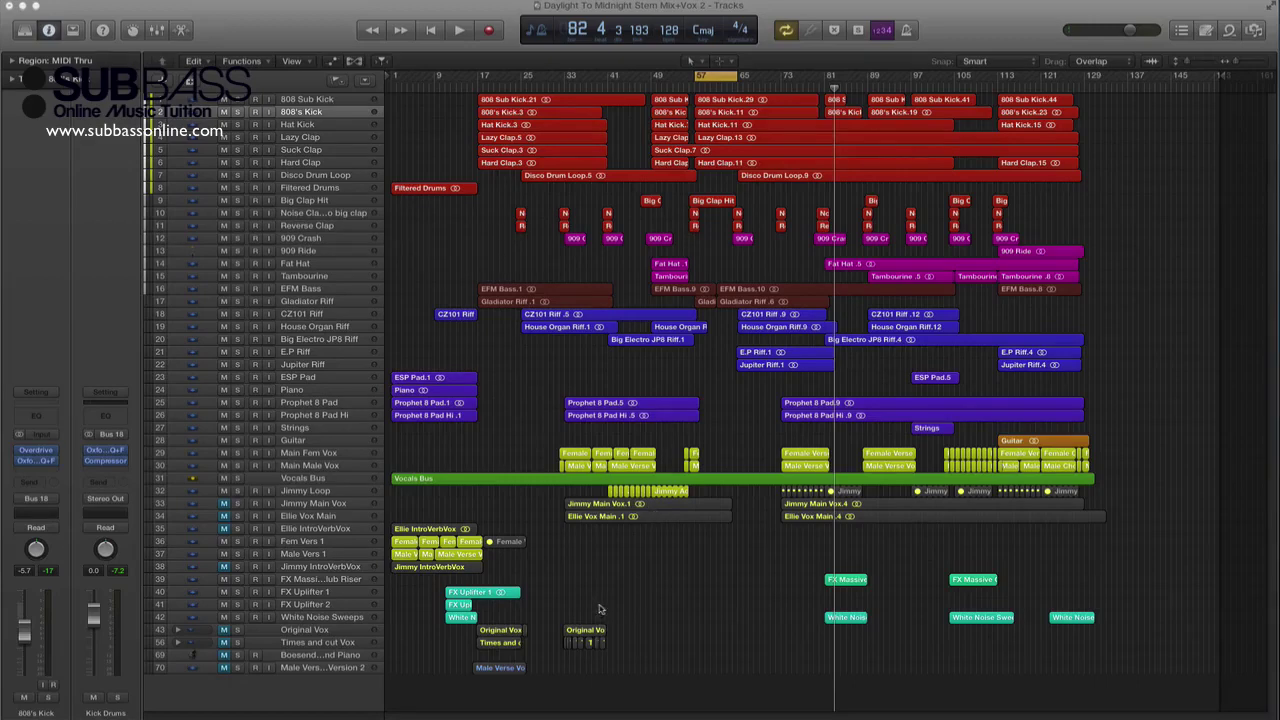
# Step: Show the Mixer, with its Output and Master channels, below the tracks using the X key
pyautogui.press('x')
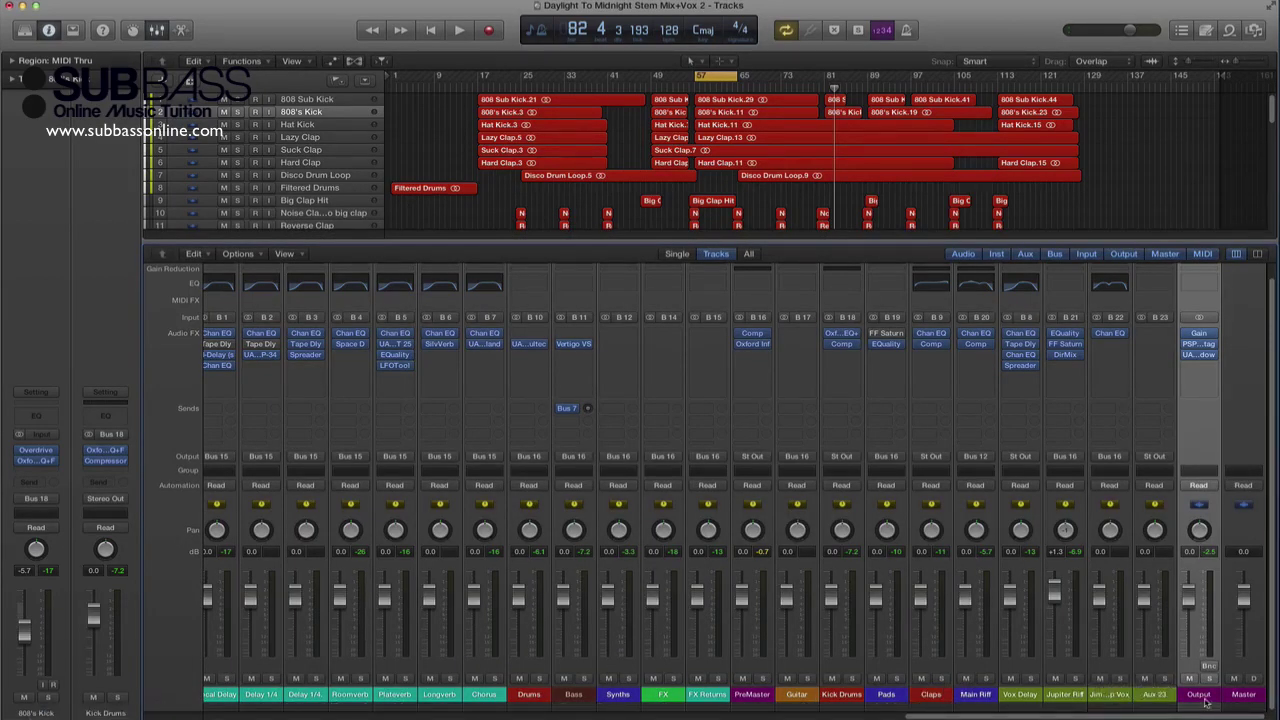
pyautogui.moveTo(1208, 337)
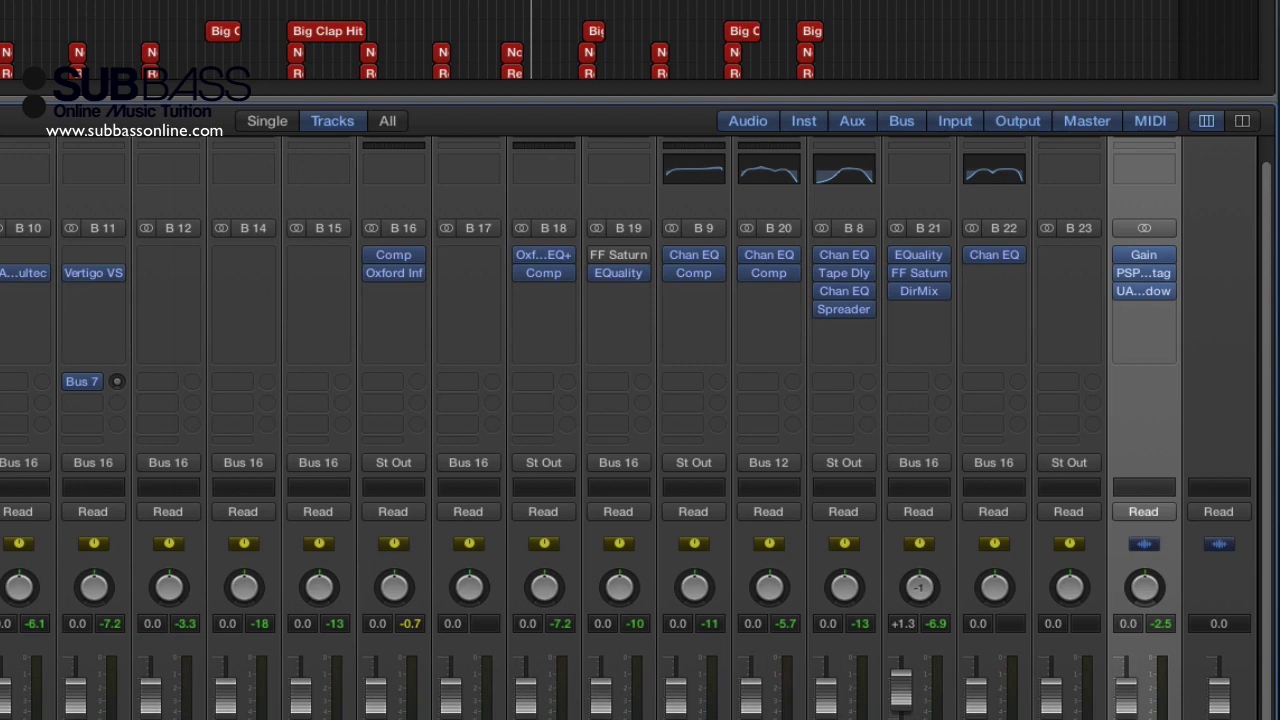
# Step: Open the Output channel's Gain and VintageWarmer2 plug-in windows and arrange them on screen
pyautogui.moveTo(1155, 258)
pyautogui.click(1147, 257)
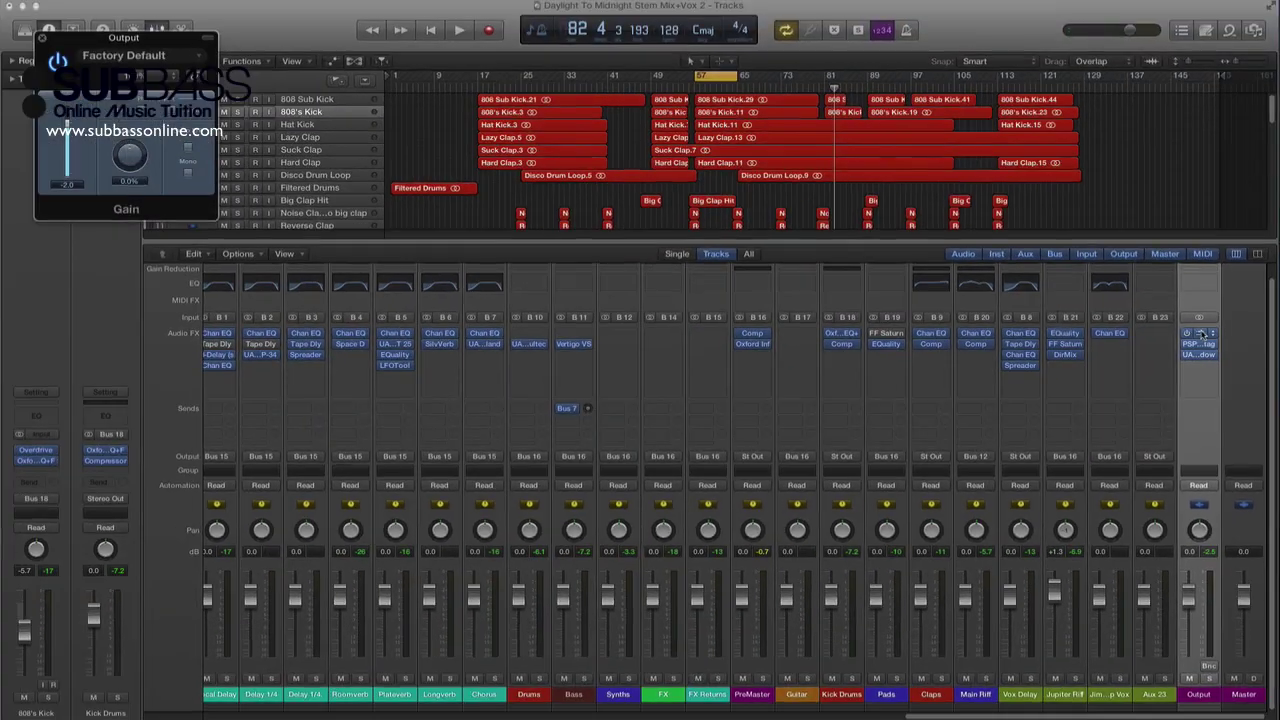
pyautogui.moveTo(170, 42); pyautogui.dragTo(581, 189)
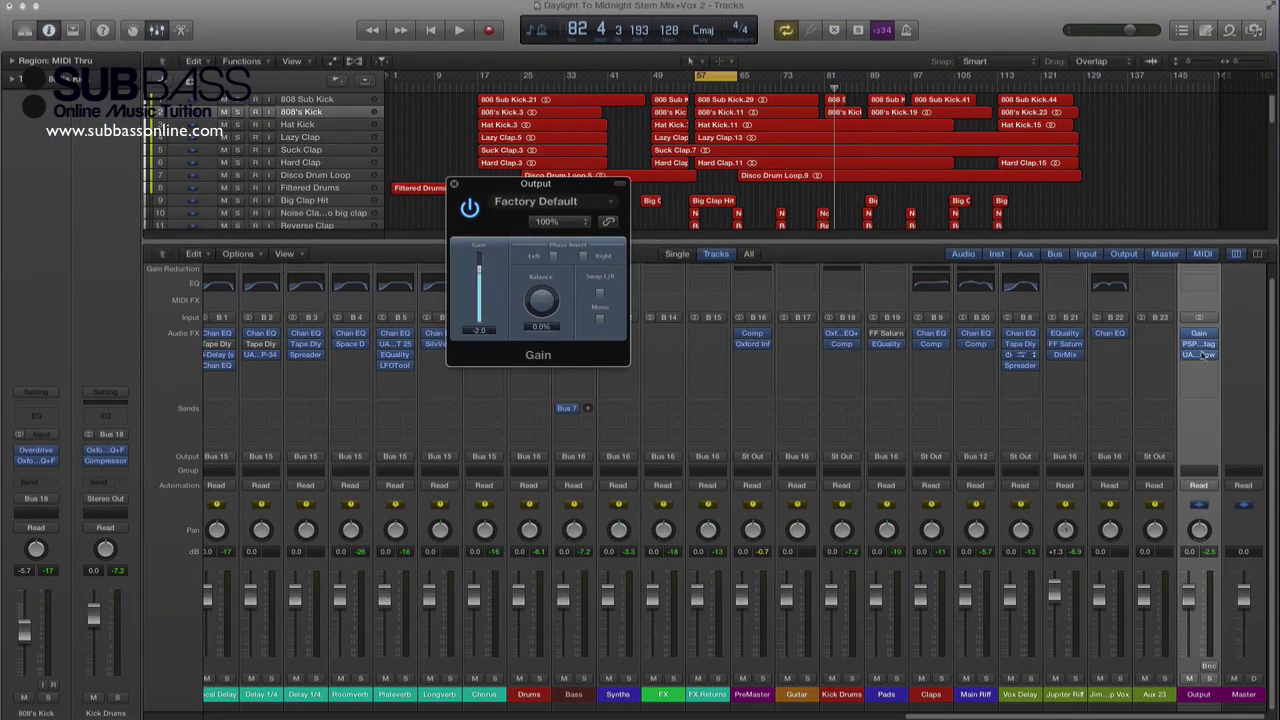
pyautogui.click(1200, 345)
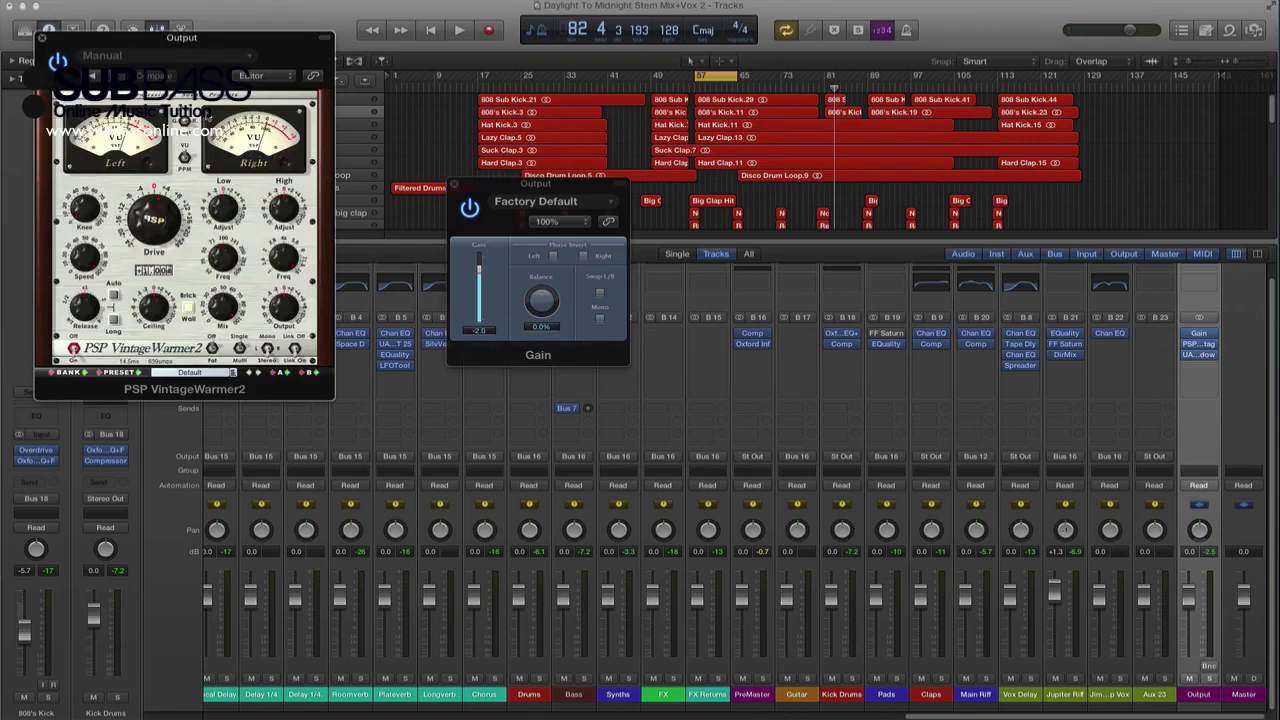
pyautogui.moveTo(204, 167); pyautogui.dragTo(456, 392)
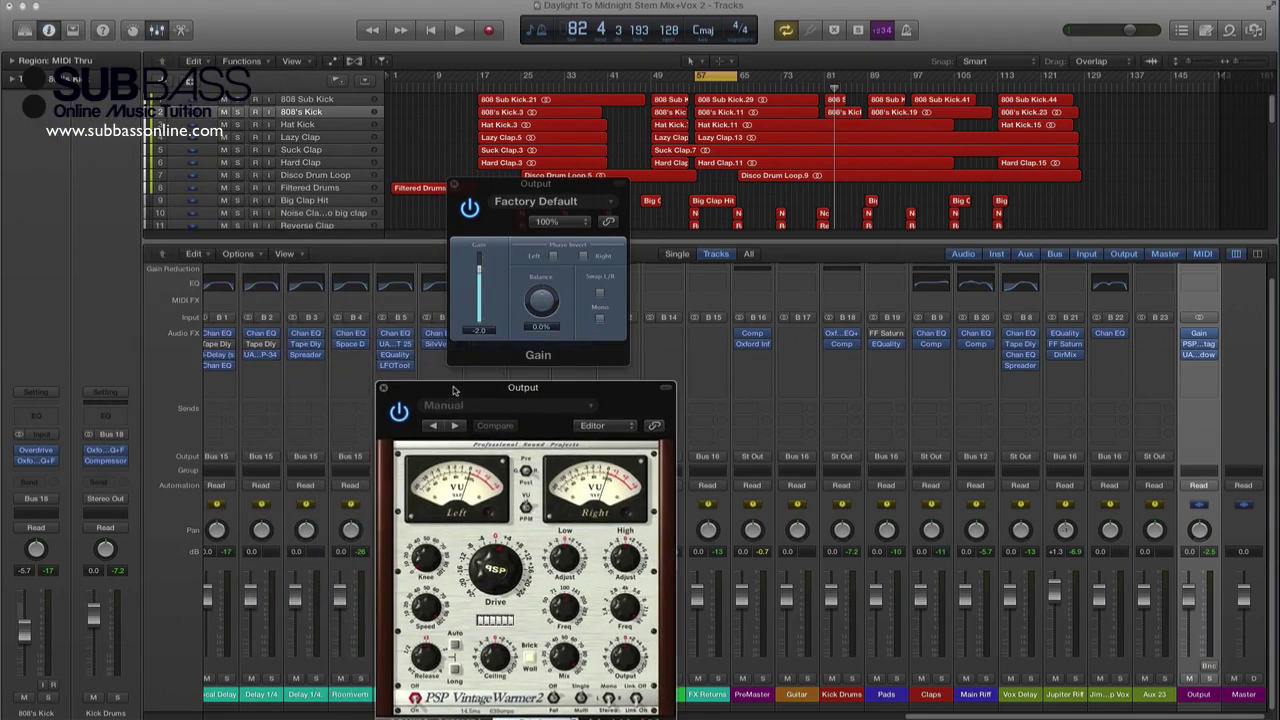
pyautogui.click(503, 184)
pyautogui.moveTo(503, 184); pyautogui.dragTo(464, 158)
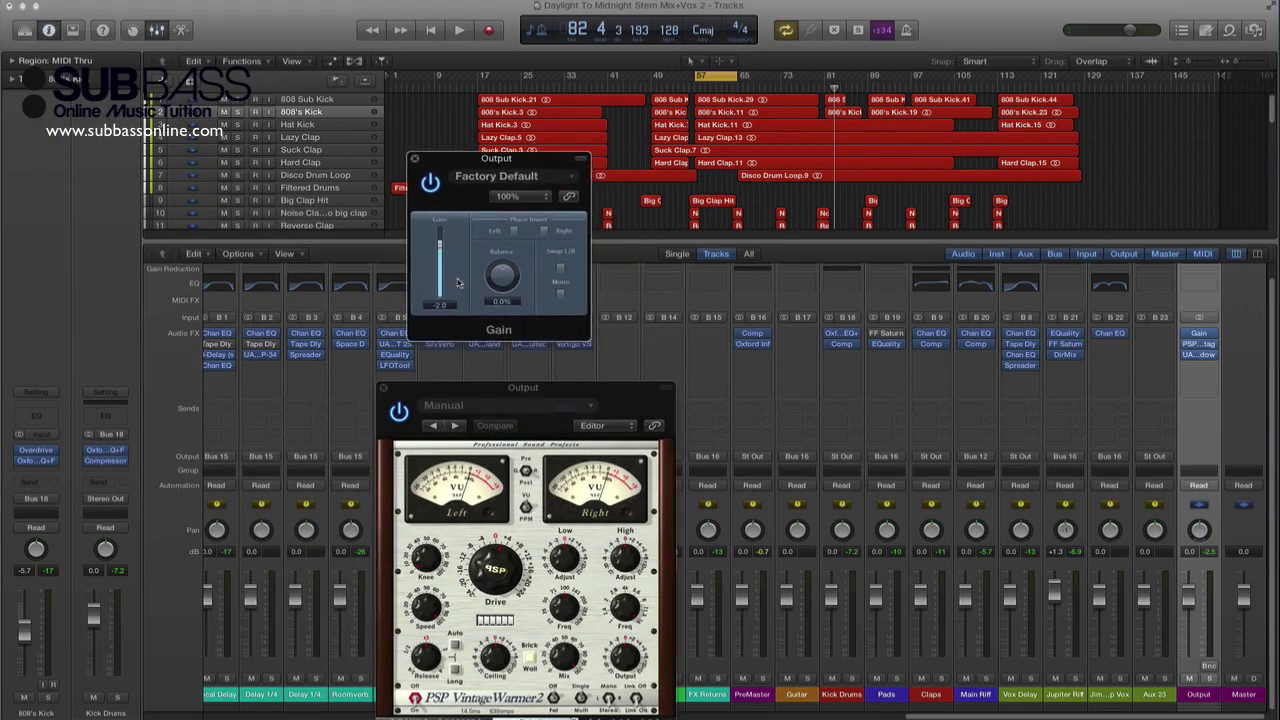
pyautogui.click(466, 394)
pyautogui.moveTo(466, 394); pyautogui.dragTo(468, 372)
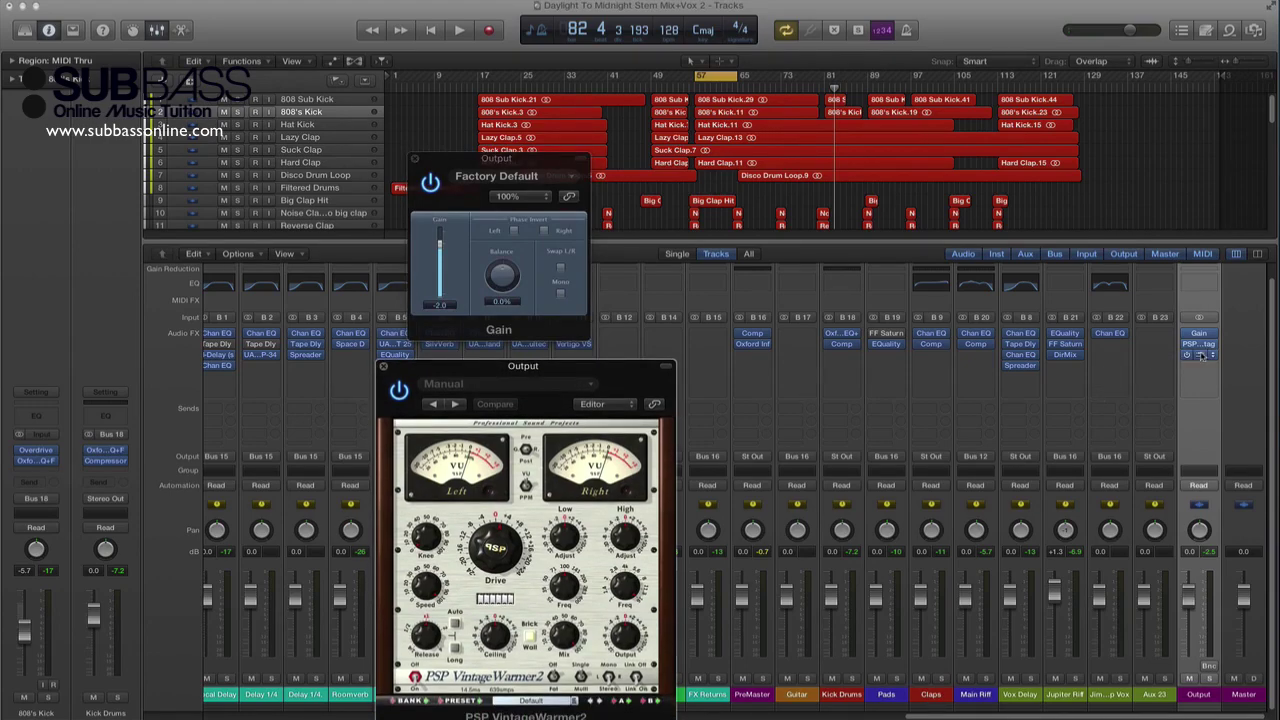
# Step: Open Shadow Hills, close it and VintageWarmer2, then bypass the Gain plug-in
pyautogui.click(1200, 354)
pyautogui.moveTo(348, 40); pyautogui.dragTo(916, 27)
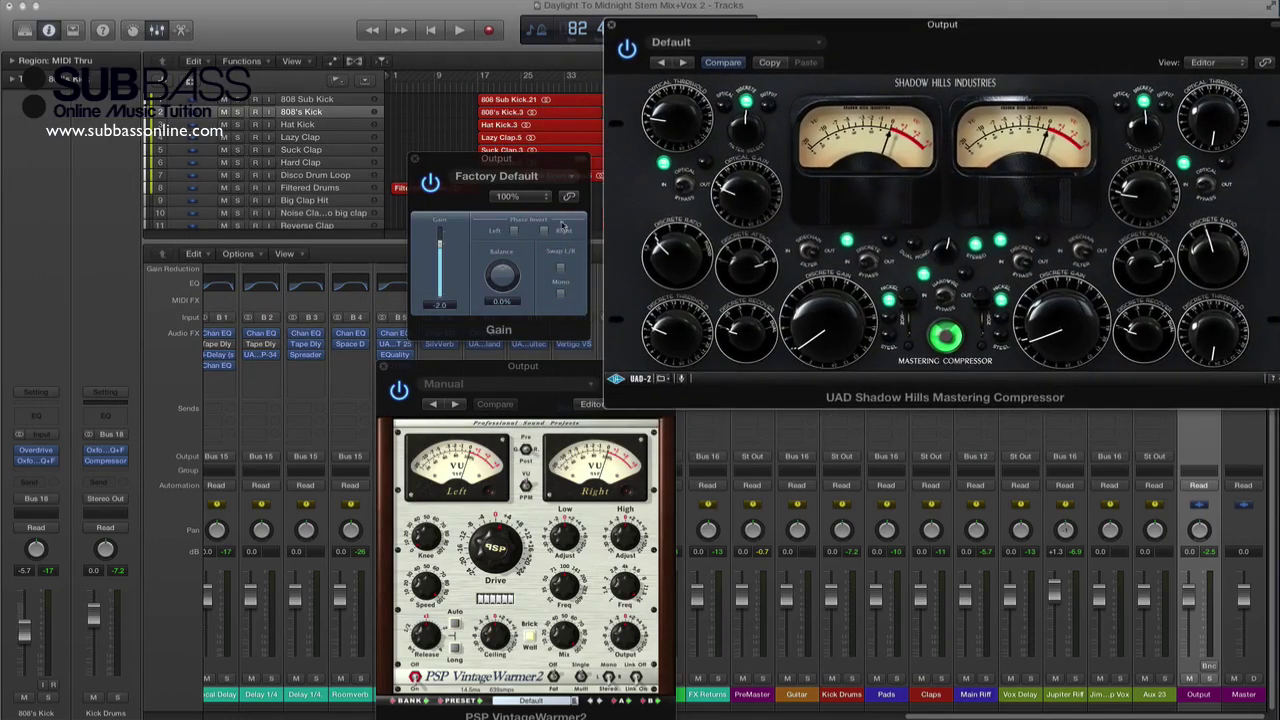
pyautogui.click(508, 158)
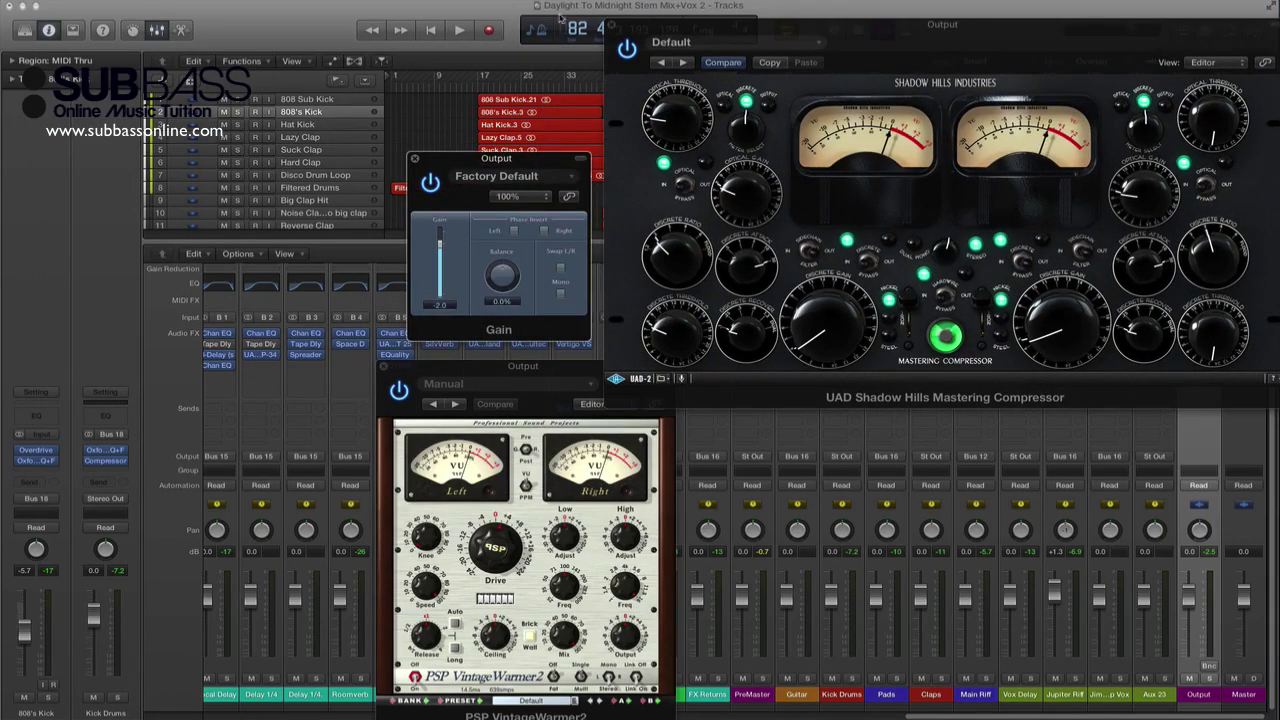
pyautogui.click(610, 25)
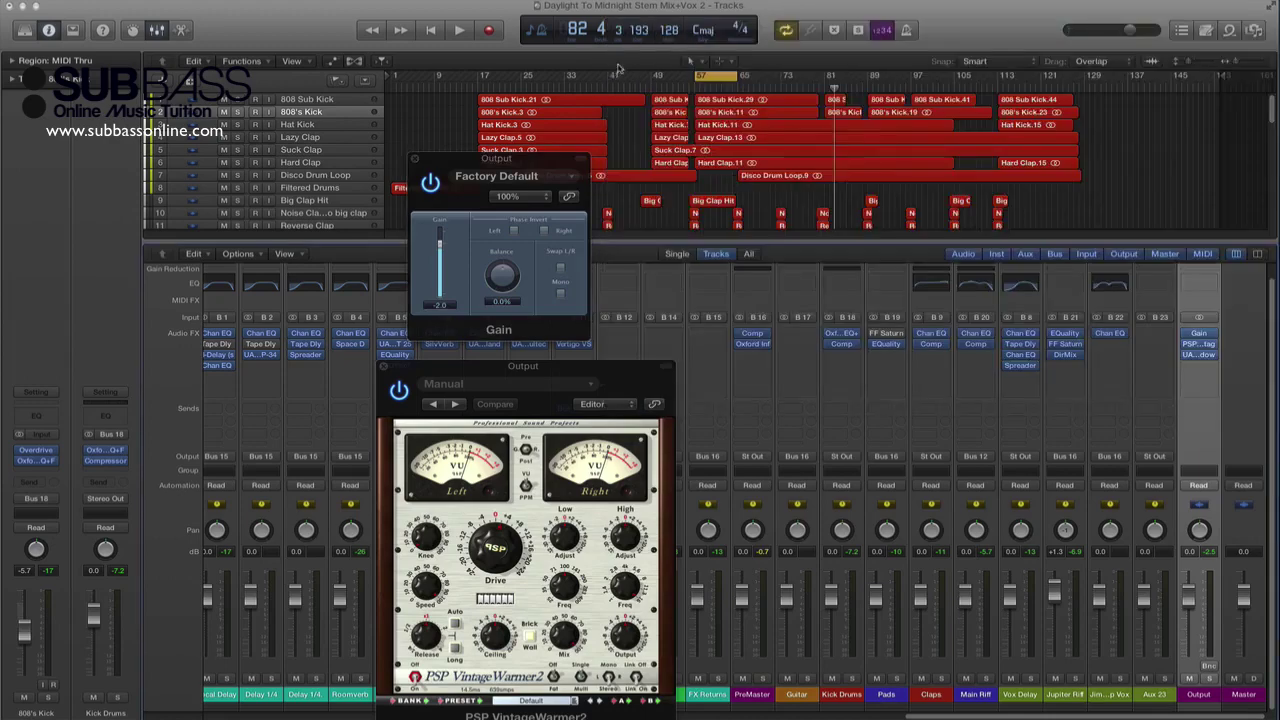
pyautogui.click(384, 367)
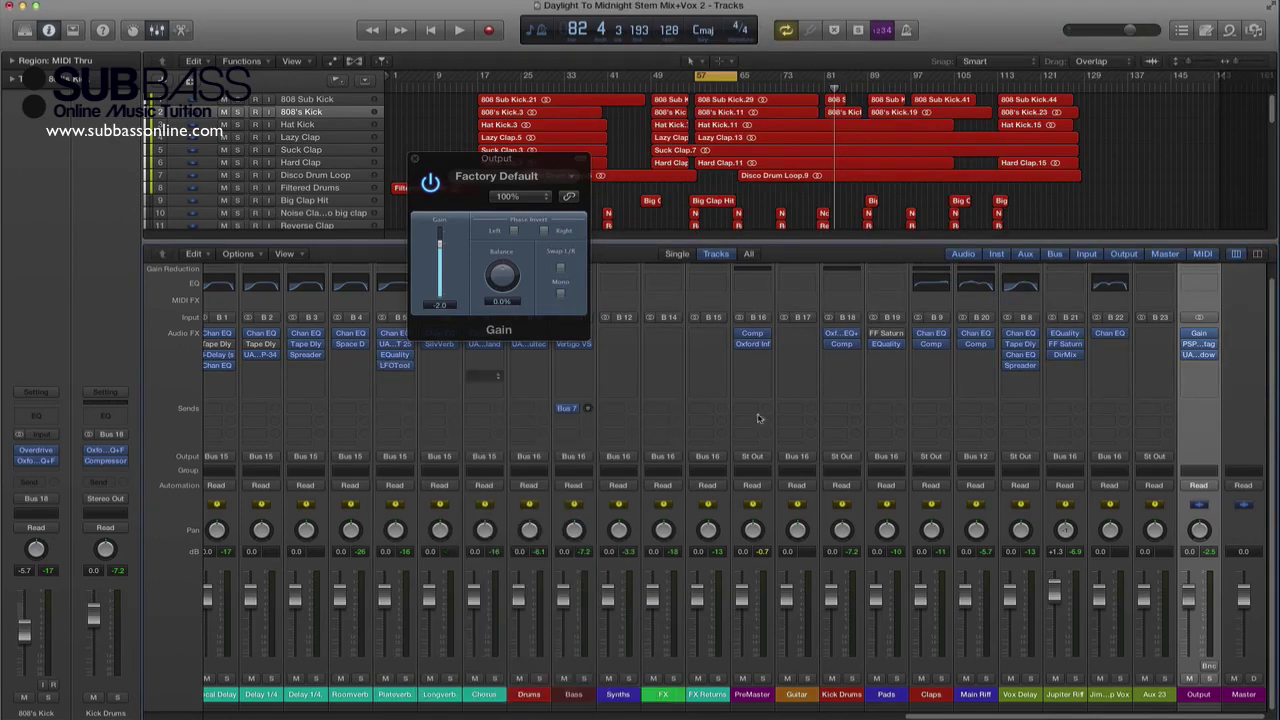
pyautogui.moveTo(1190, 356)
pyautogui.click(1188, 333)
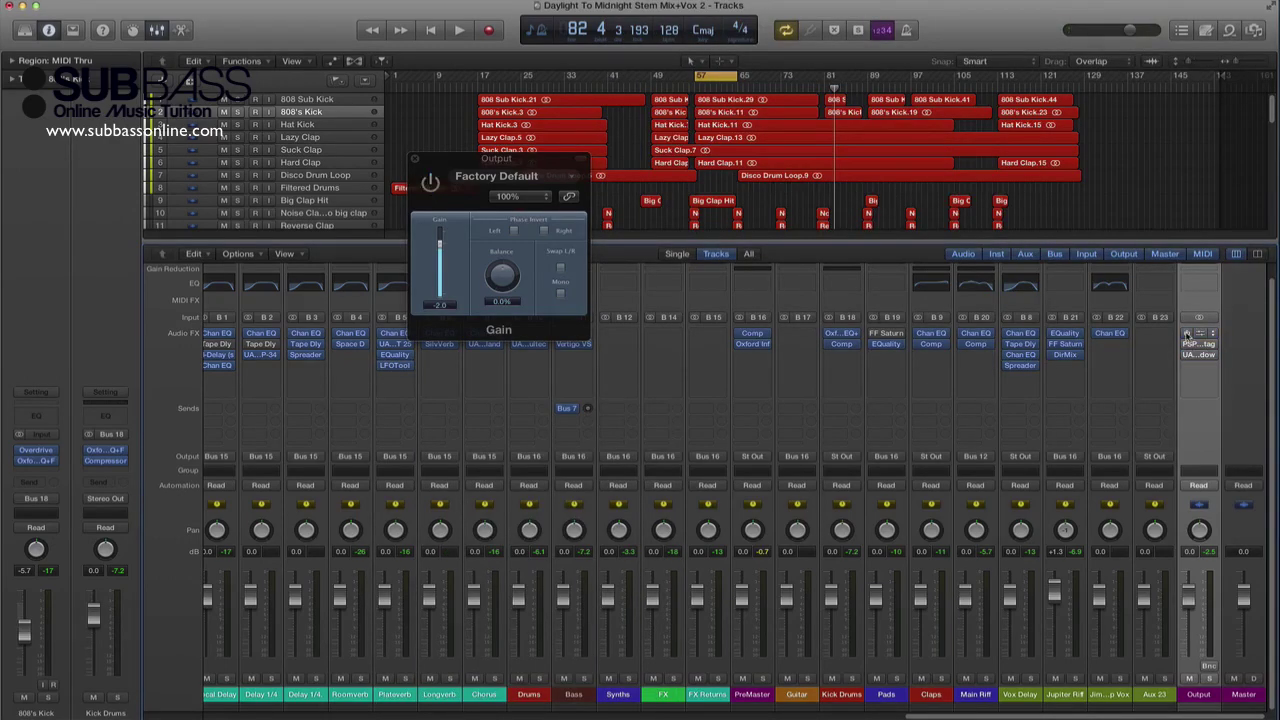
# Step: Start playback from around bar 57 and select the Big Clap Hit region
pyautogui.click(806, 44)
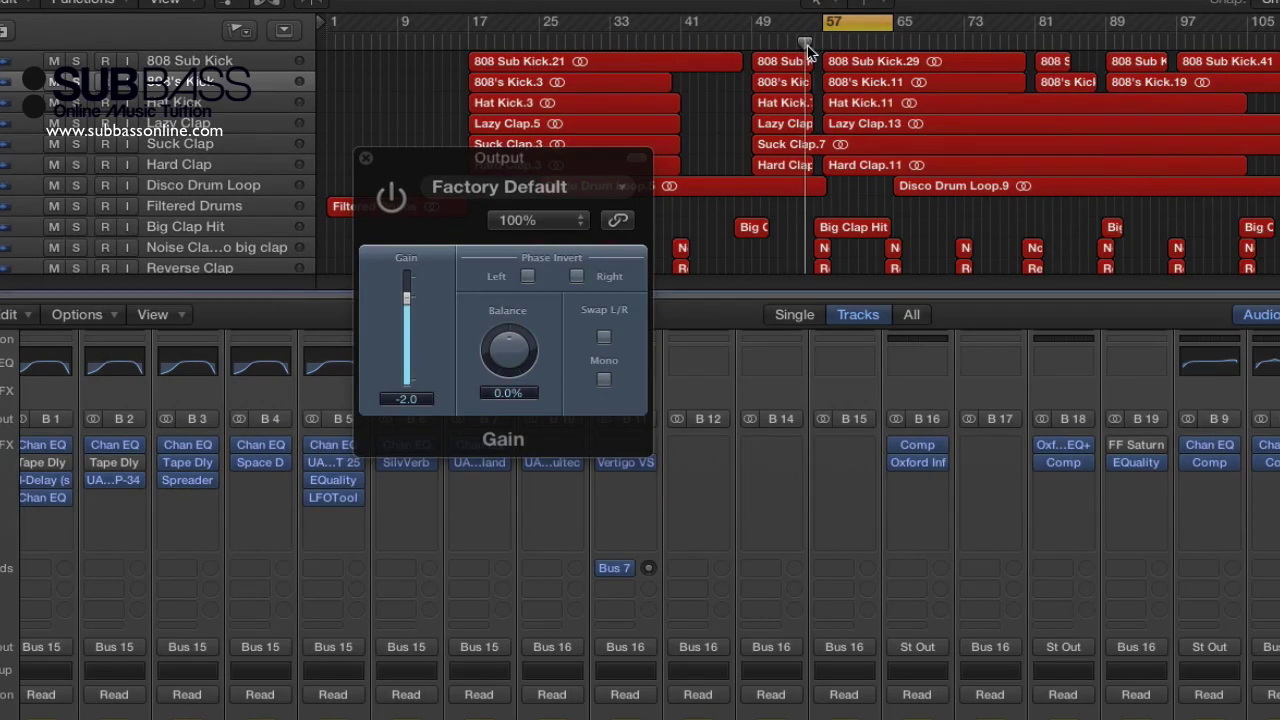
pyautogui.press('space')
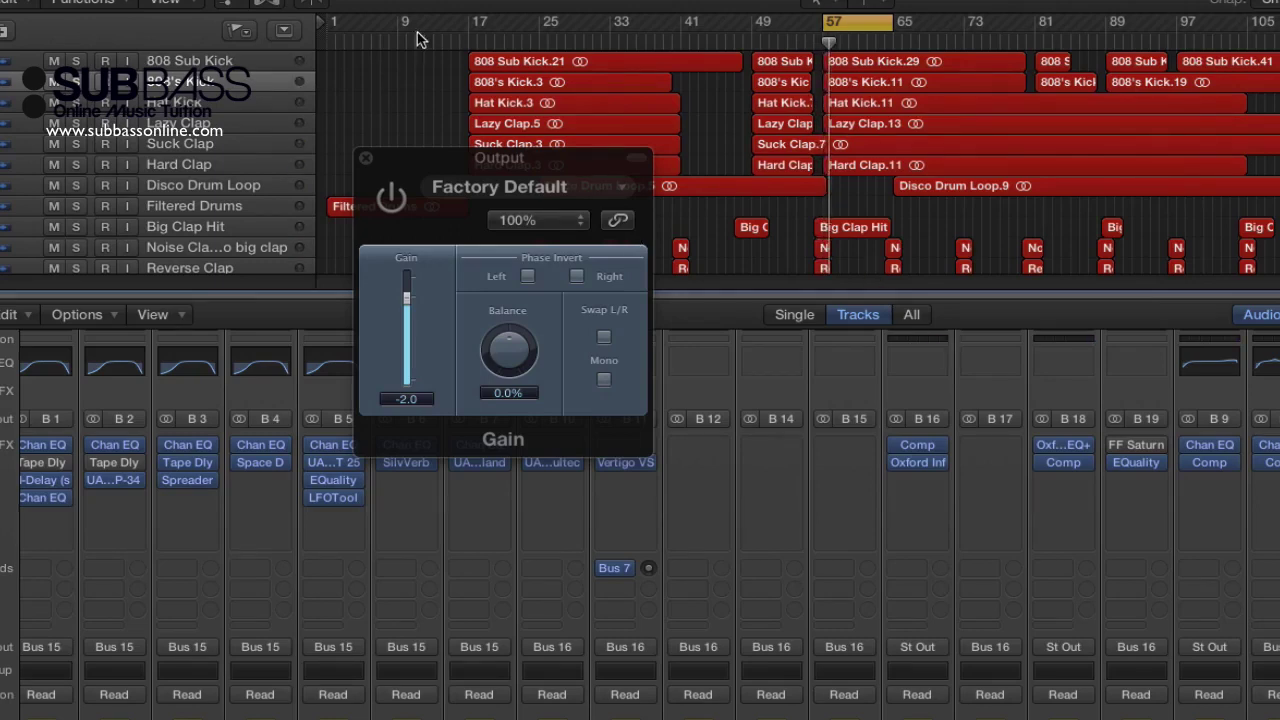
pyautogui.click(860, 230)
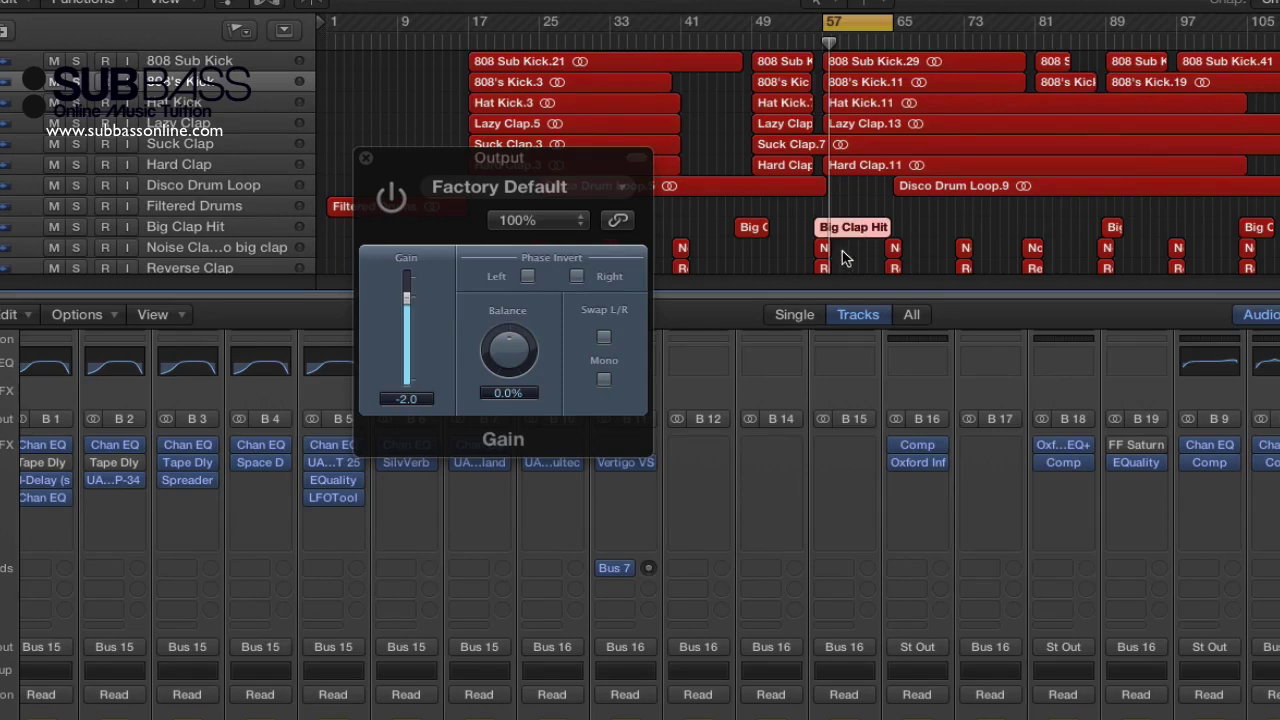
pyautogui.moveTo(595, 168); pyautogui.dragTo(617, 198)
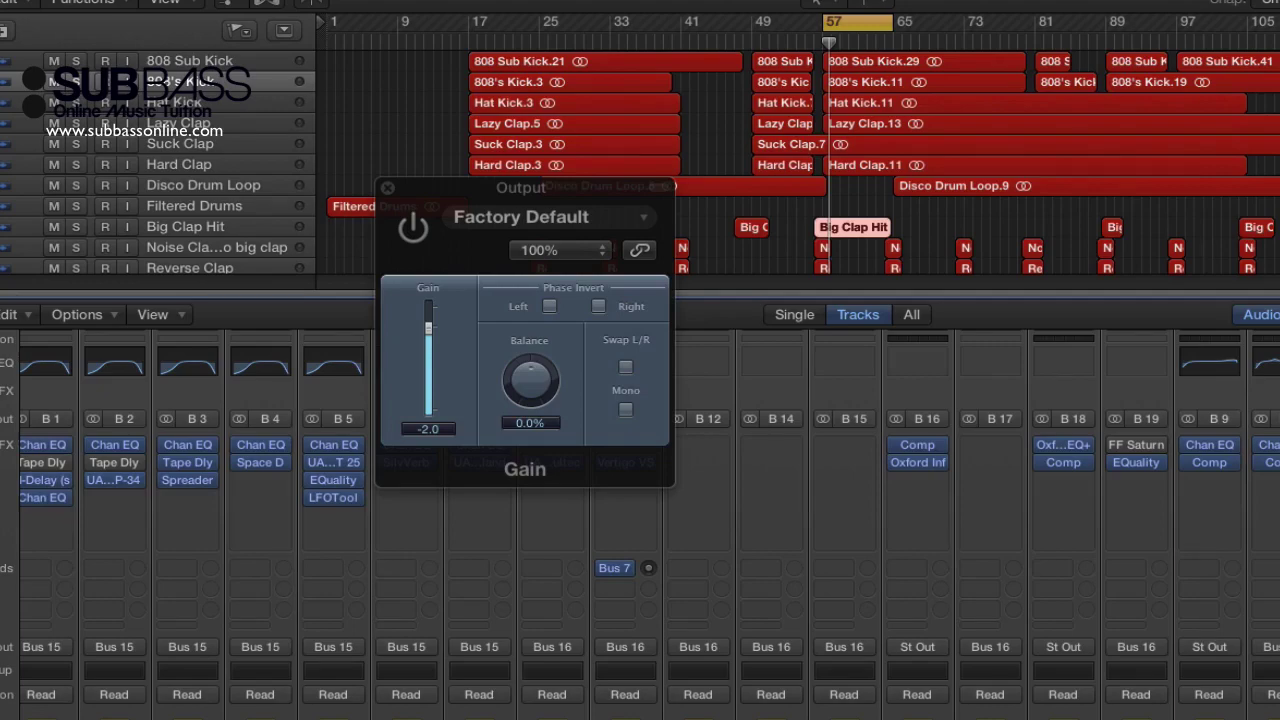
# Step: Re-enable the Output channel's Gain plug-in at -2.0 dB
pyautogui.hscroll(-10, 649, 524)
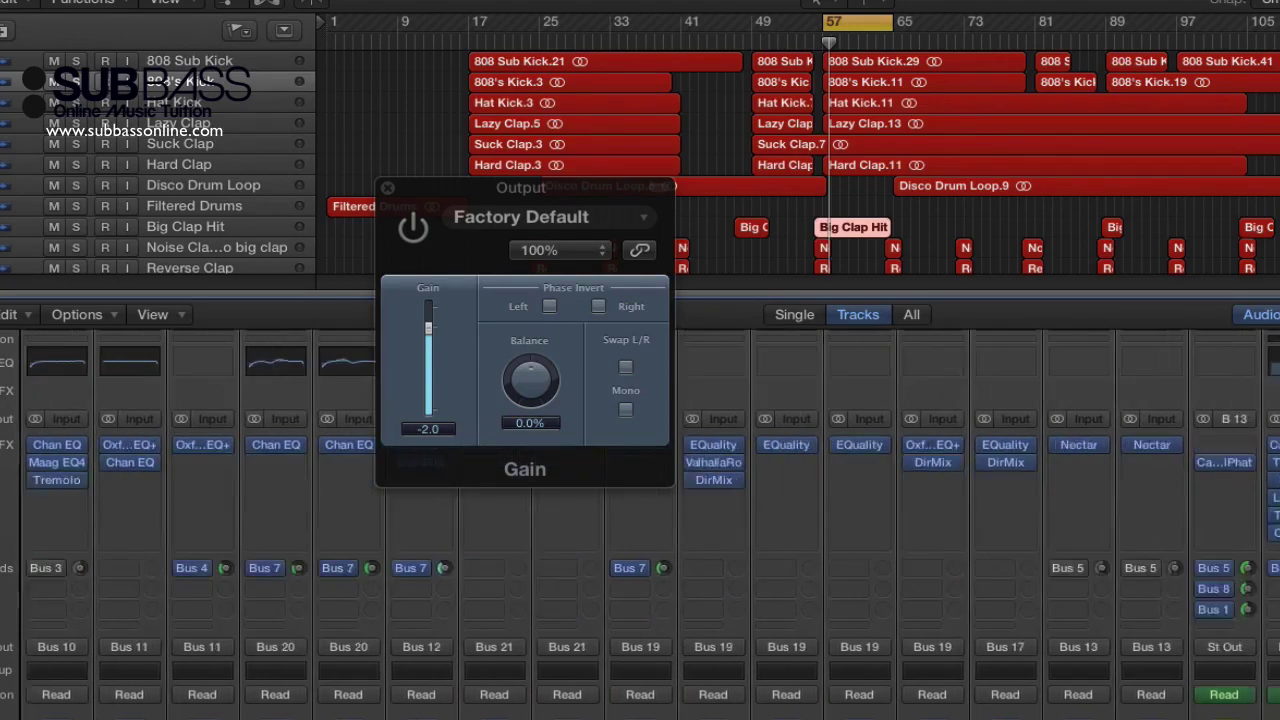
pyautogui.hscroll(-5, 649, 524)
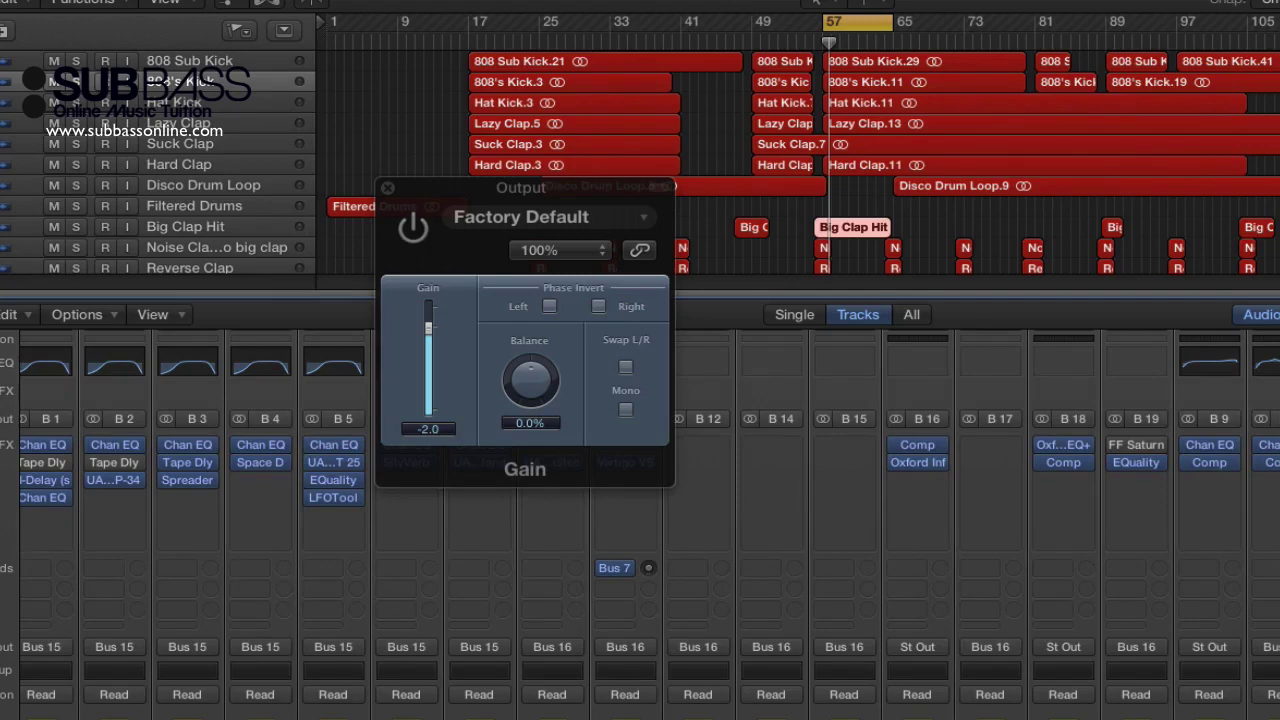
pyautogui.click(442, 330)
pyautogui.moveTo(476, 187); pyautogui.dragTo(479, 205)
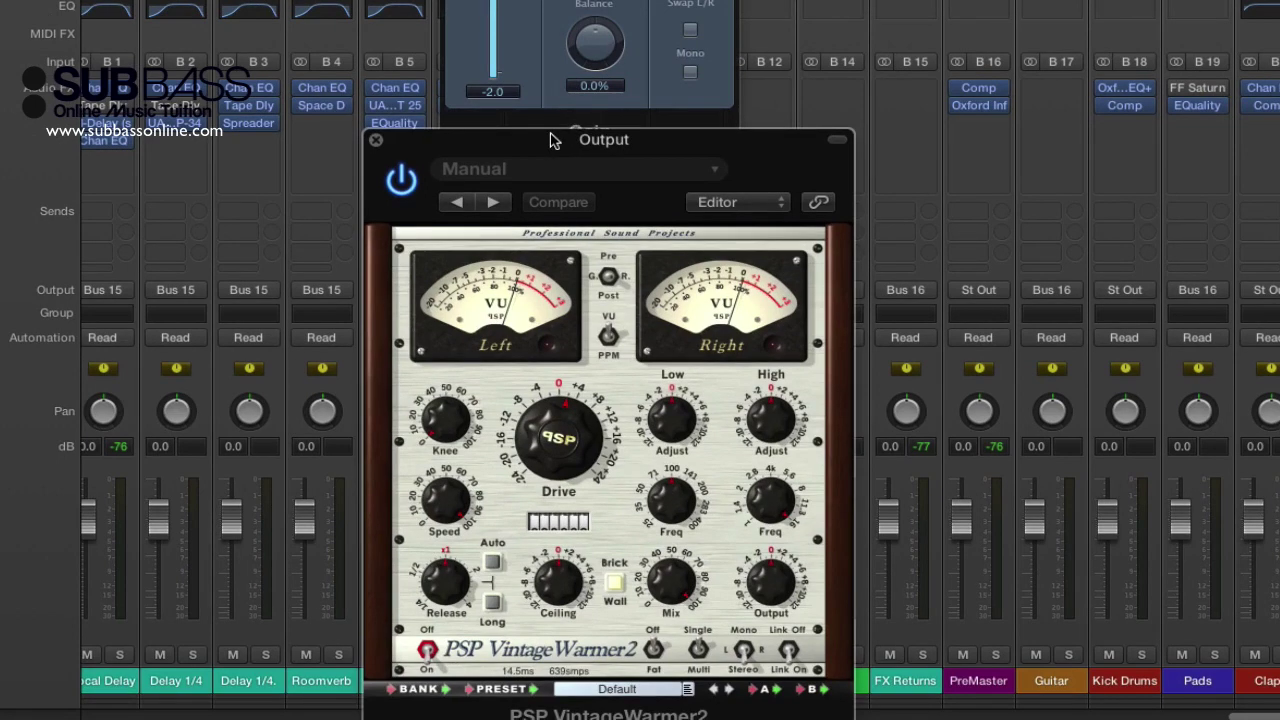
# Step: A/B the VintageWarmer2 by bypassing it and switching it back on
pyautogui.moveTo(592, 396)
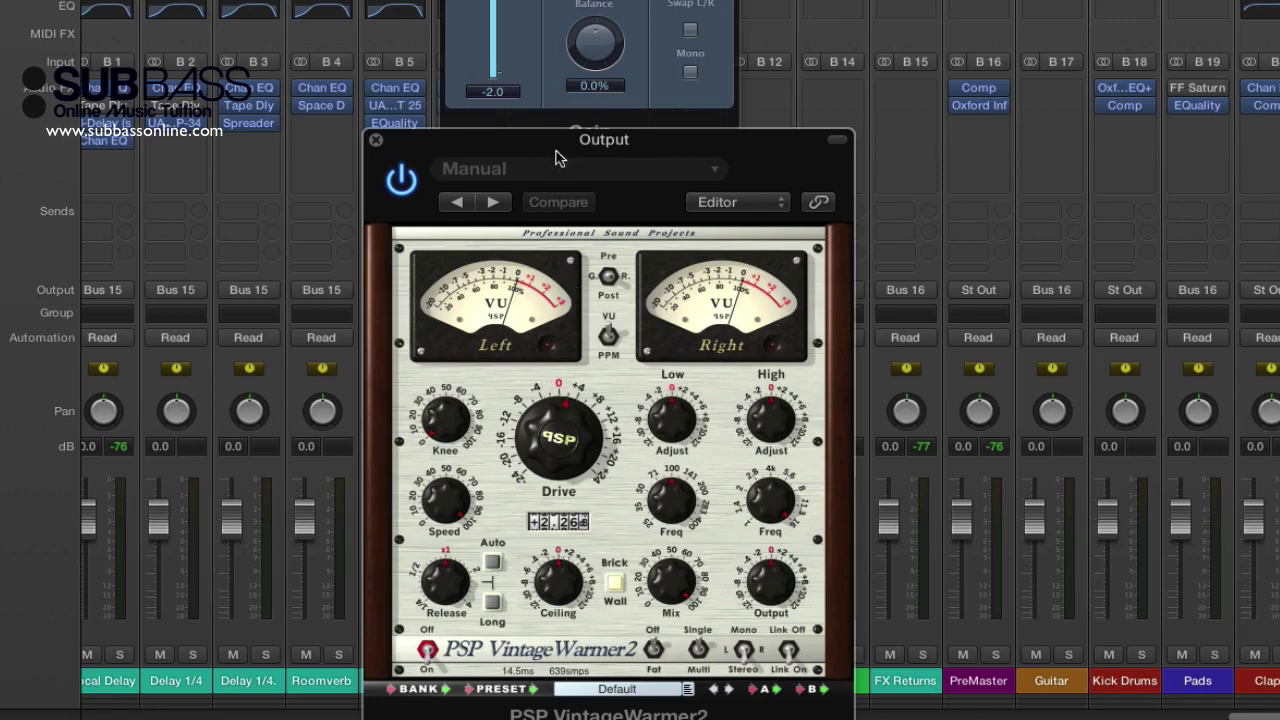
pyautogui.moveTo(556, 149); pyautogui.dragTo(558, 150)
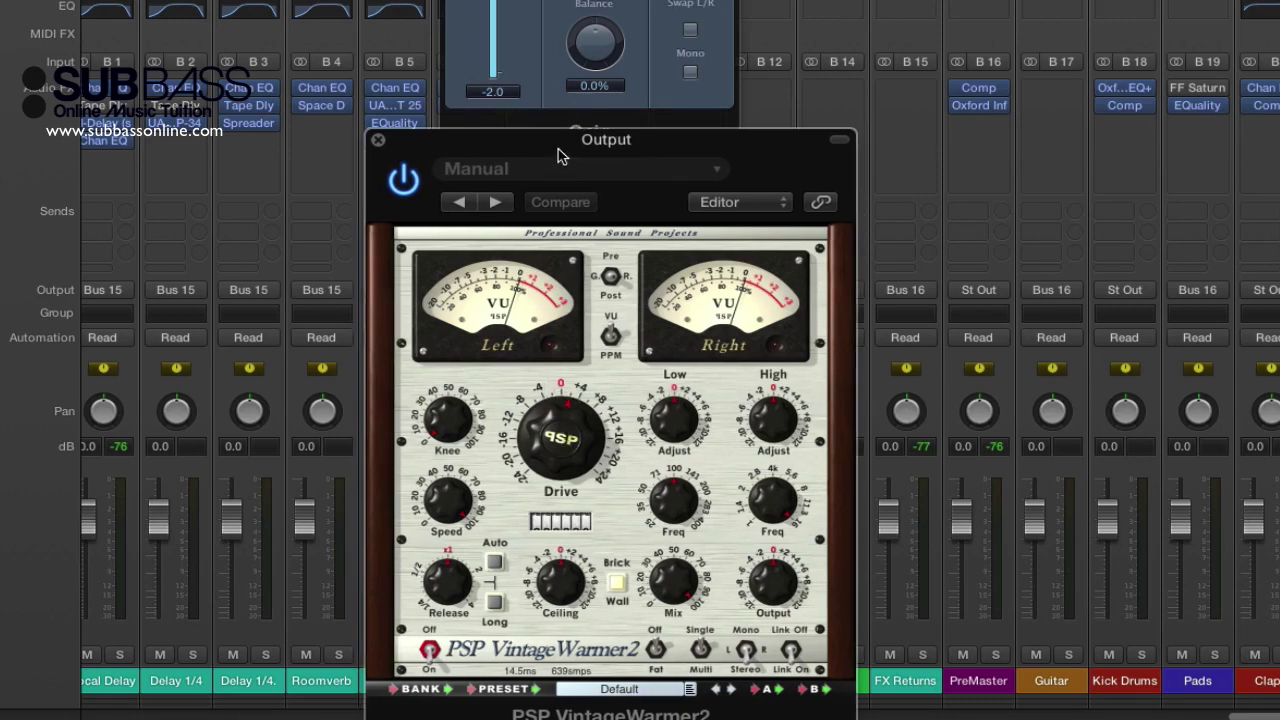
pyautogui.click(405, 190)
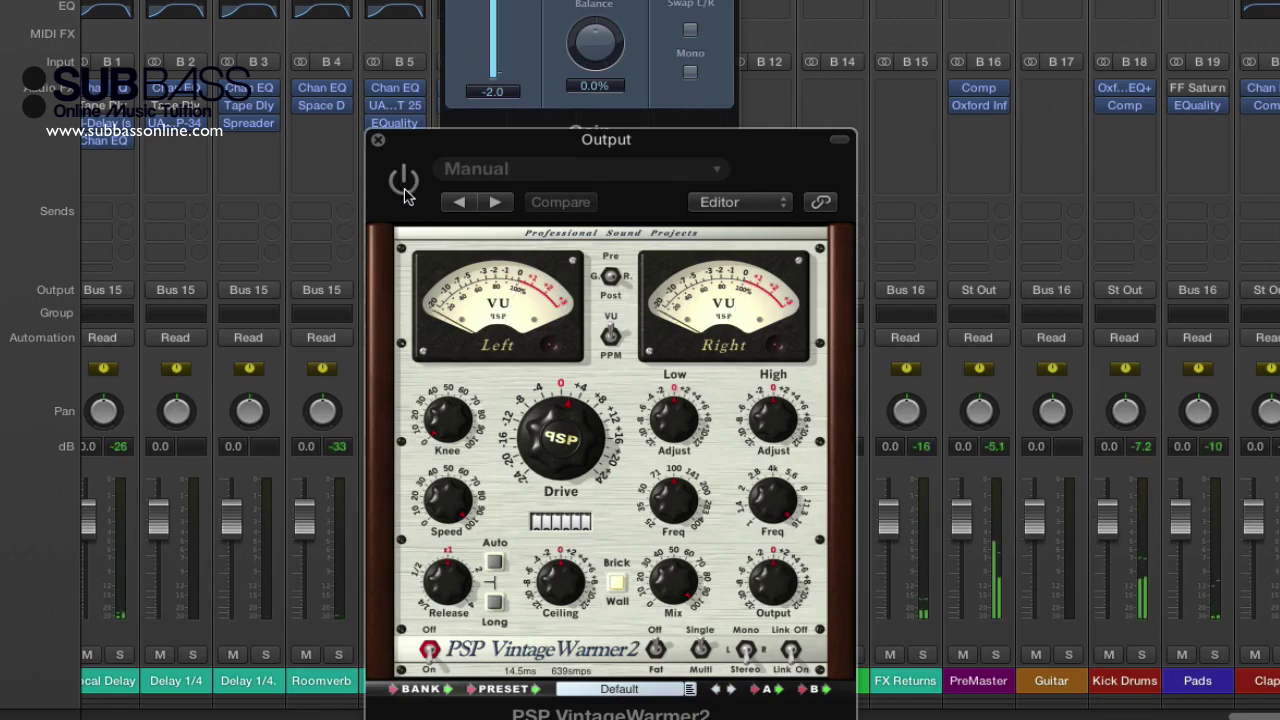
pyautogui.click(405, 190)
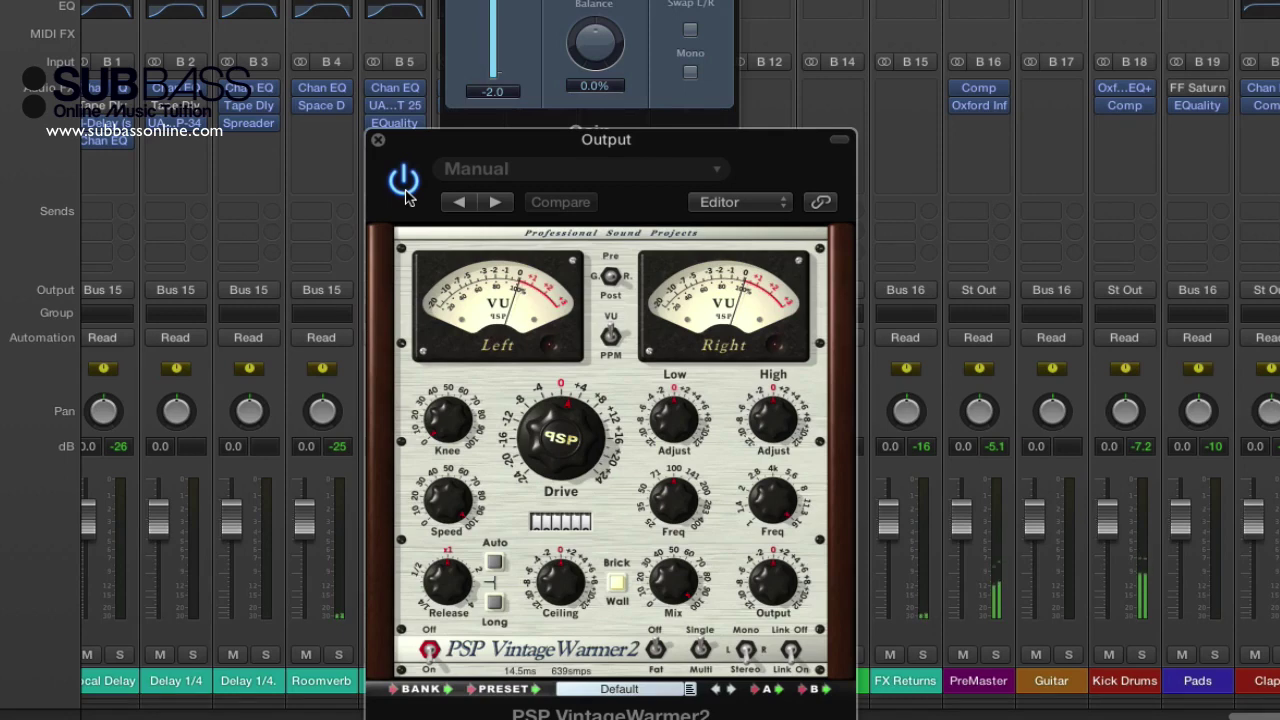
# Step: Raise the VintageWarmer2 Knee to about 7%, compare bypassed, and check Speed at 100.0%
pyautogui.moveTo(457, 507)
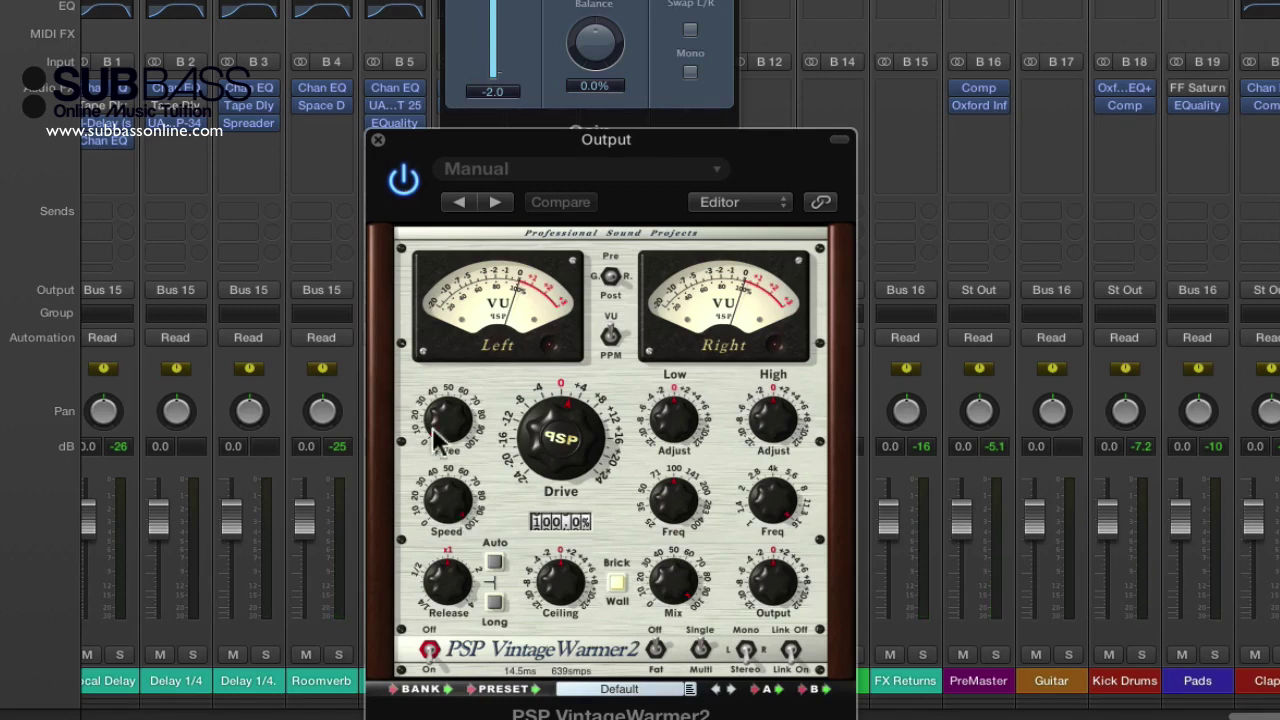
pyautogui.moveTo(445, 432)
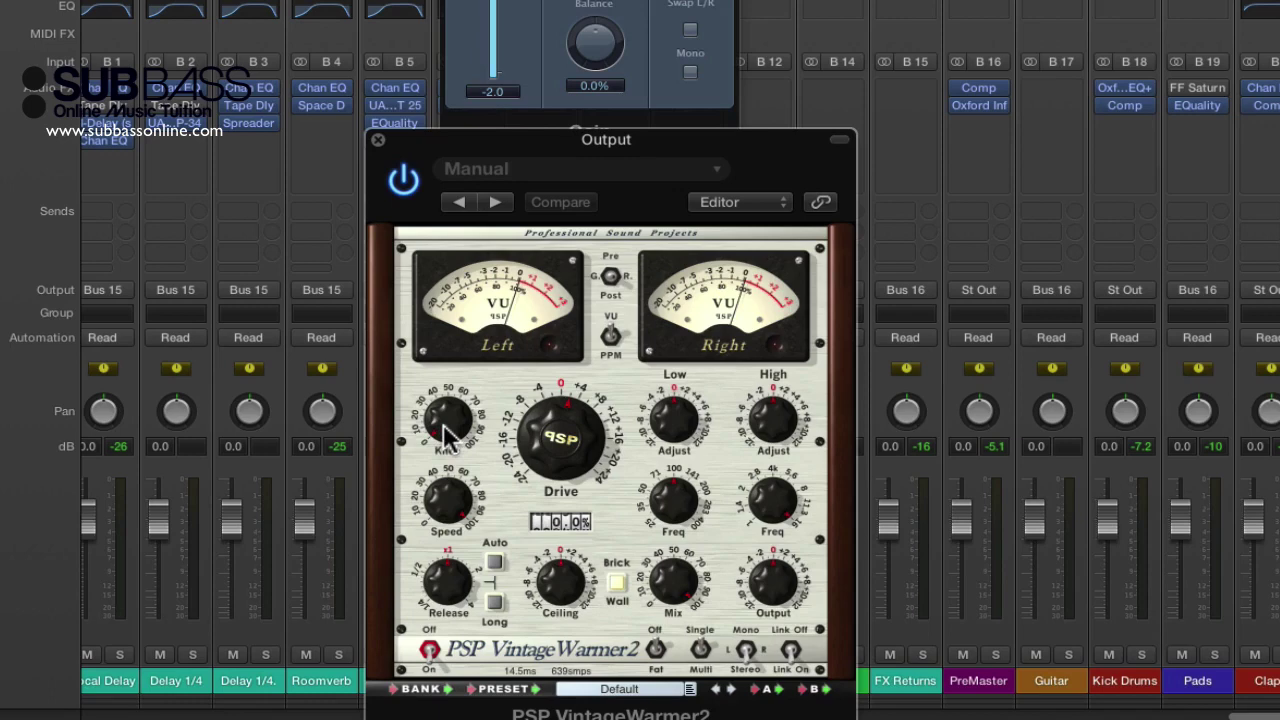
pyautogui.moveTo(447, 437); pyautogui.dragTo(447, 414)
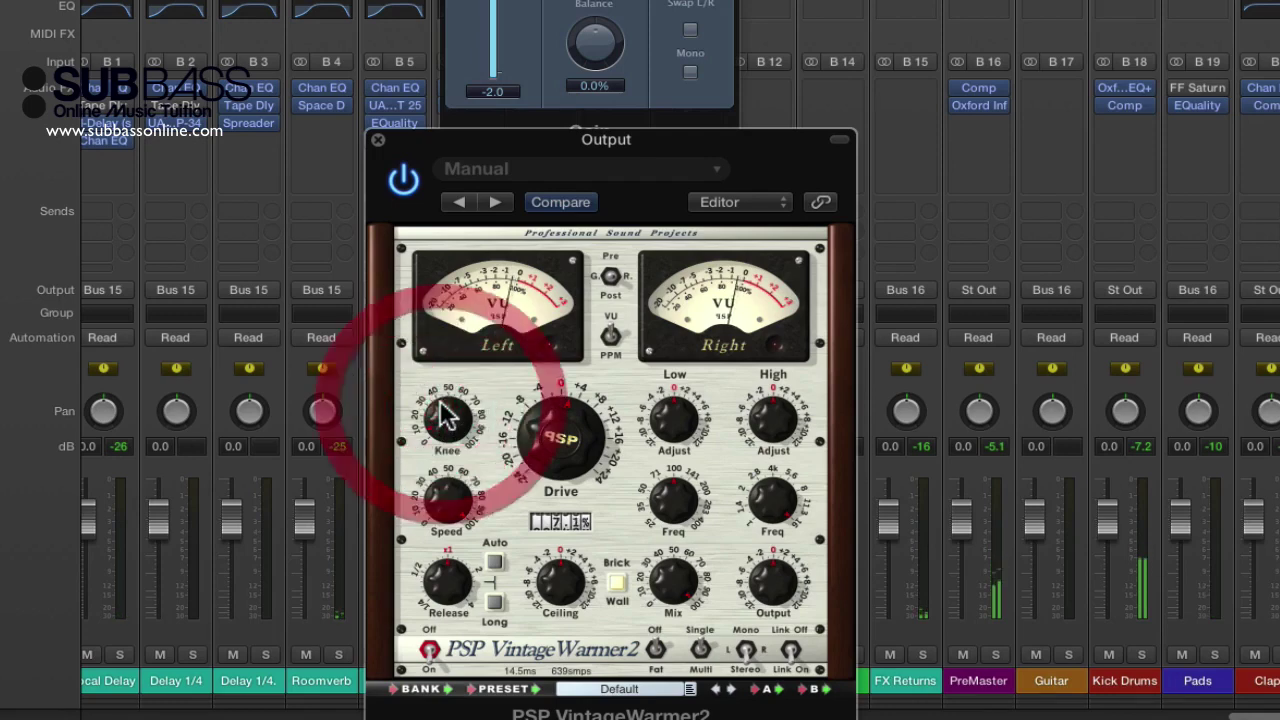
pyautogui.moveTo(558, 521)
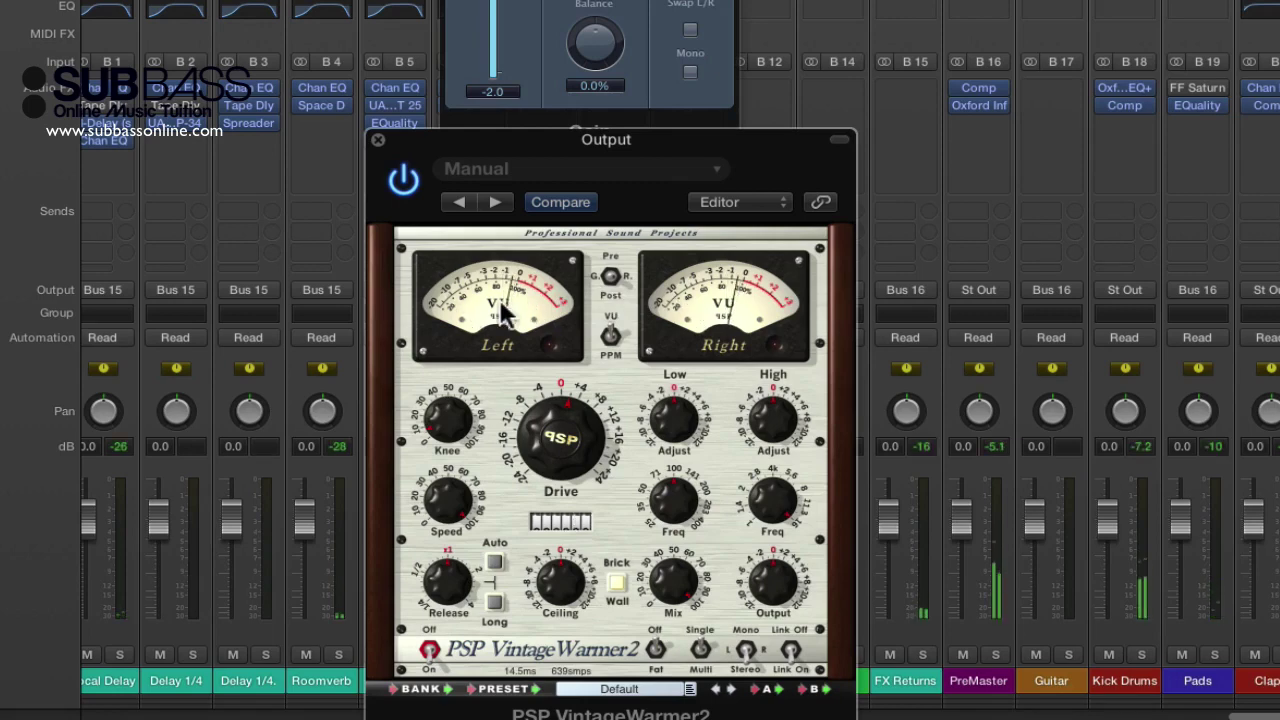
pyautogui.click(403, 180)
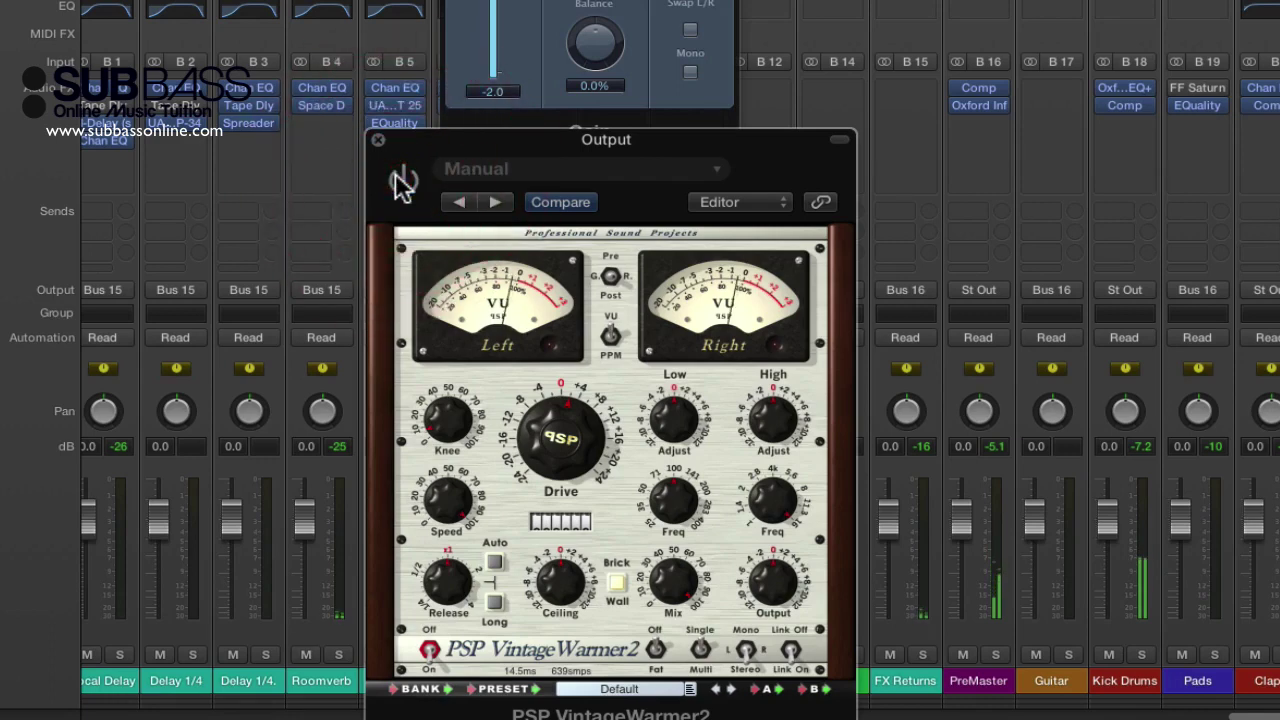
pyautogui.click(403, 180)
pyautogui.click(468, 525)
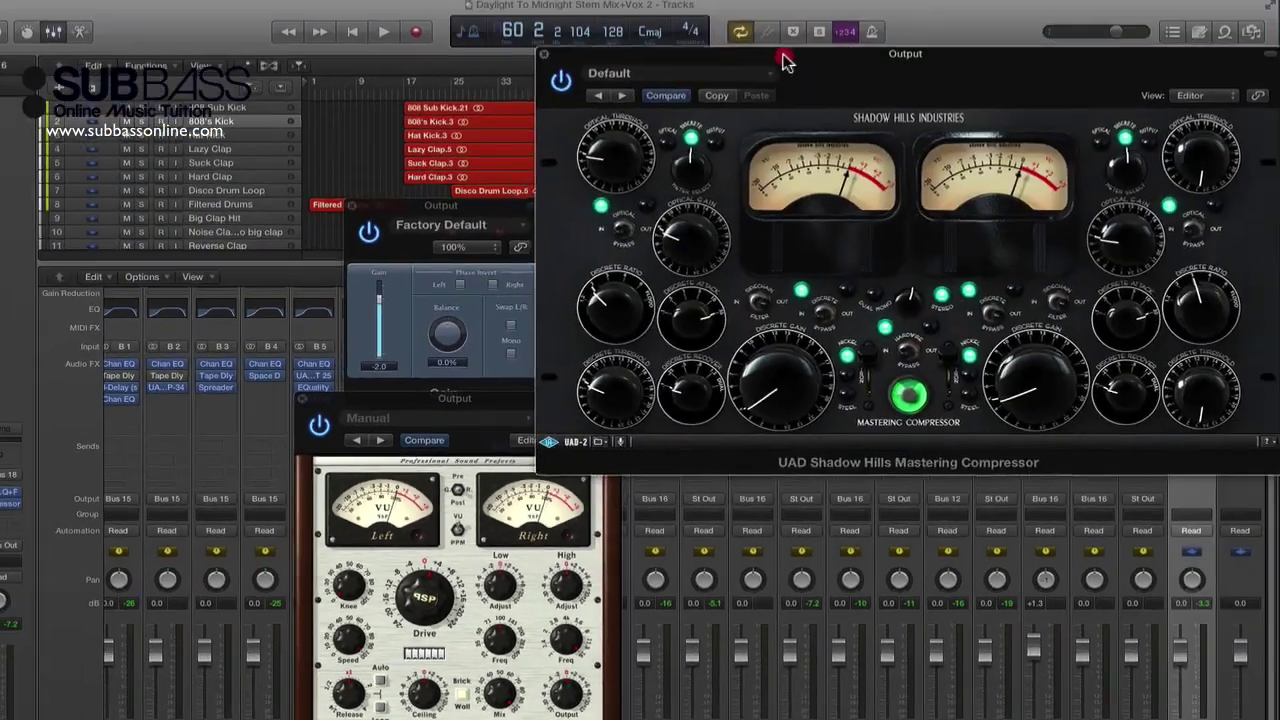
pyautogui.moveTo(786, 51); pyautogui.dragTo(722, 90)
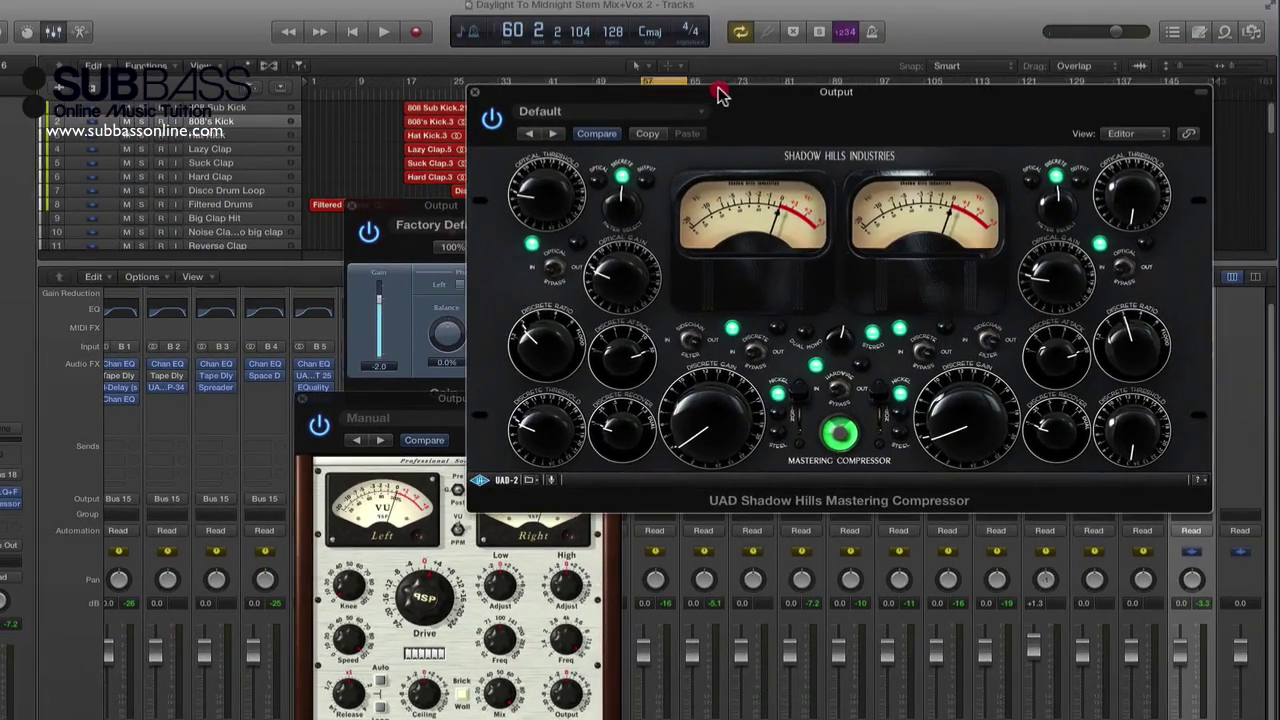
pyautogui.moveTo(805, 100); pyautogui.dragTo(771, 114)
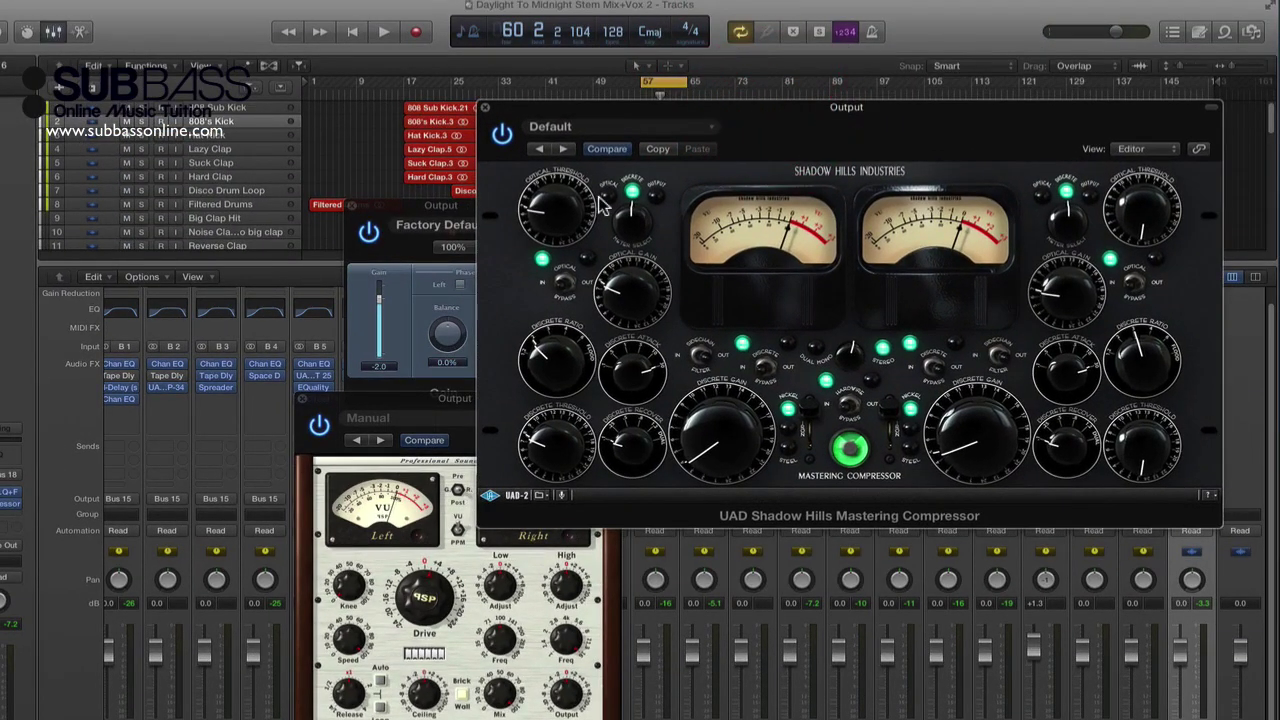
pyautogui.click(782, 312)
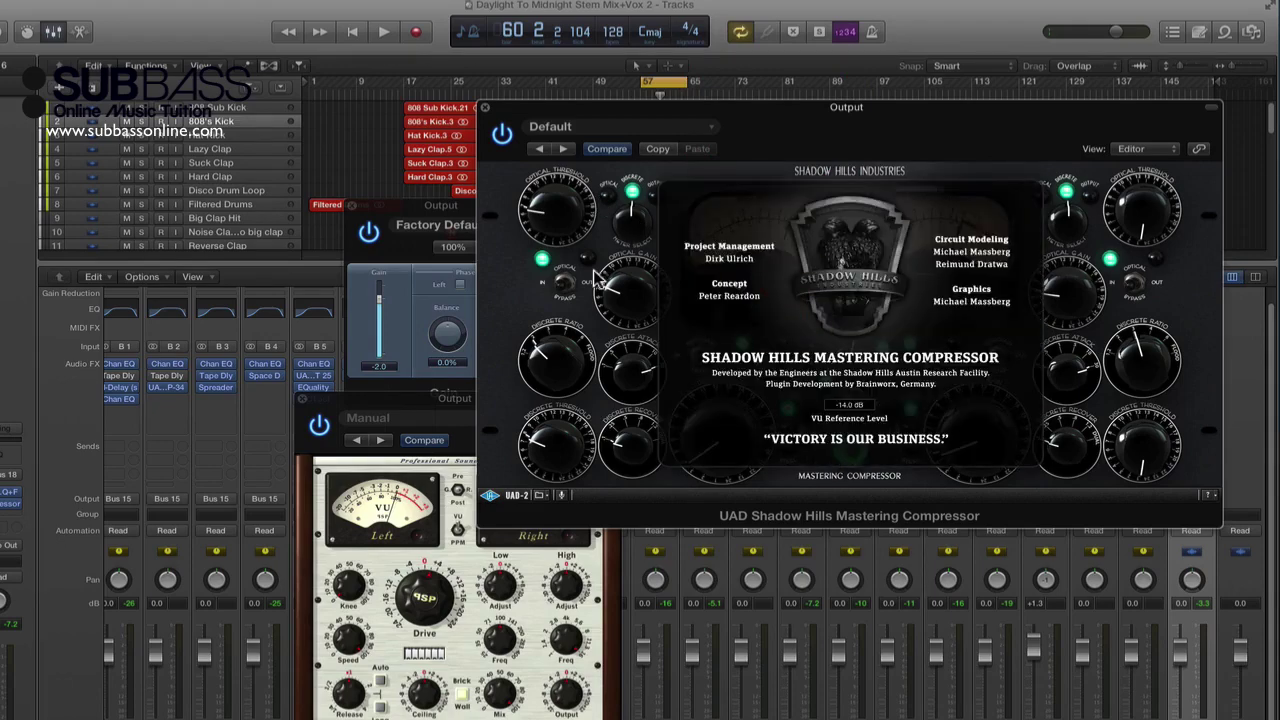
pyautogui.click(690, 190)
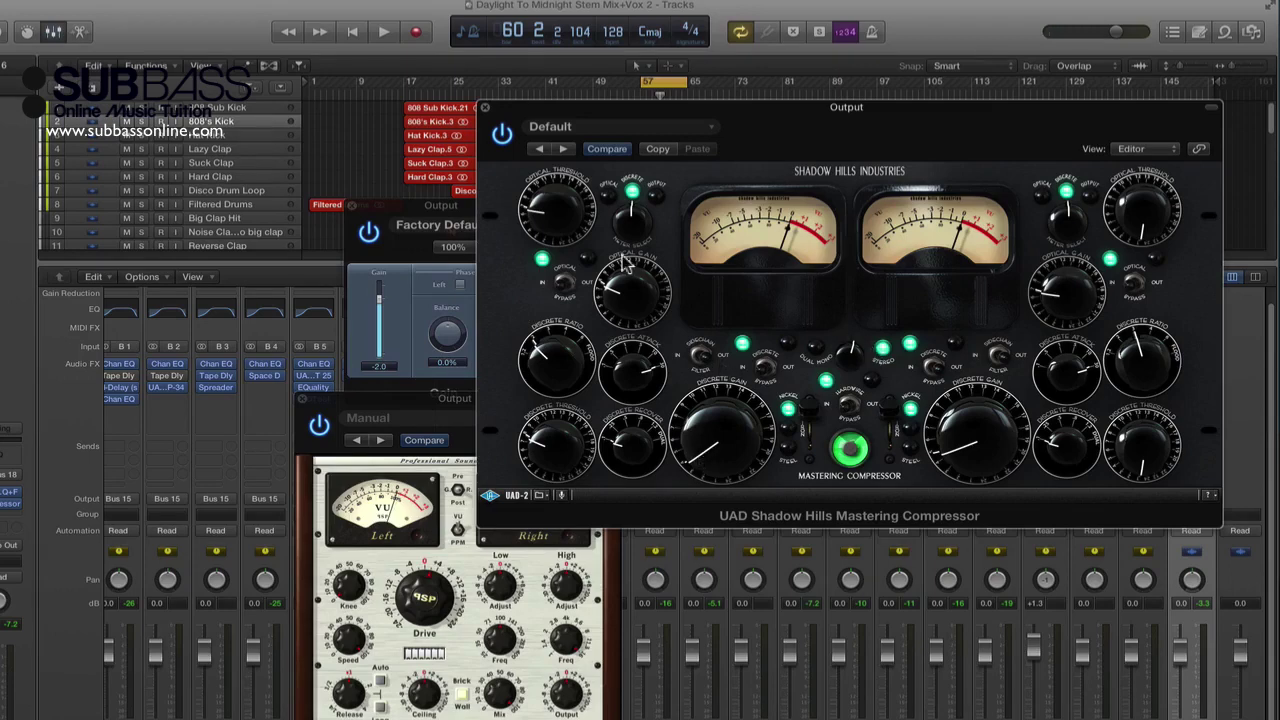
pyautogui.click(709, 108)
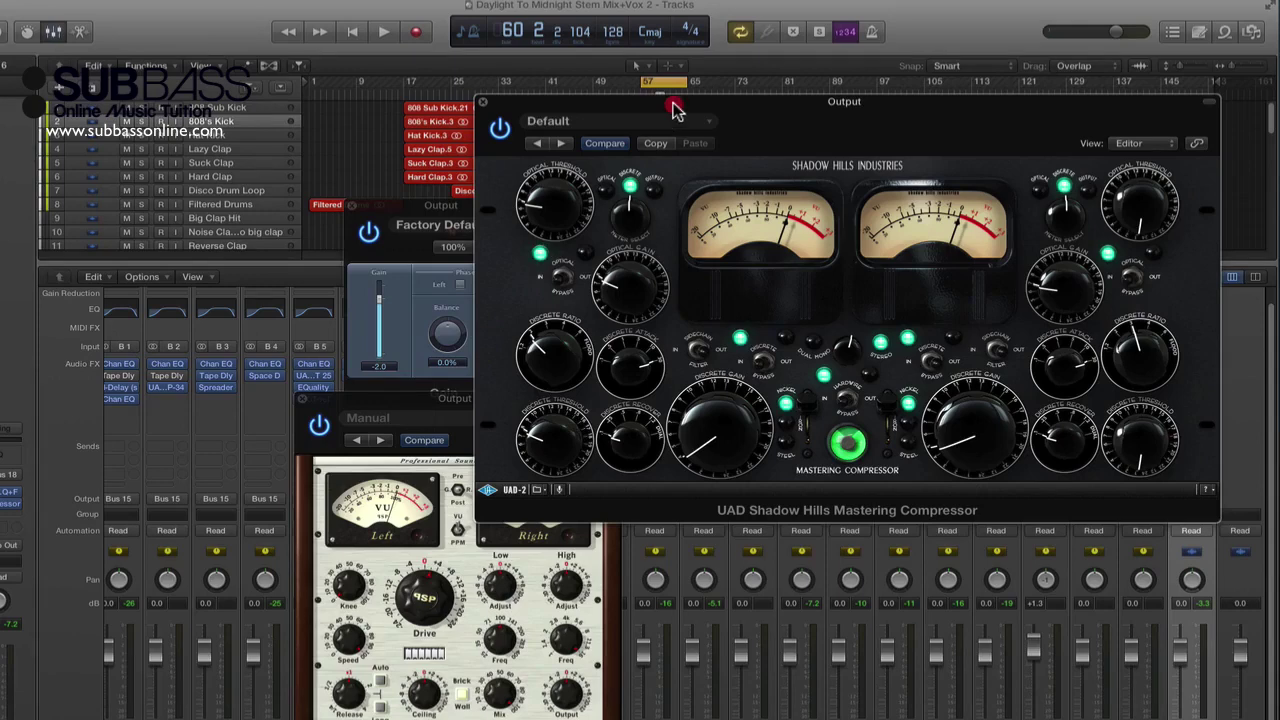
pyautogui.moveTo(675, 108); pyautogui.dragTo(672, 100)
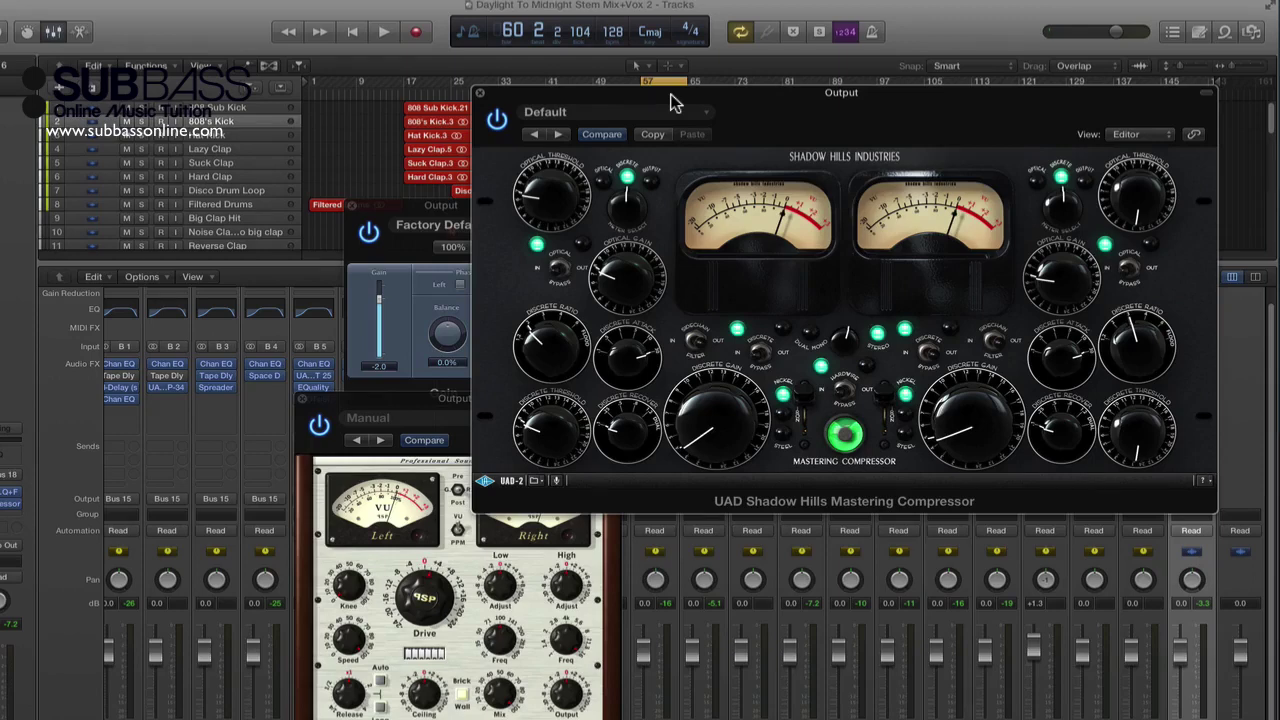
pyautogui.moveTo(671, 97); pyautogui.dragTo(666, 86)
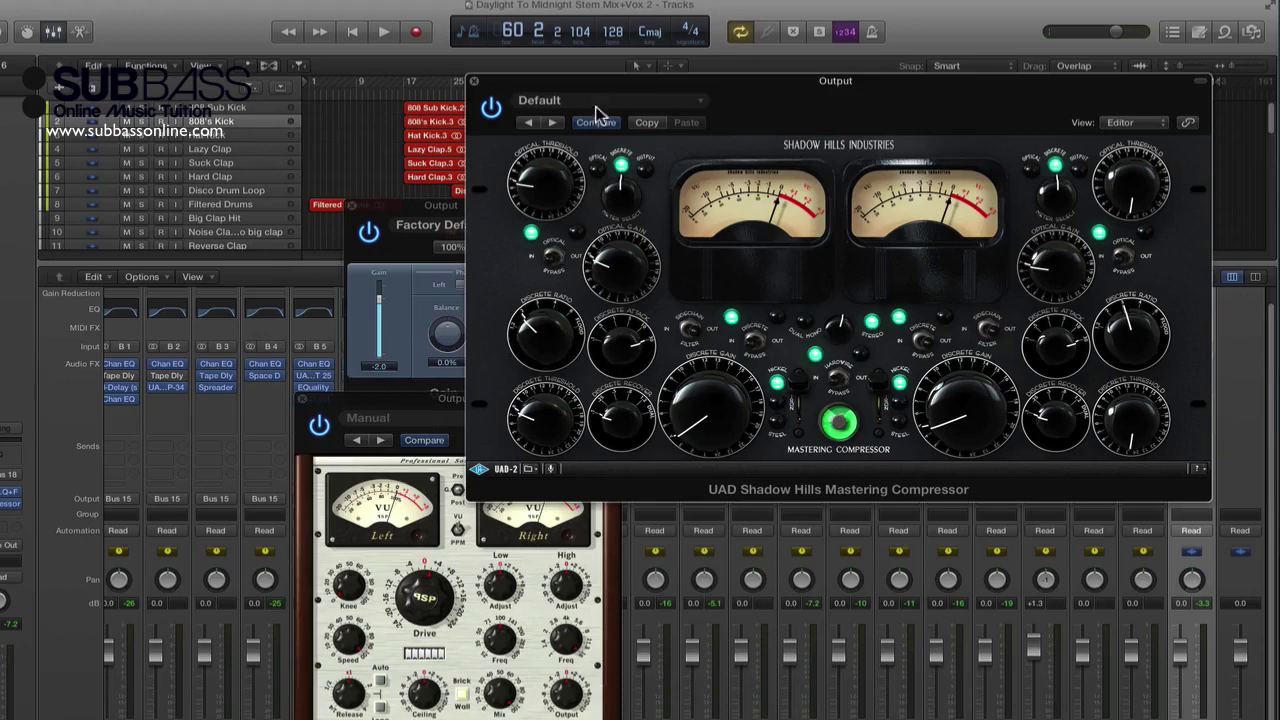
# Step: Switch the Shadow Hills meters between Optical and Discrete while starting and stopping playback
pyautogui.click(598, 174)
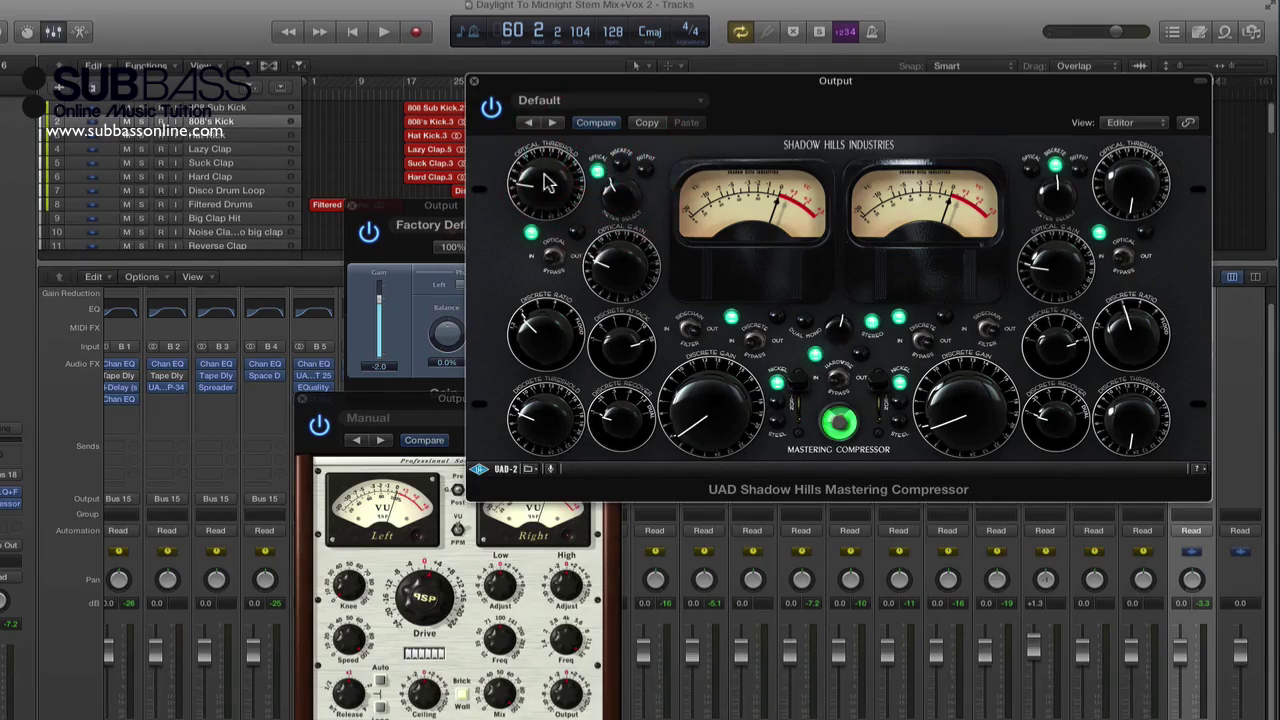
pyautogui.press('space')
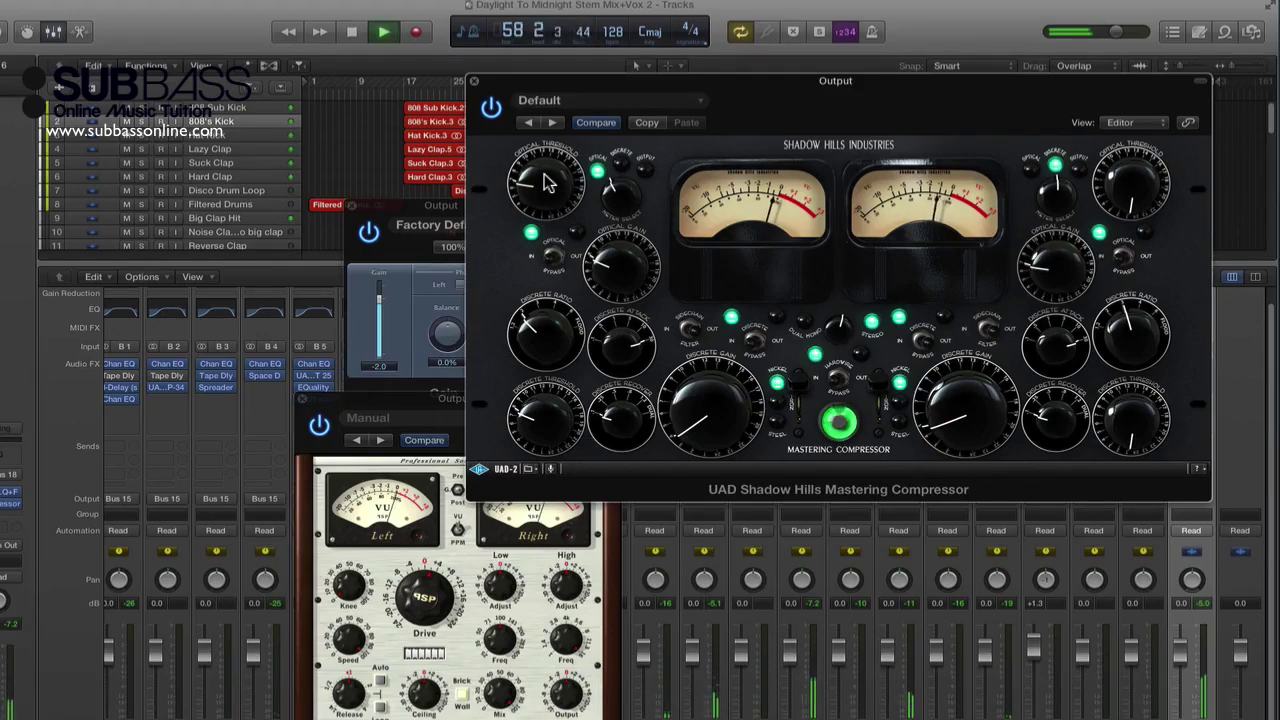
pyautogui.click(620, 168)
pyautogui.press('space')
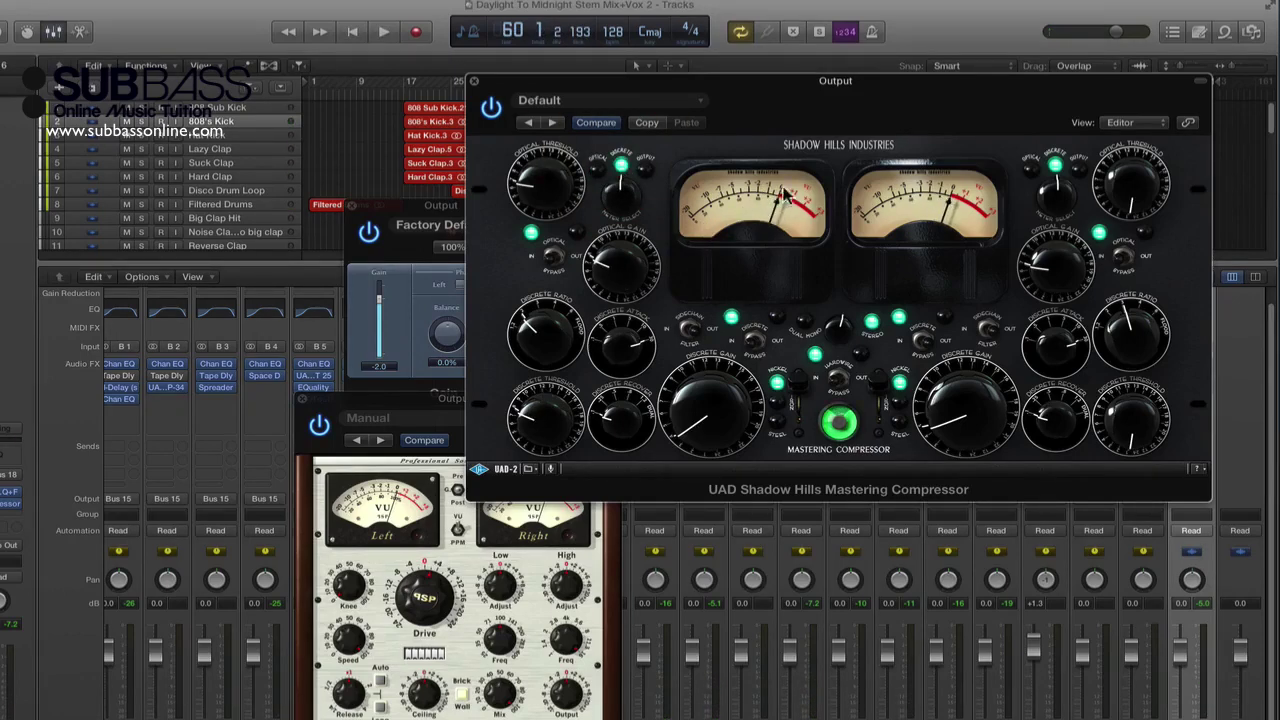
pyautogui.press('space')
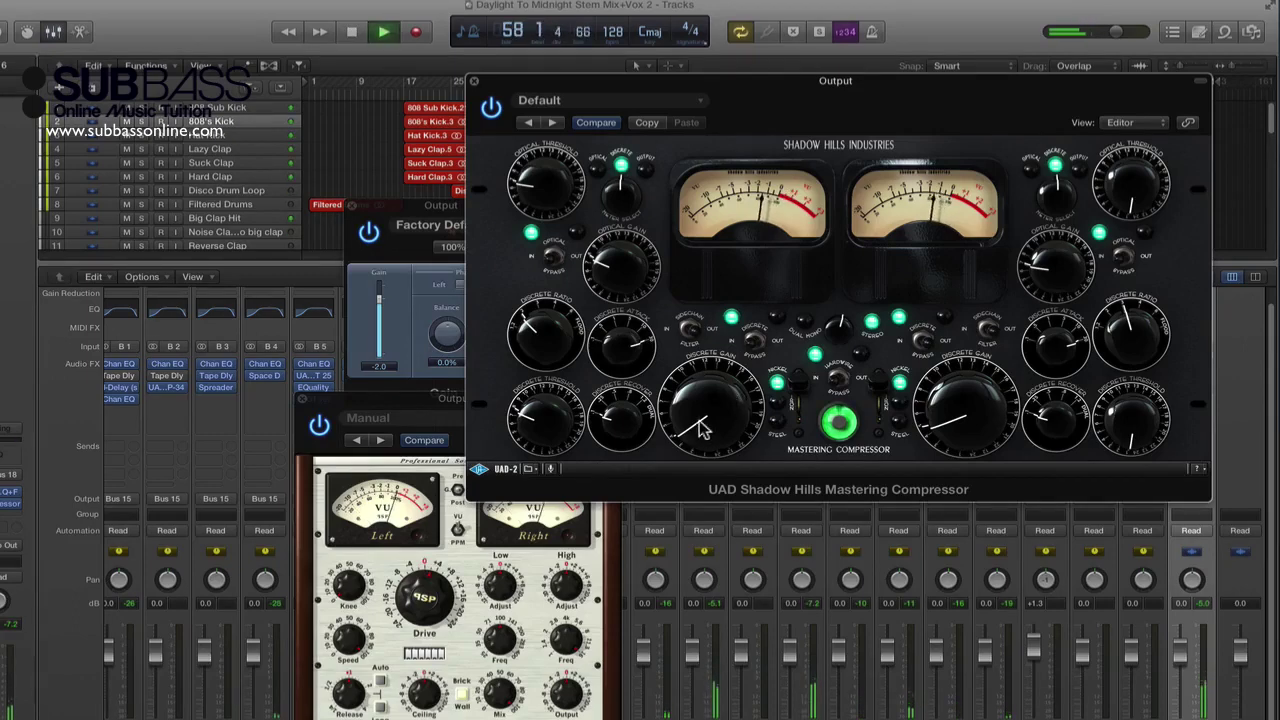
pyautogui.press('space')
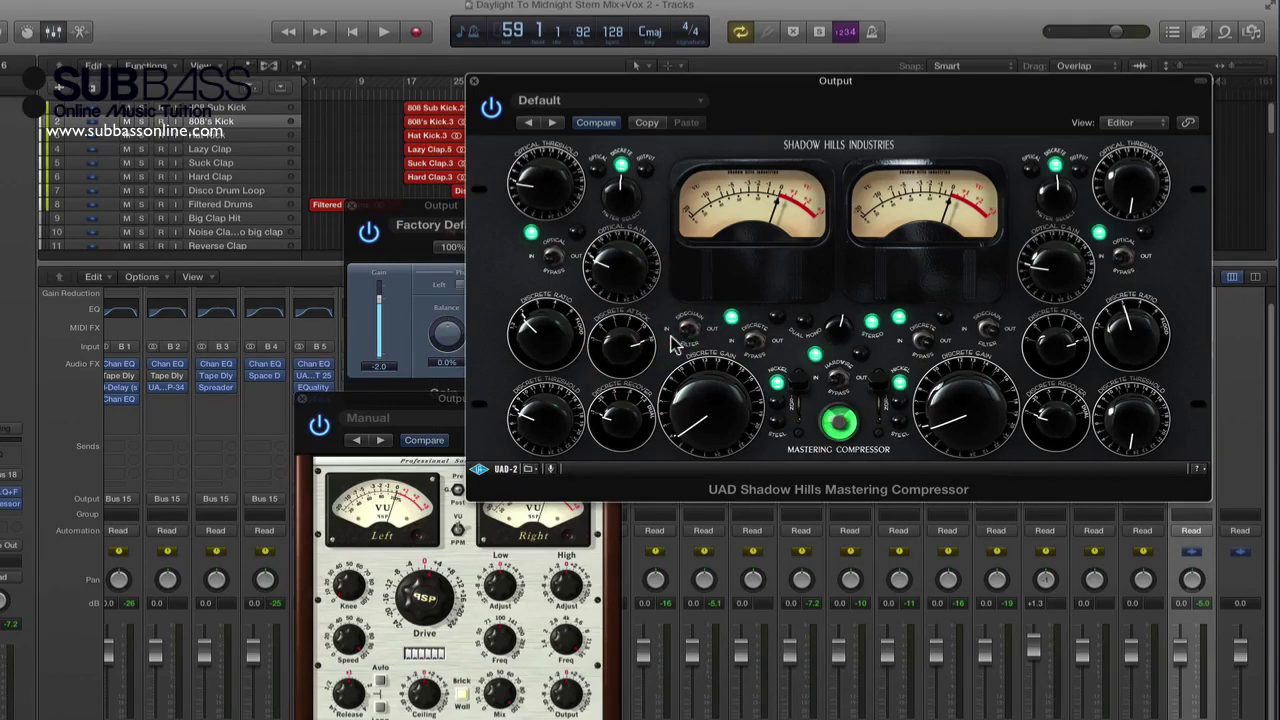
pyautogui.press('space')
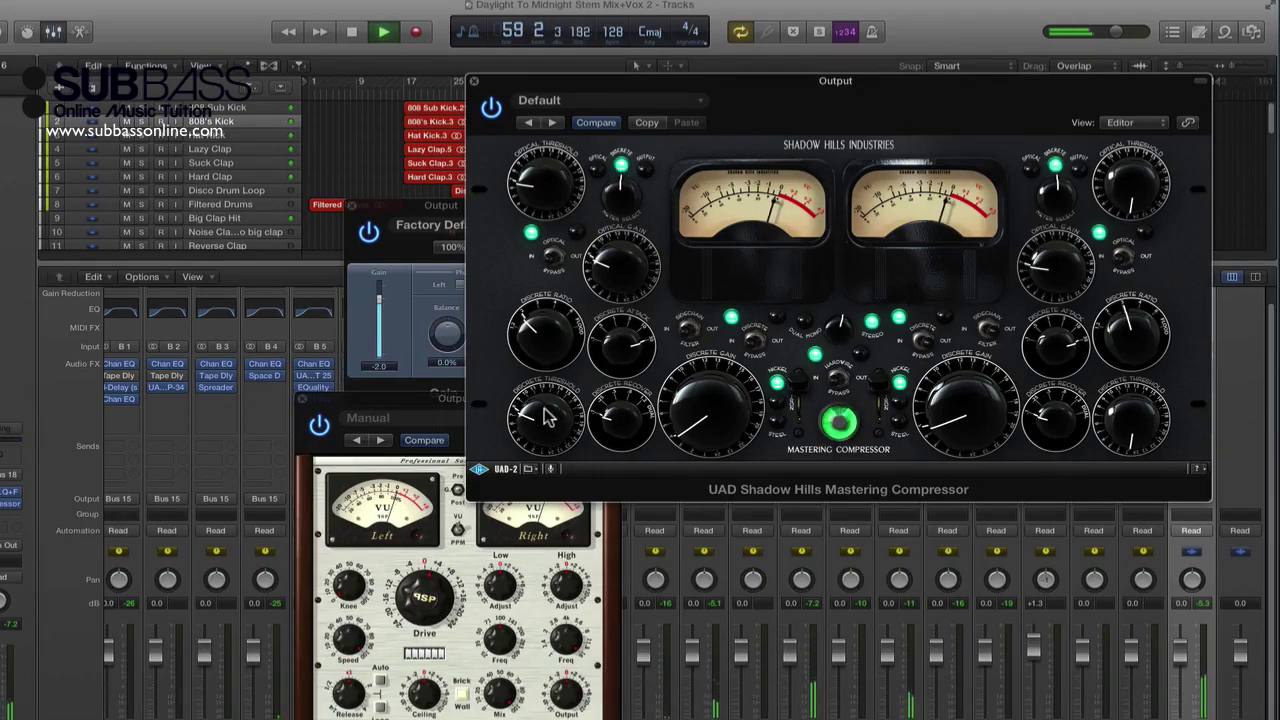
# Step: Adjust the Discrete Threshold, turn off Cycle, and return the meters to Optical
pyautogui.moveTo(529, 418); pyautogui.dragTo(532, 405)
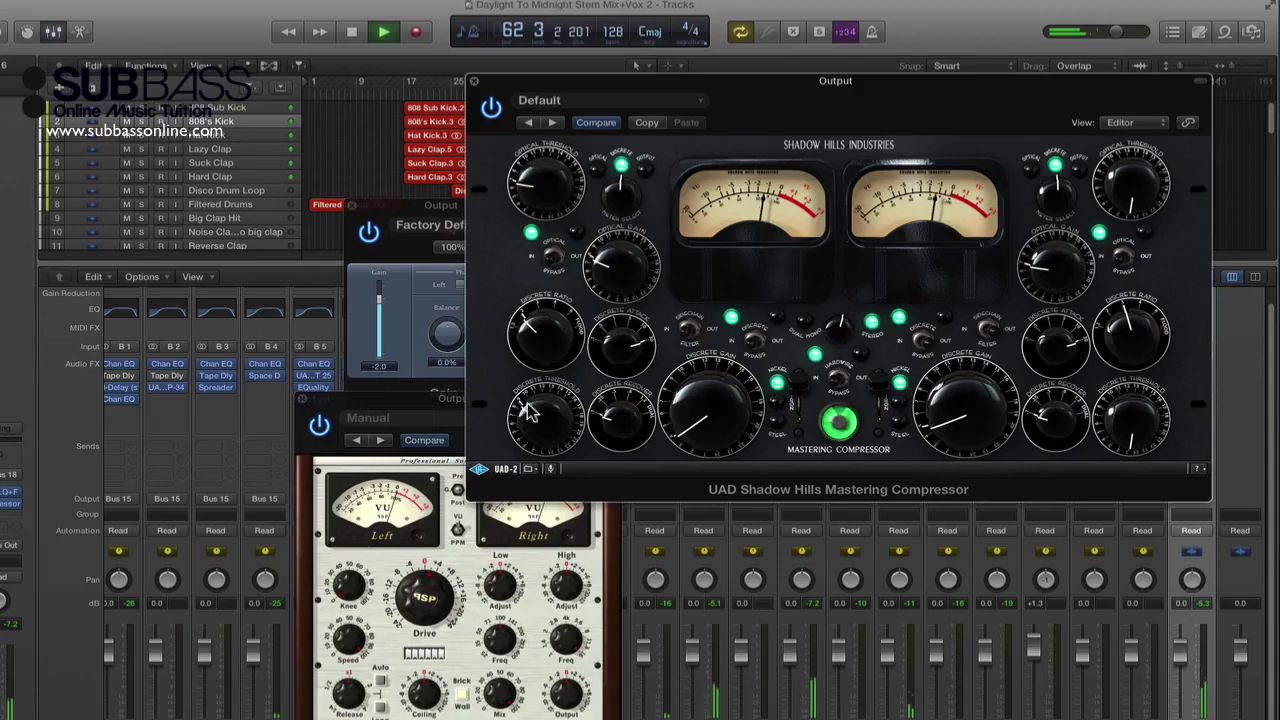
pyautogui.click(530, 410)
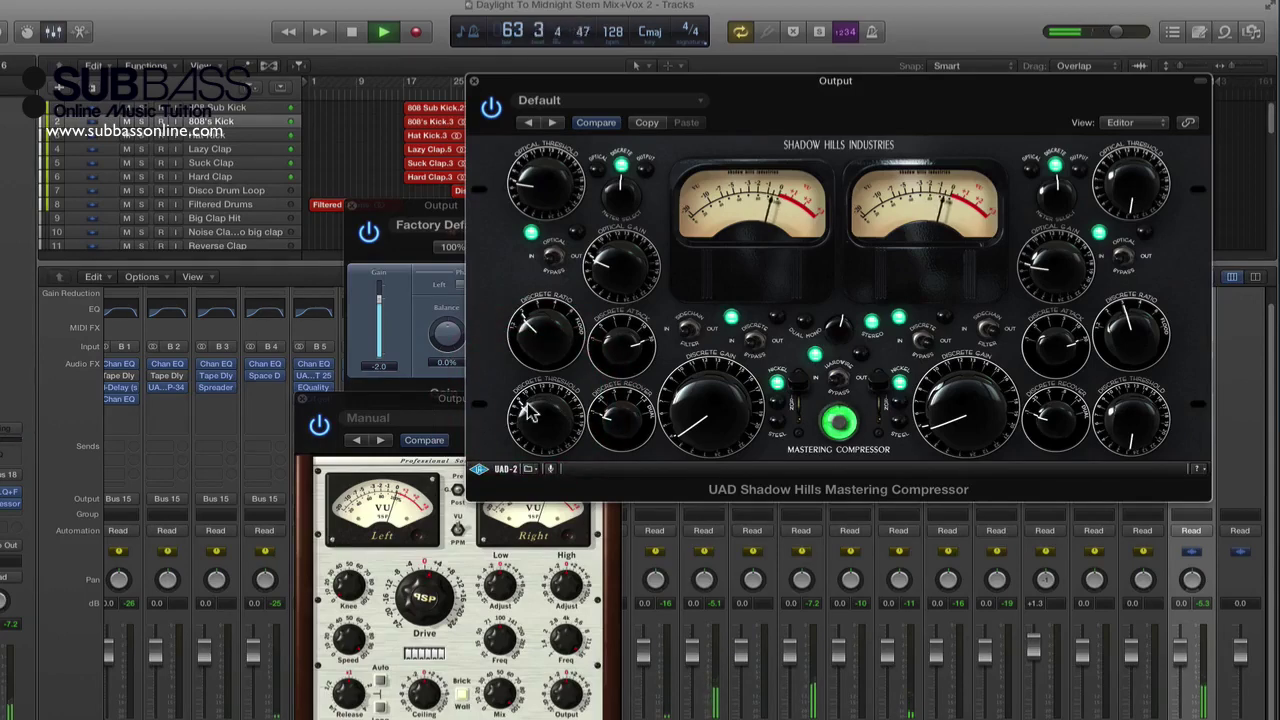
pyautogui.press('c')
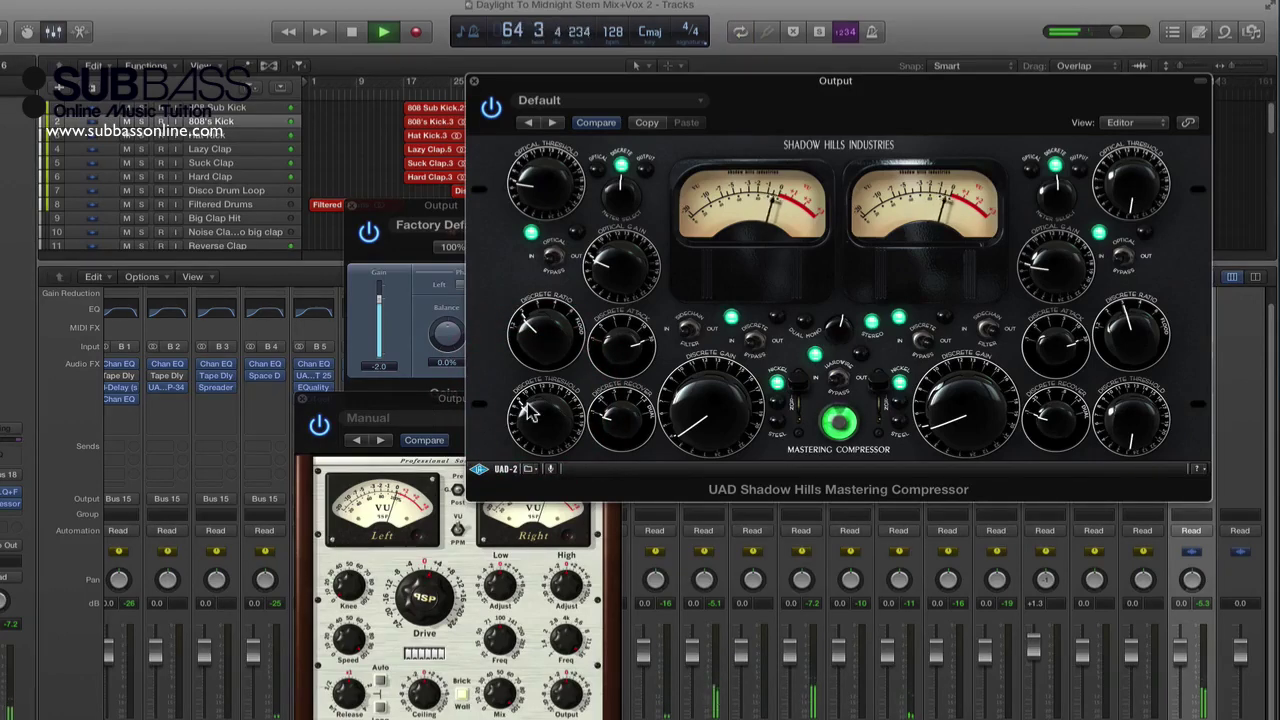
pyautogui.click(530, 410)
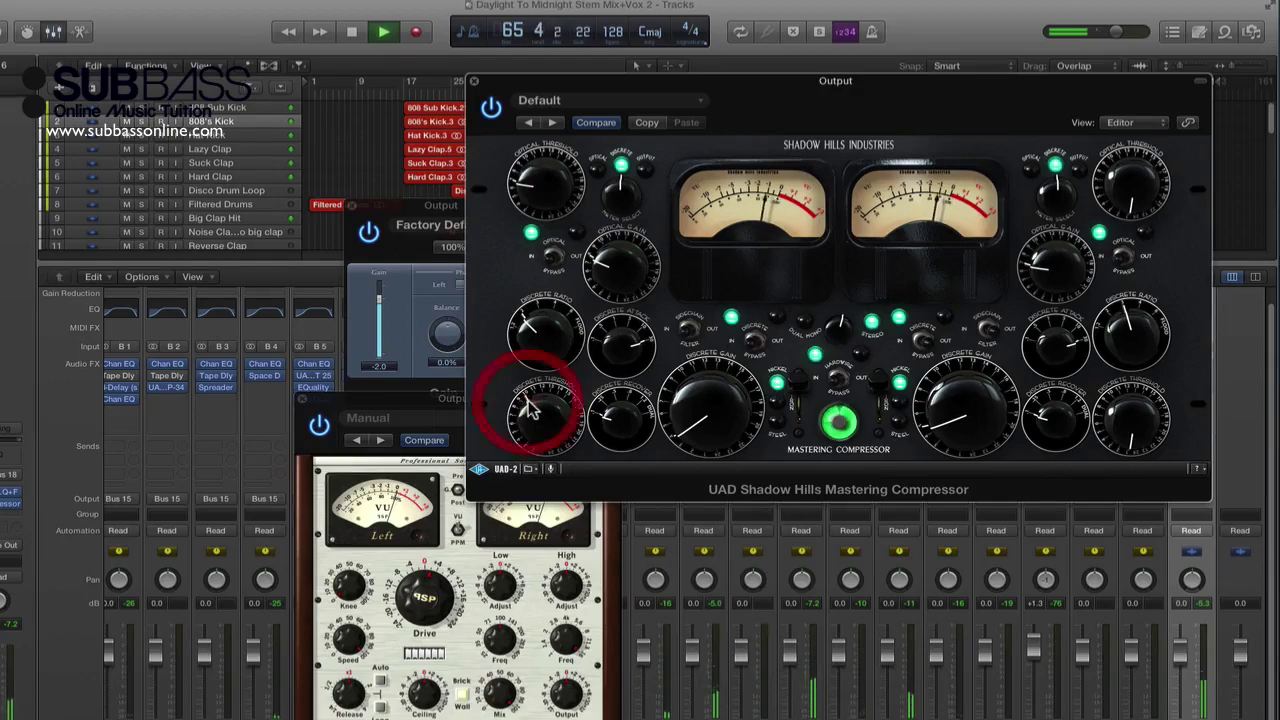
pyautogui.press('v')
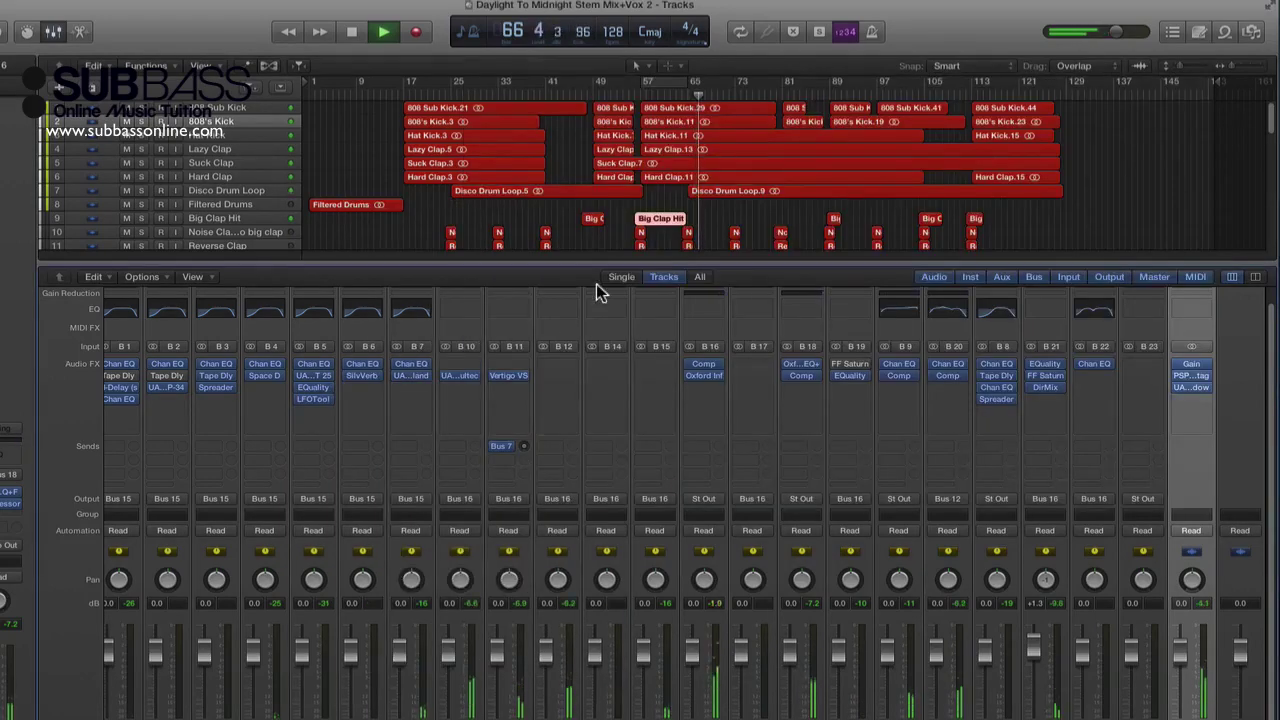
pyautogui.press('v')
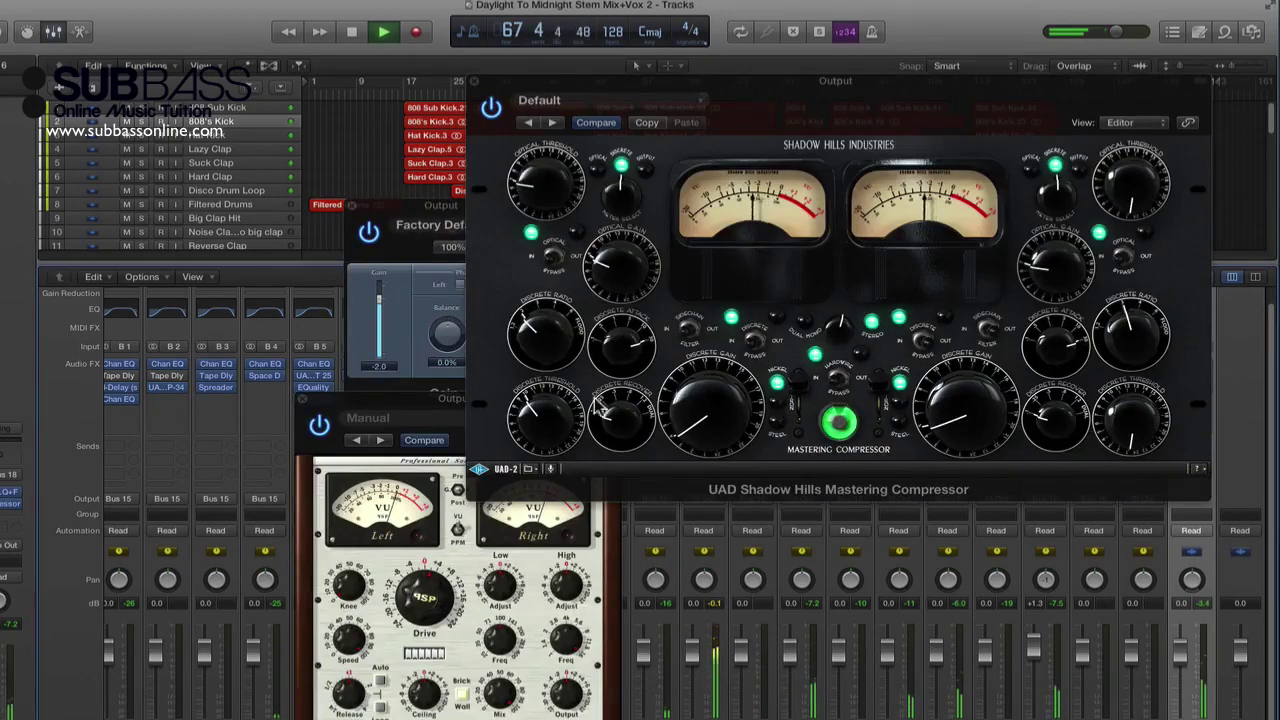
pyautogui.click(528, 410)
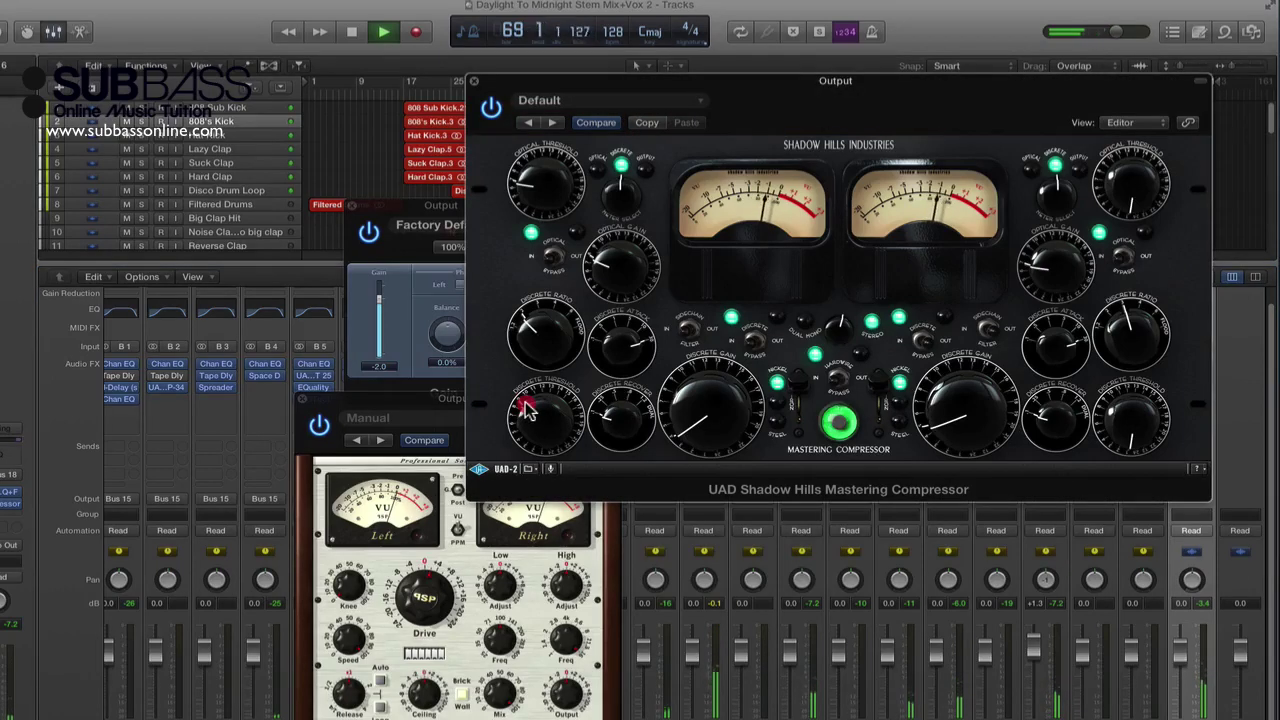
pyautogui.click(600, 172)
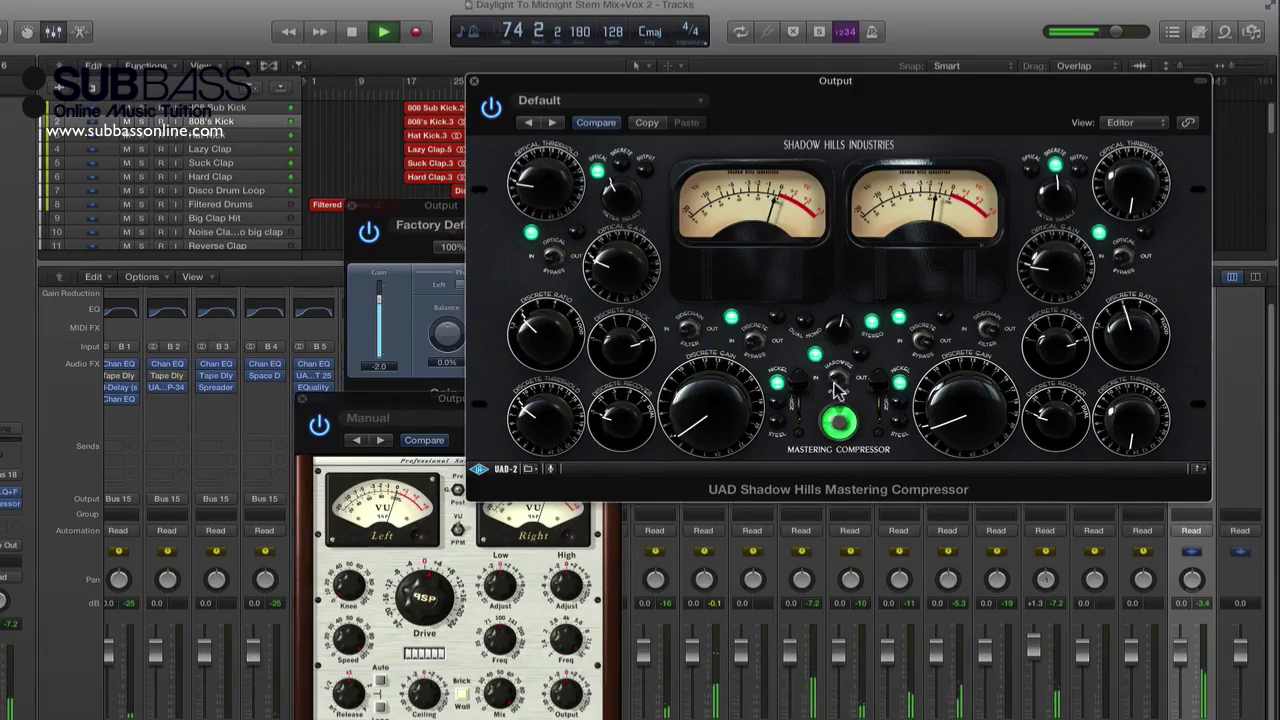
# Step: Raise the Shadow Hills Discrete Gain and start playback
pyautogui.press('space')
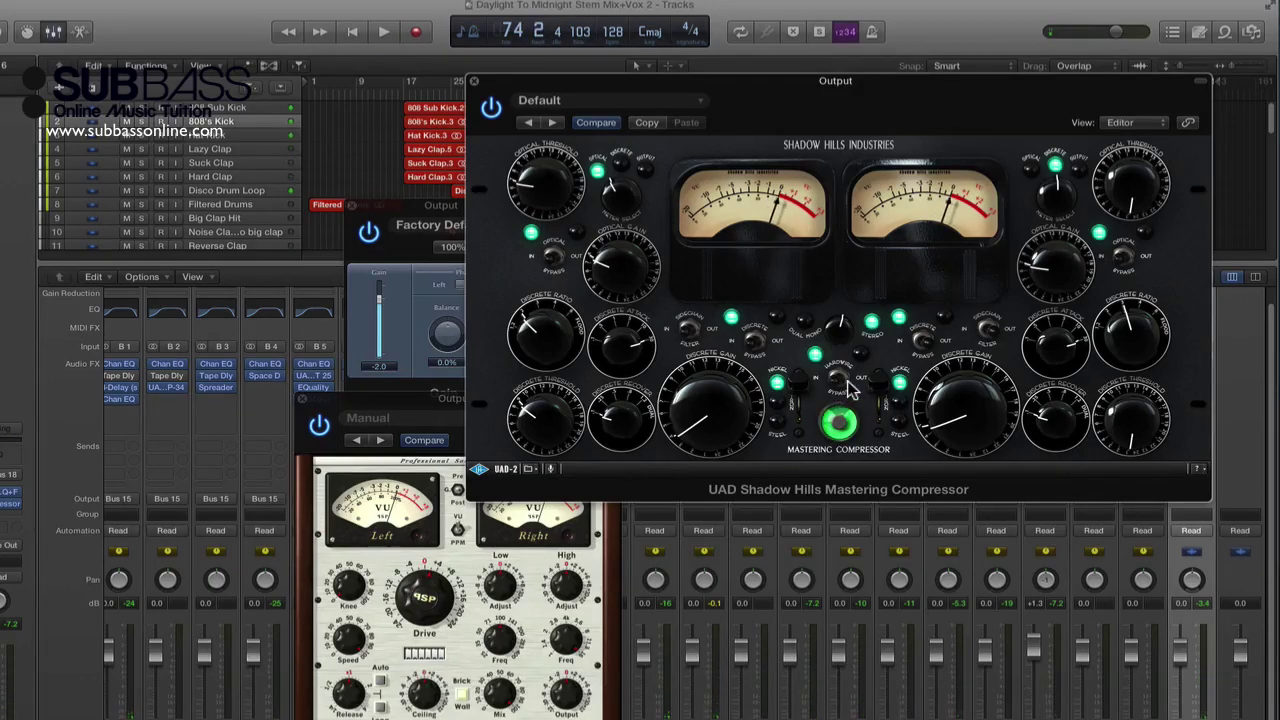
pyautogui.moveTo(679, 427); pyautogui.dragTo(678, 402)
pyautogui.press('space')
# Step: Toggle Hardwire Bypass to compare, then stop playback at bar 79
pyautogui.click(848, 376)
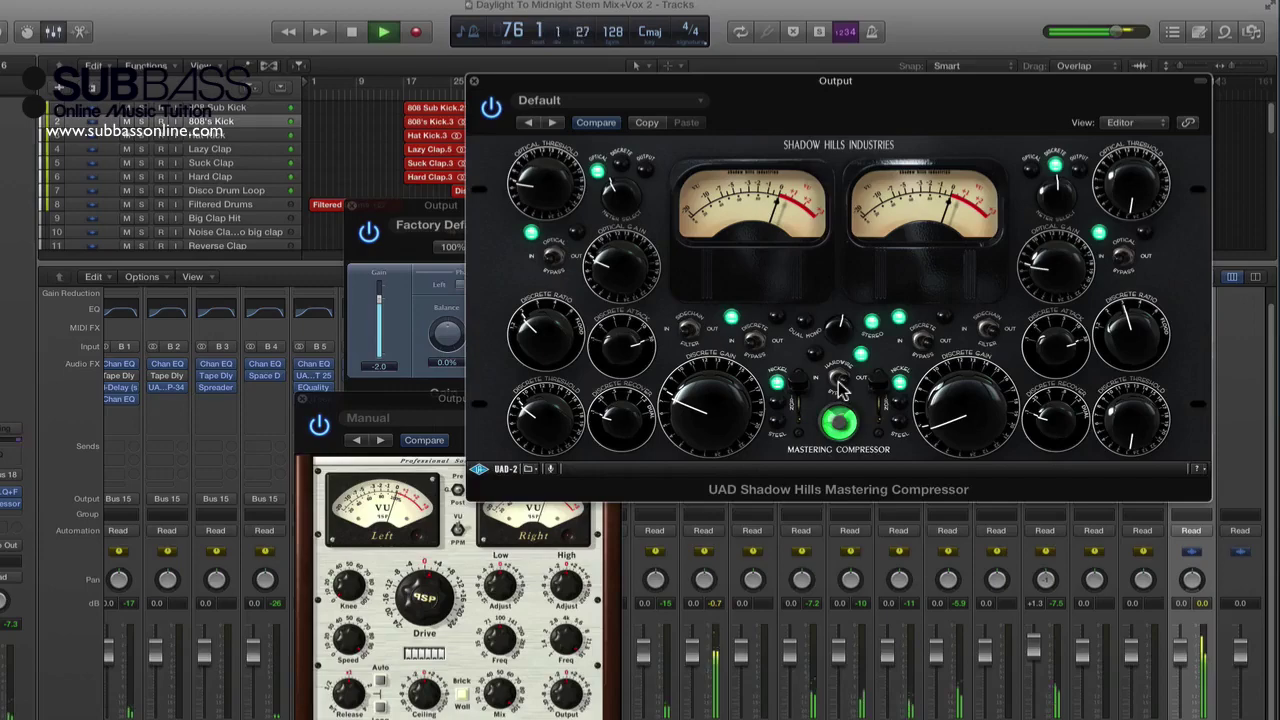
pyautogui.press('space')
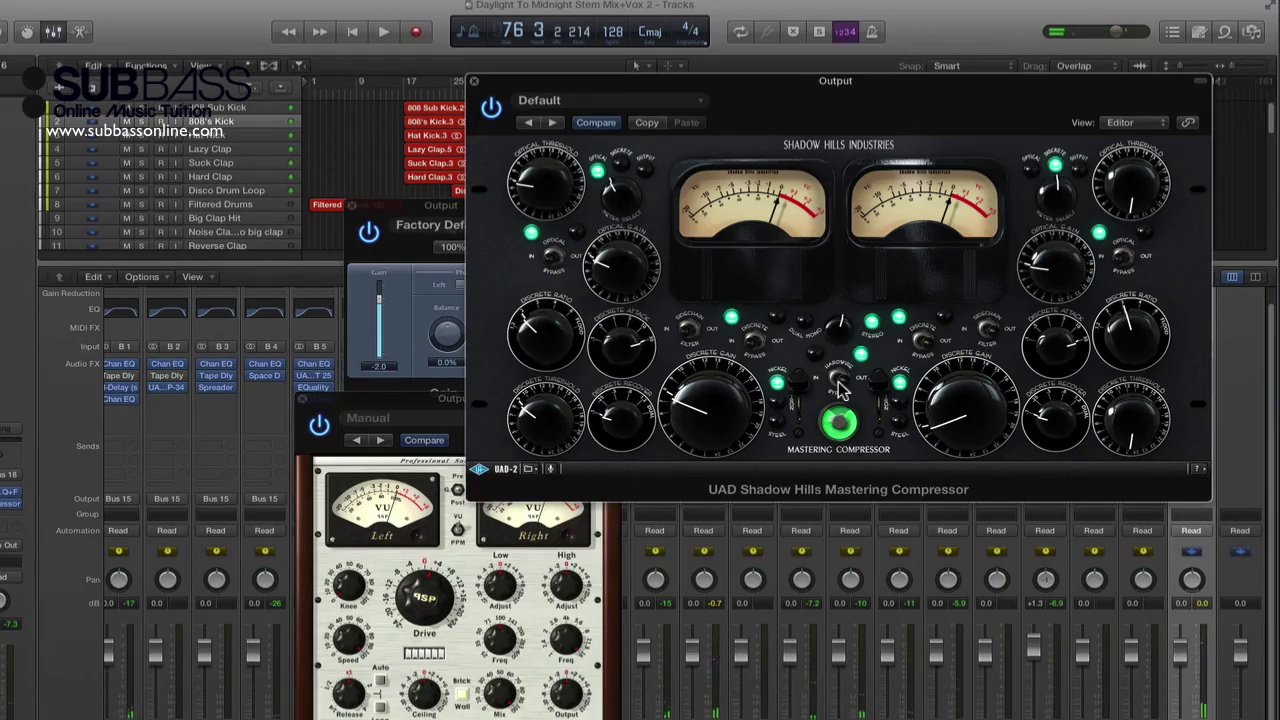
pyautogui.click(836, 386)
pyautogui.click(836, 386)
pyautogui.press('space')
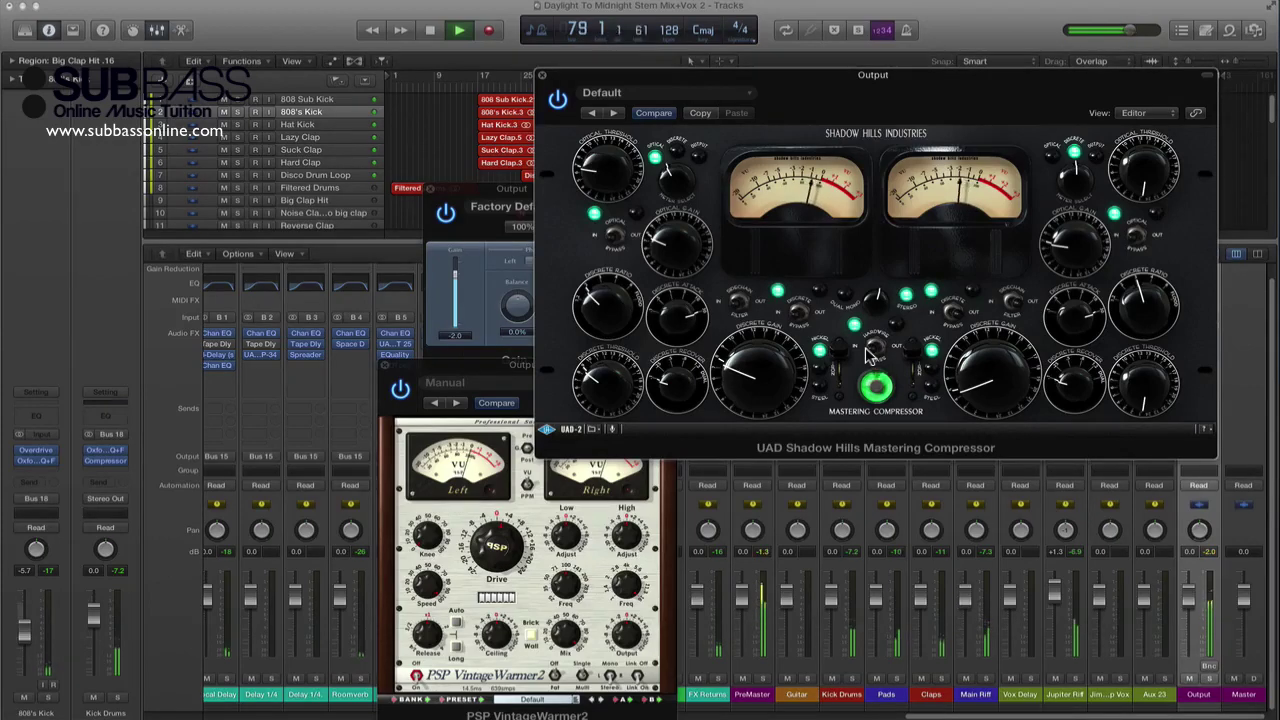
pyautogui.press('space')
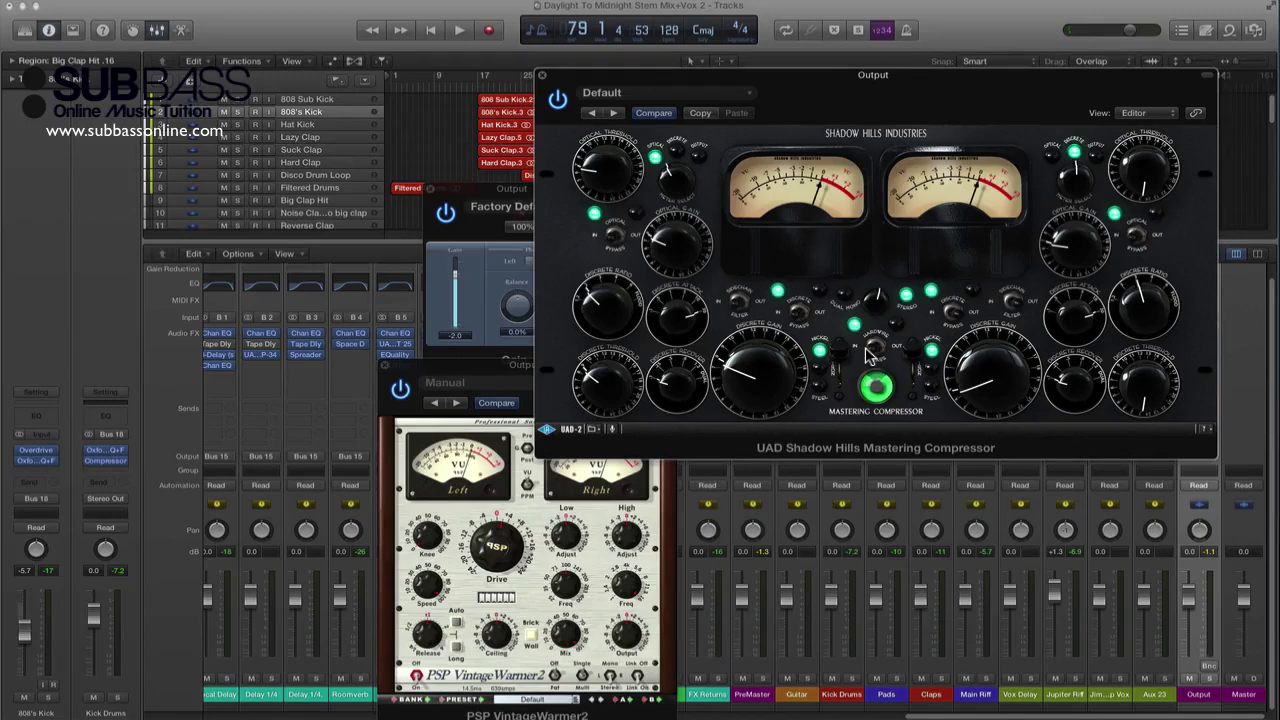
# Step: Close the Shadow Hills, VintageWarmer2 and Gain plug-in windows
pyautogui.click(541, 77)
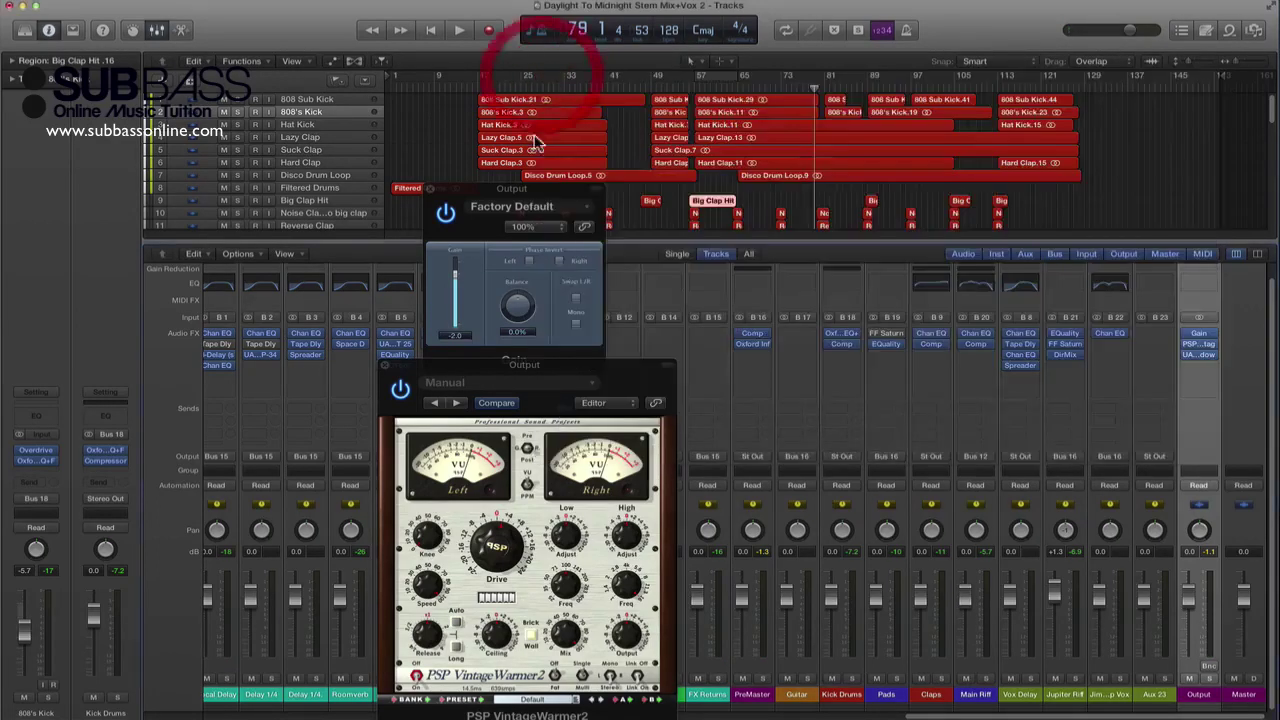
pyautogui.click(384, 365)
pyautogui.click(431, 189)
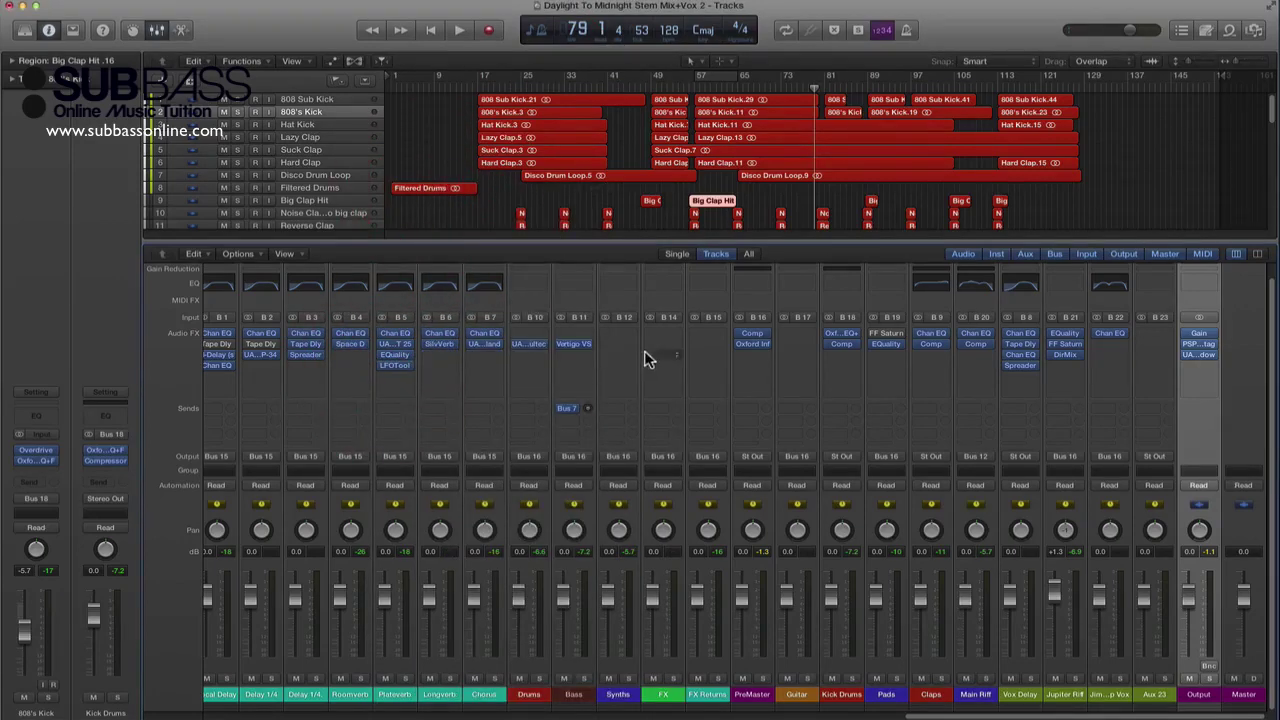
# Step: Insert UAD Precision Limiter from Audio Units > Universal Audio on the Output channel
pyautogui.click(1213, 361)
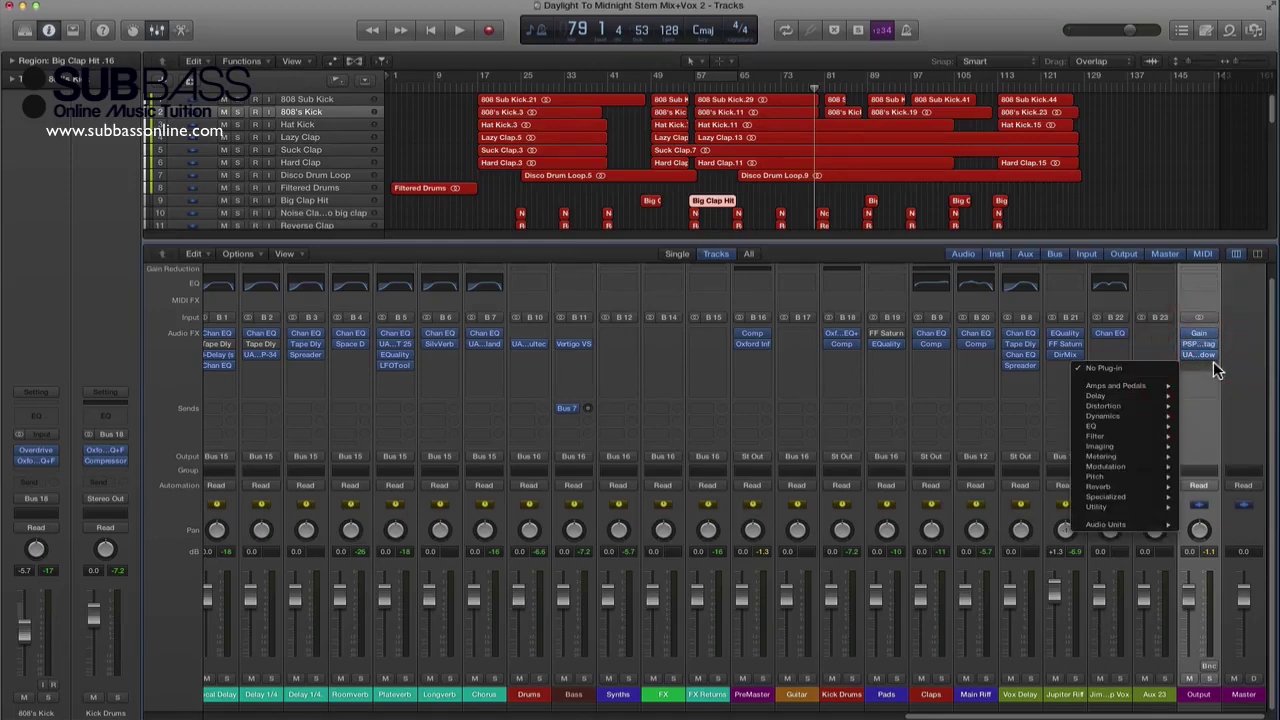
pyautogui.moveTo(1126, 524)
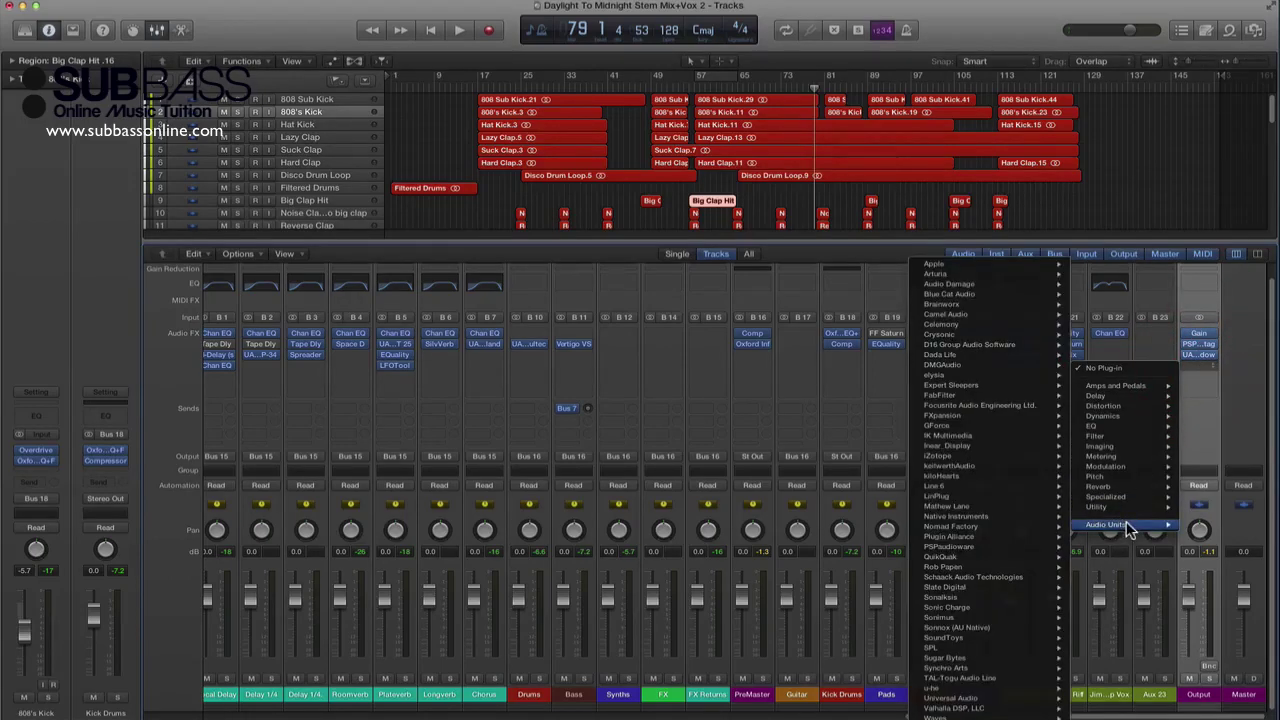
pyautogui.moveTo(1013, 686)
pyautogui.moveTo(965, 699)
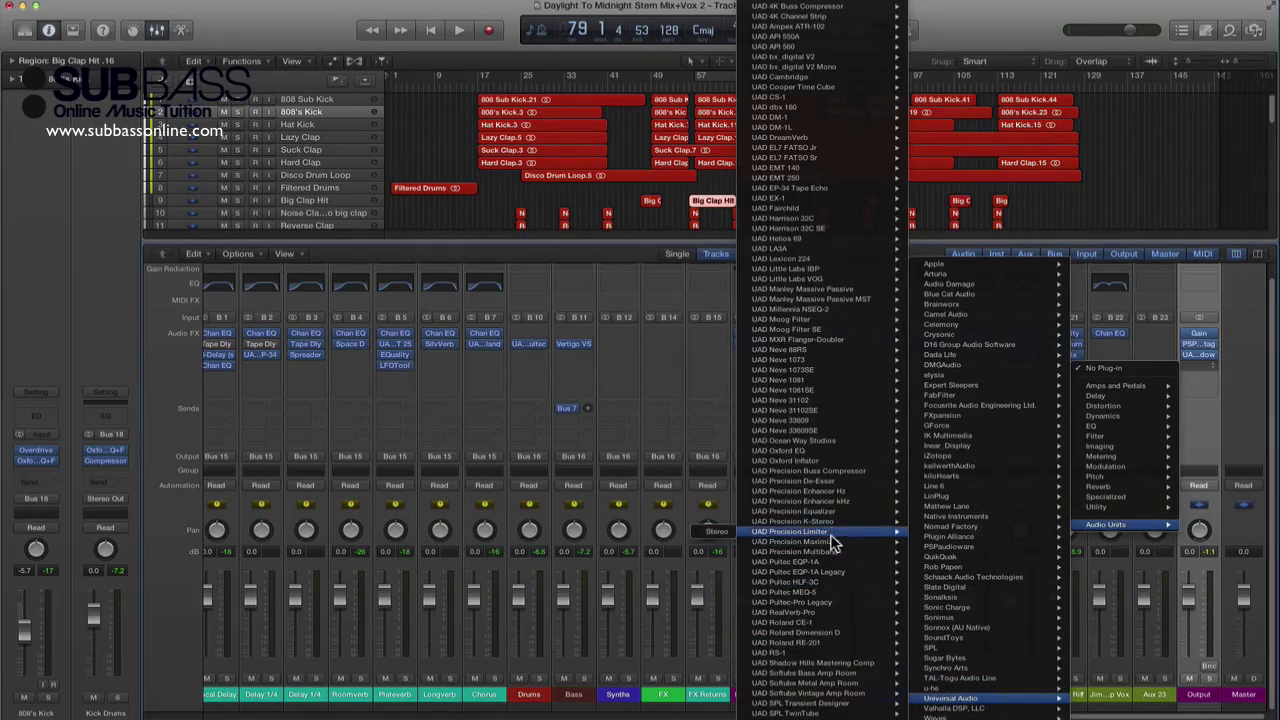
pyautogui.click(713, 535)
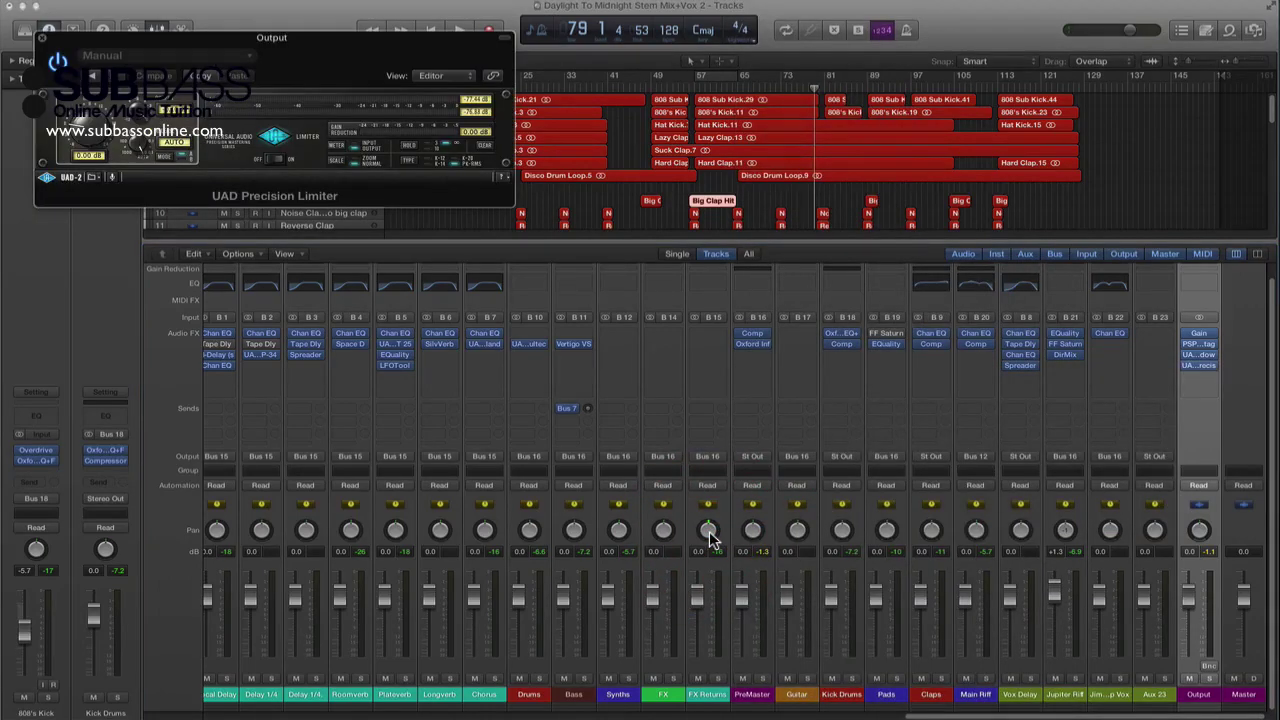
# Step: Insert Imaging > Stereo Spread > Stereo on the Output channel
pyautogui.moveTo(195, 40); pyautogui.dragTo(271, 336)
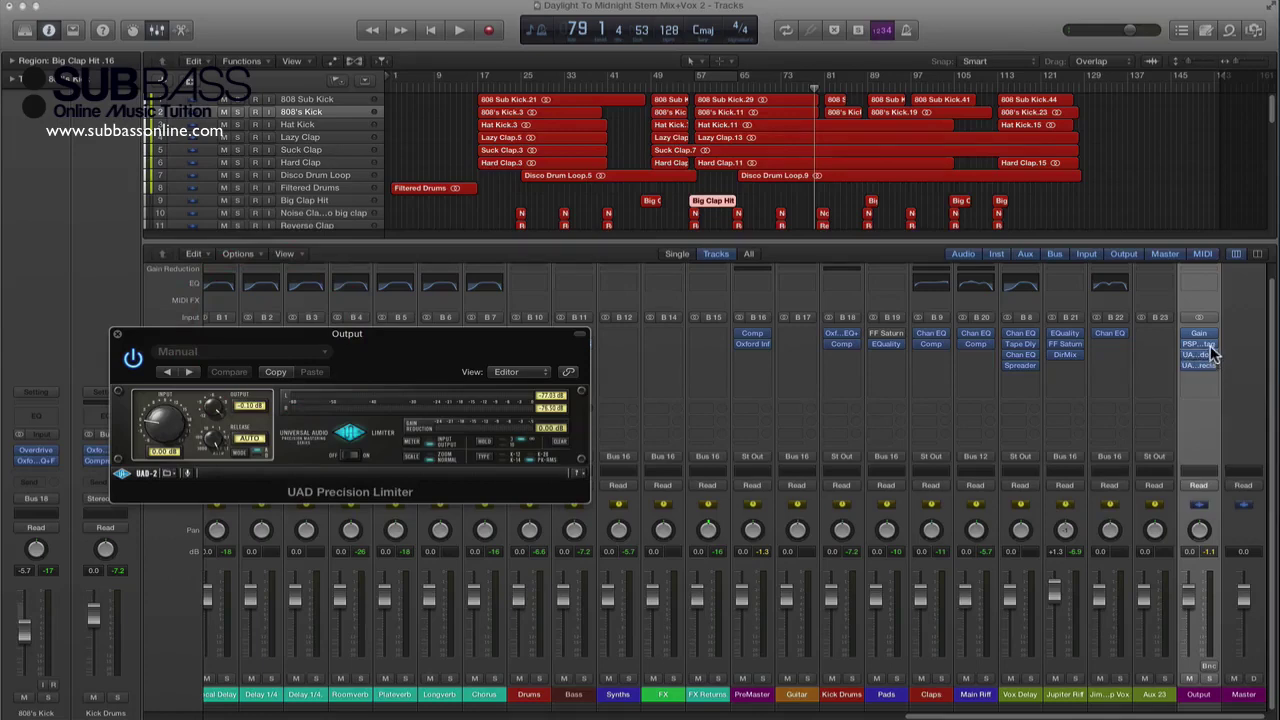
pyautogui.click(1200, 354)
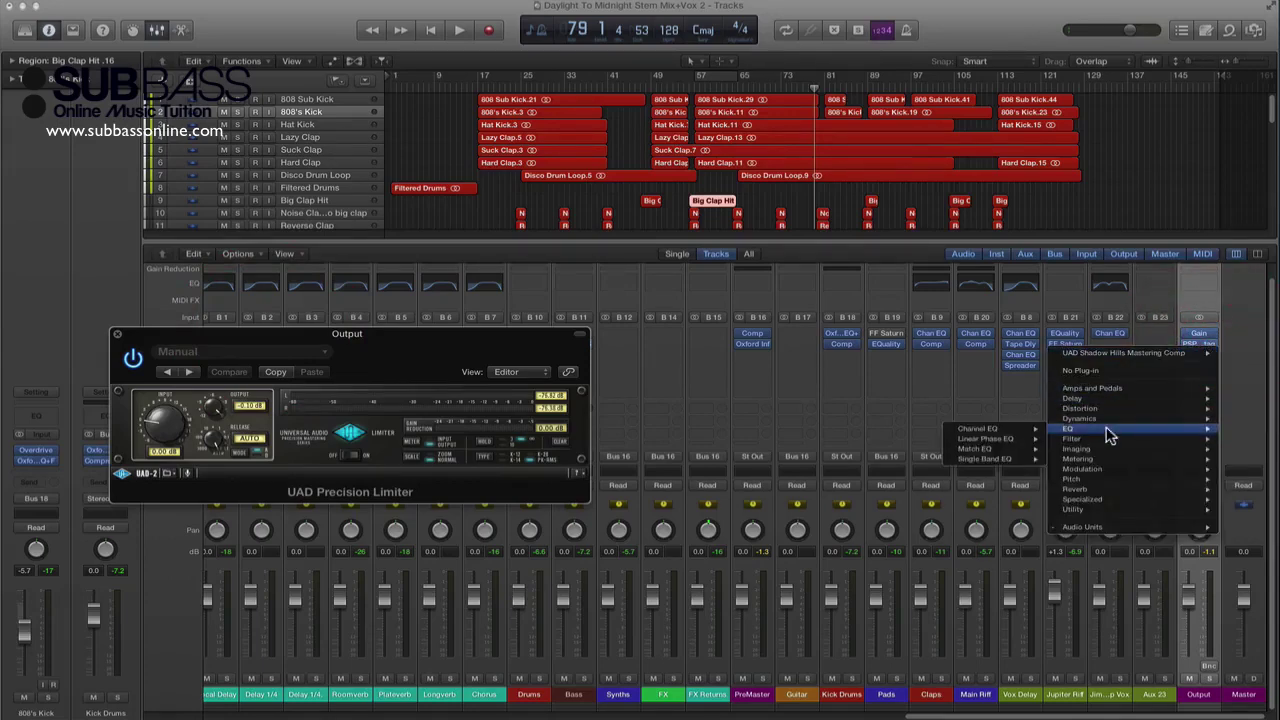
pyautogui.moveTo(1115, 472)
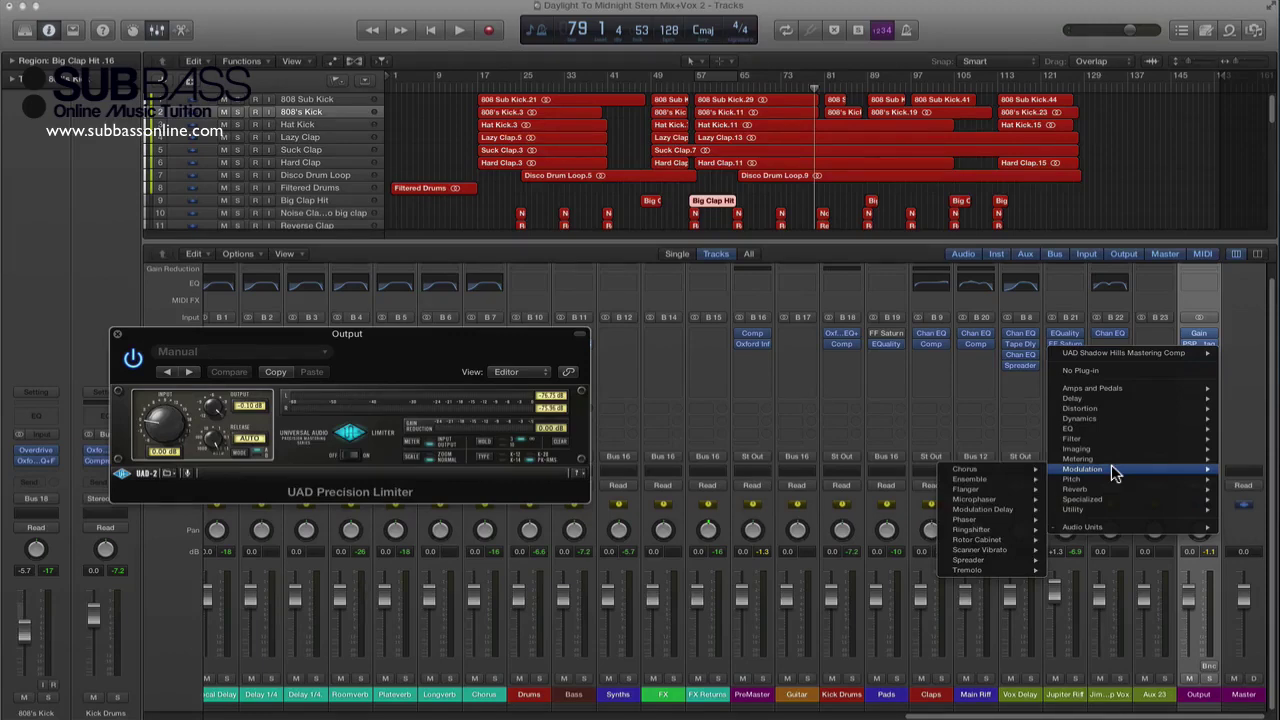
pyautogui.moveTo(1108, 450)
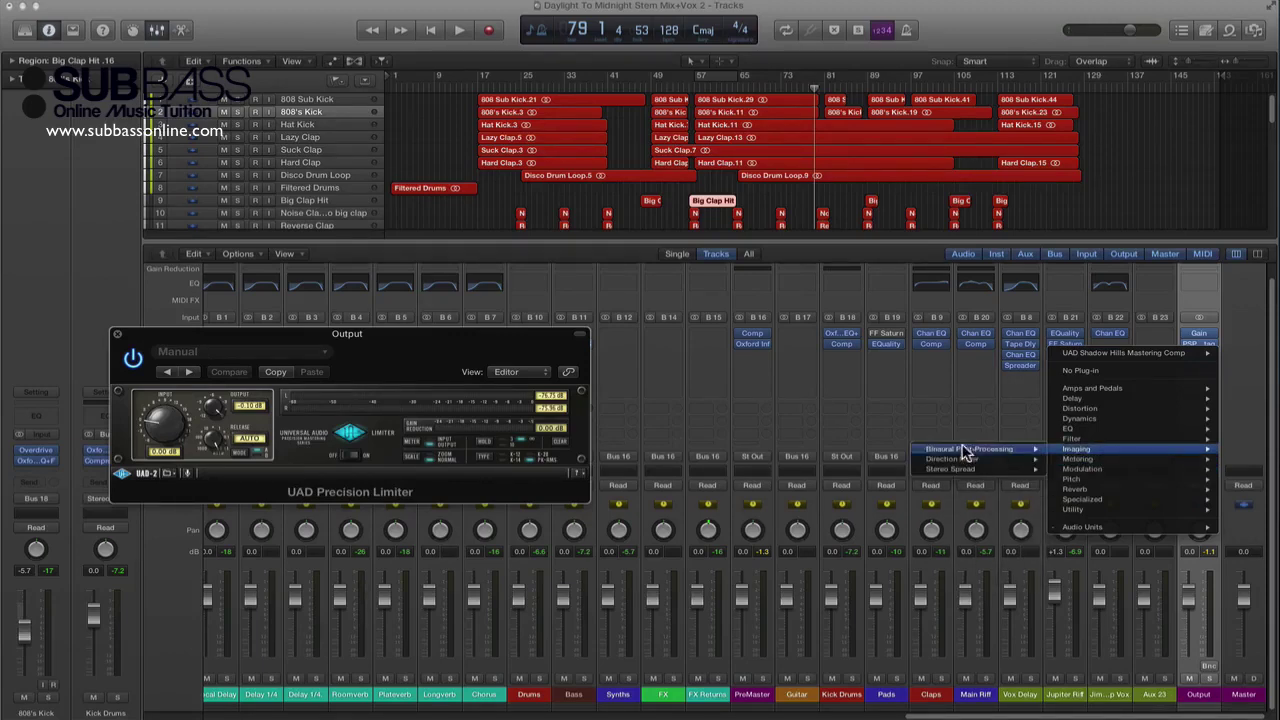
pyautogui.moveTo(972, 468)
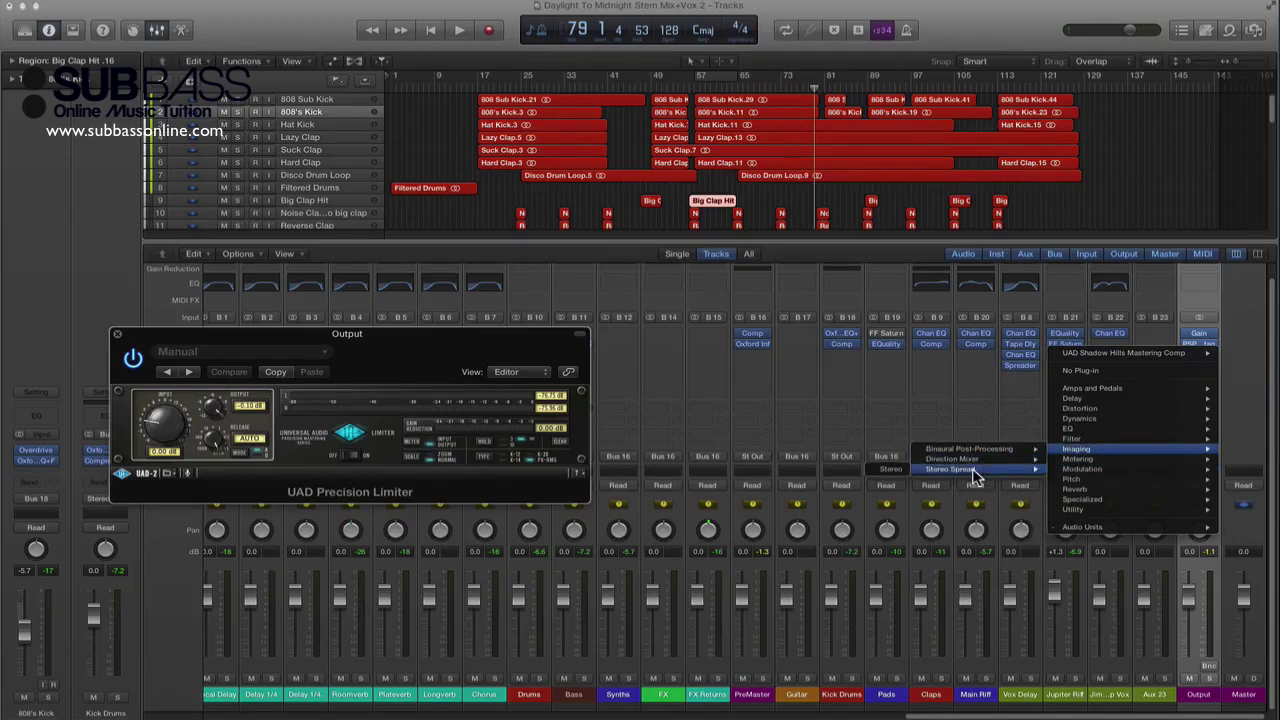
pyautogui.click(900, 467)
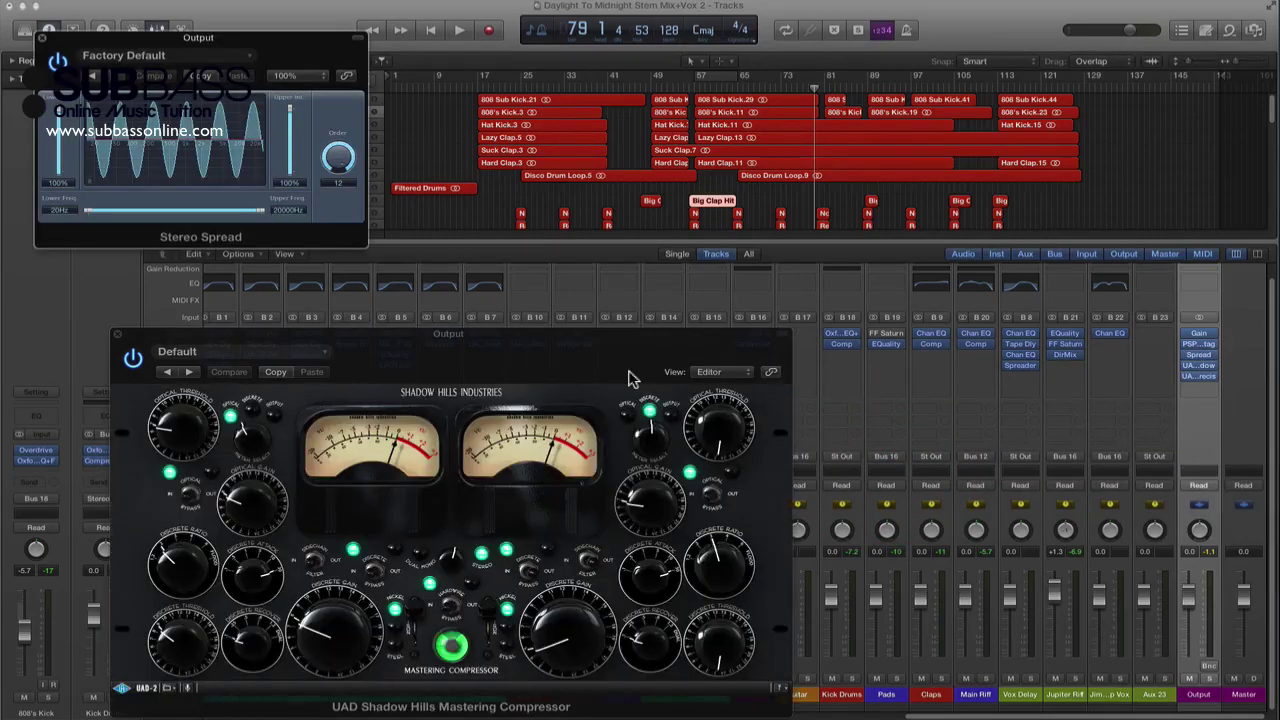
# Step: Set Stereo Spread Lower Int. to 24% and Upper Int. to 26%
pyautogui.moveTo(62, 117)
pyautogui.mouseDown()
pyautogui.moveTo(64, 170)
pyautogui.moveTo(62, 130)
pyautogui.mouseUp()
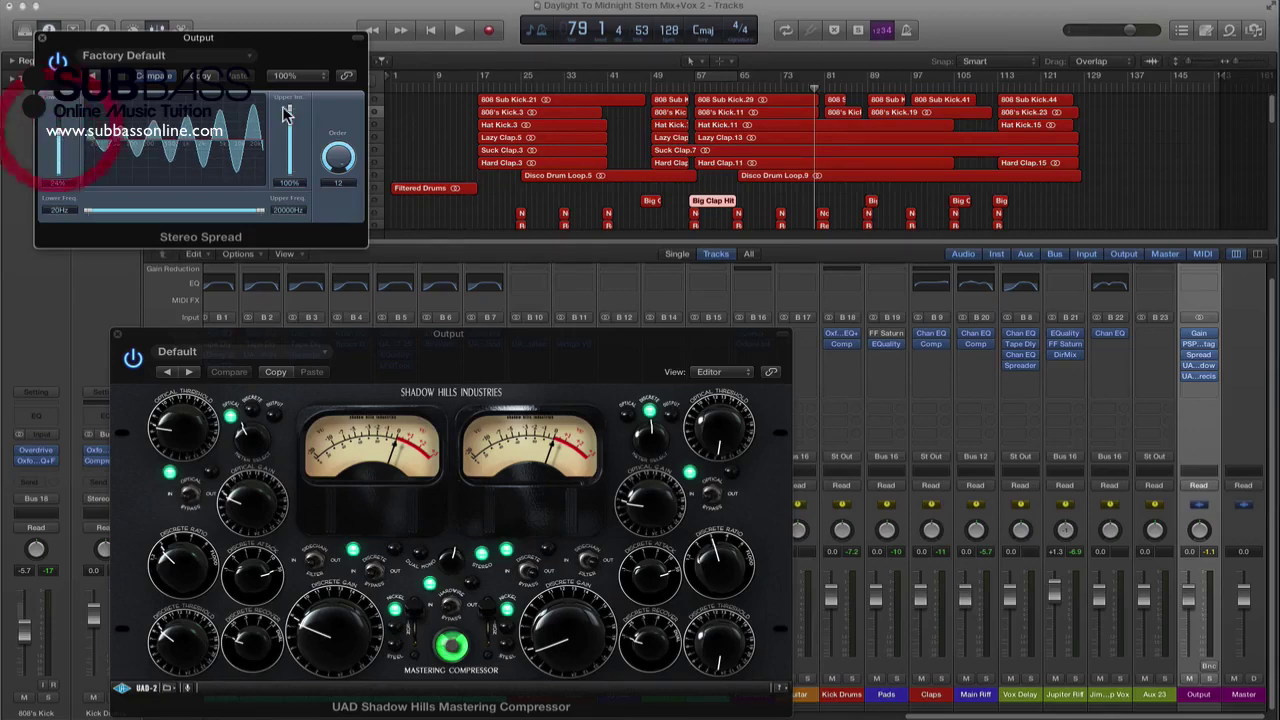
pyautogui.moveTo(289, 106); pyautogui.dragTo(289, 141)
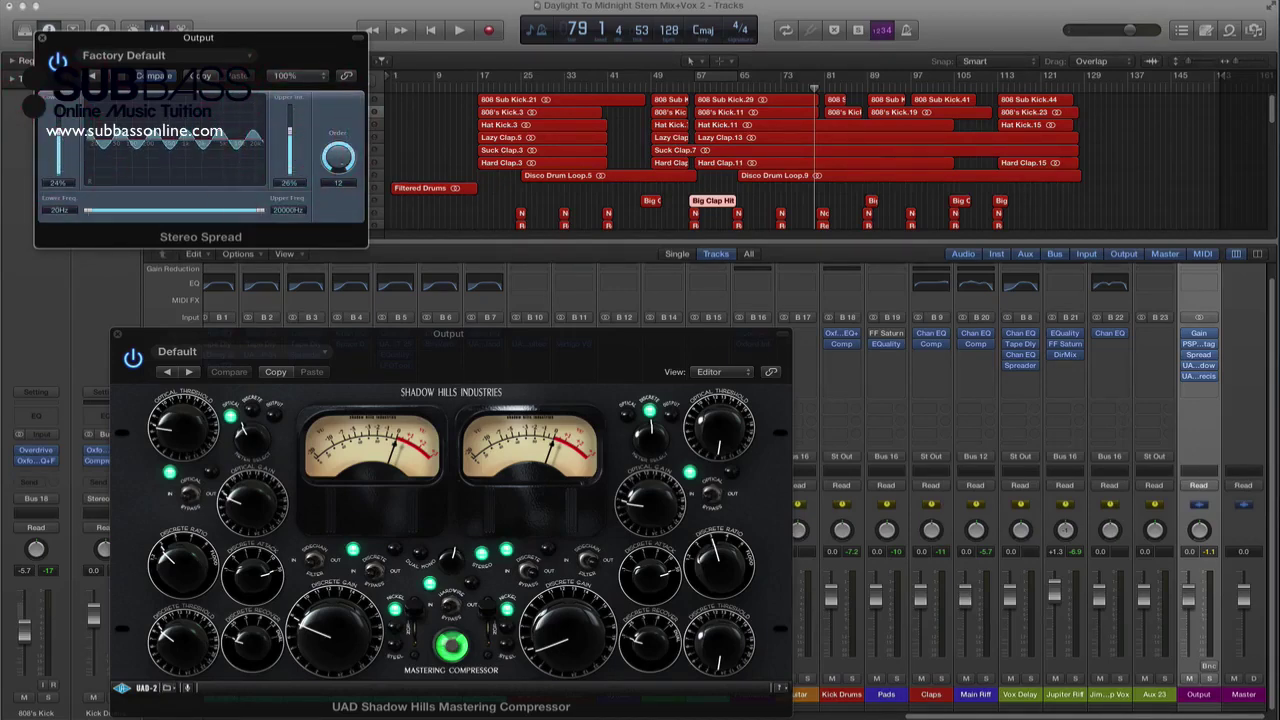
pyautogui.moveTo(165, 38); pyautogui.dragTo(393, 68)
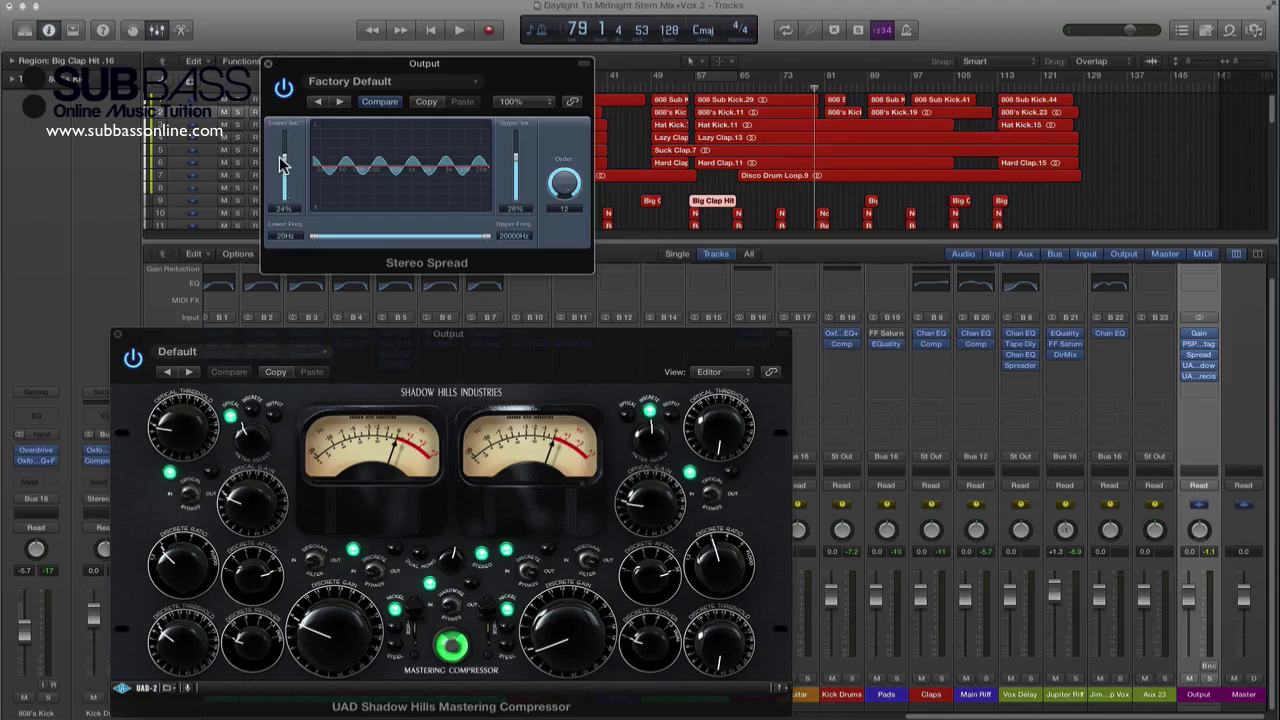
pyautogui.moveTo(279, 156); pyautogui.dragTo(282, 155)
pyautogui.click(312, 238)
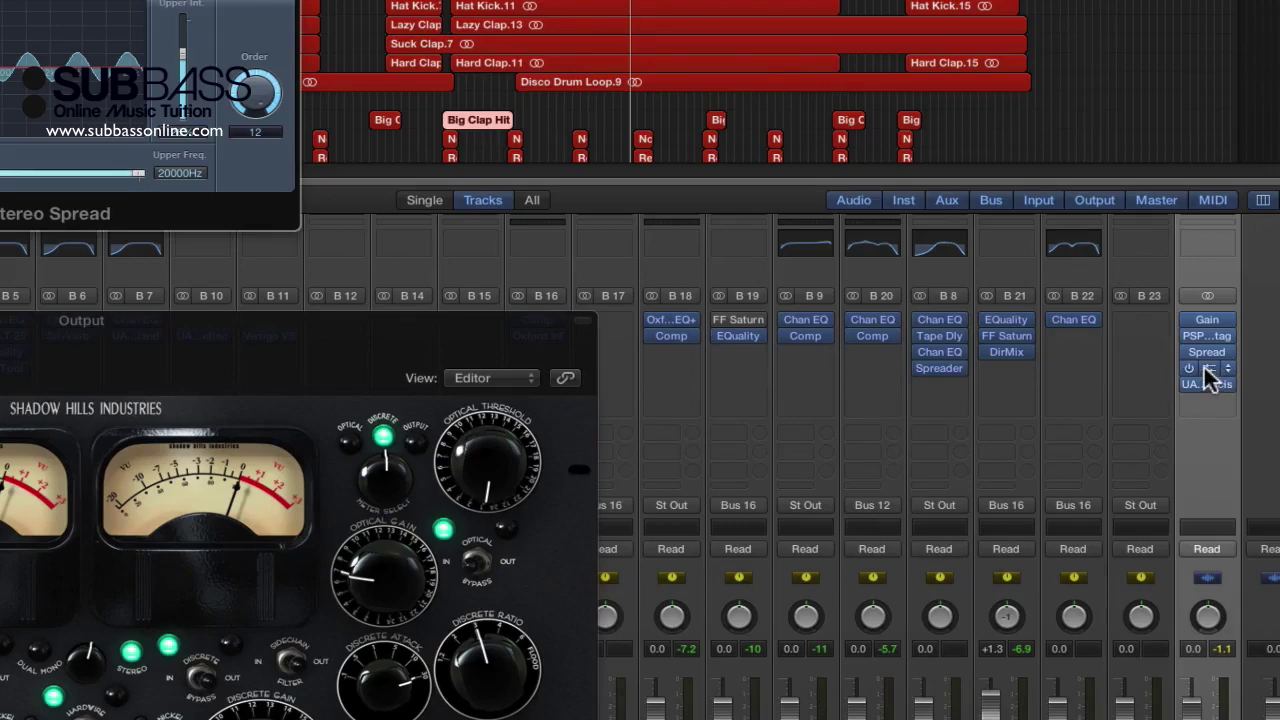
# Step: Play the song and set the Stereo Spread frequency range to 98 Hz–13200 Hz
pyautogui.click(1204, 364)
pyautogui.click(1205, 367)
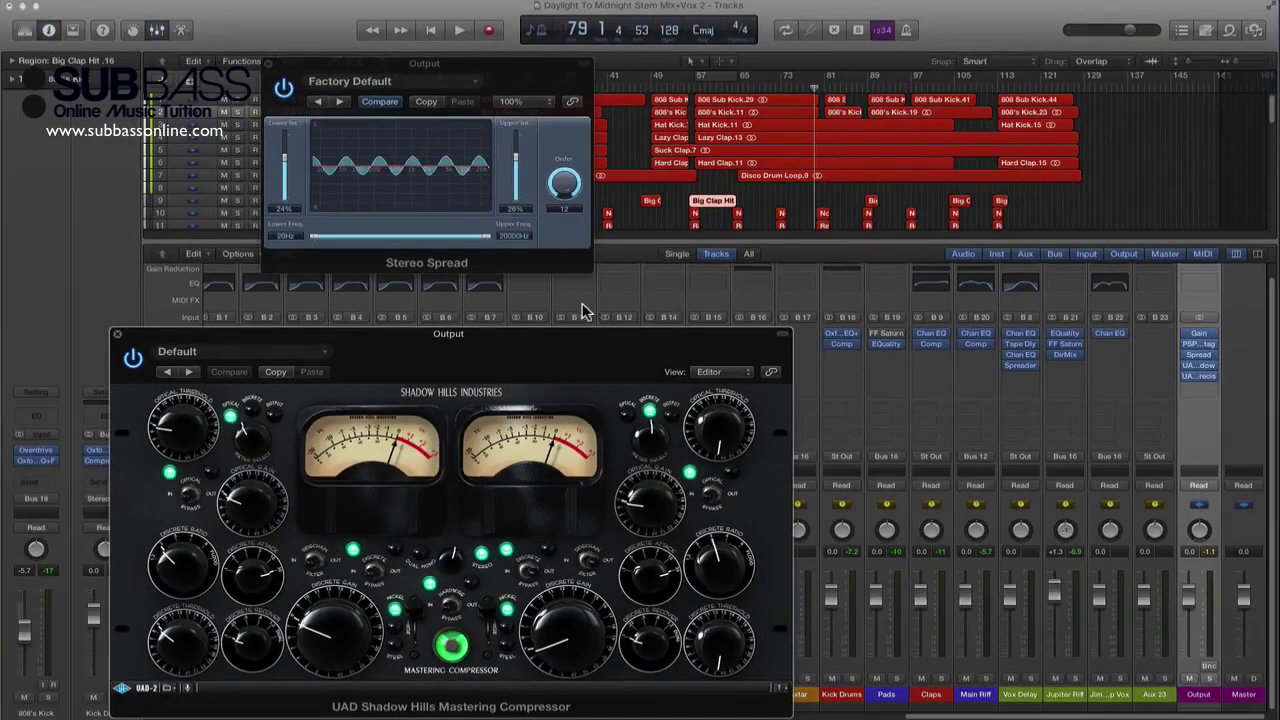
pyautogui.press('space')
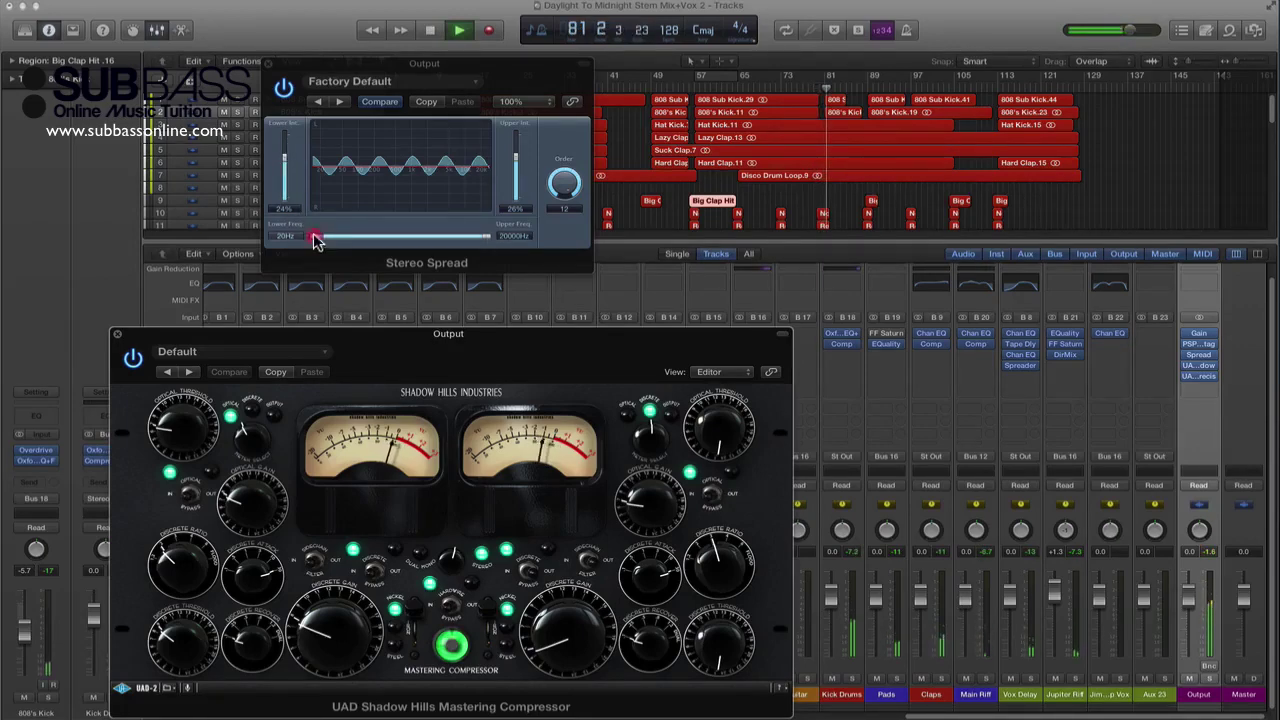
pyautogui.moveTo(314, 237); pyautogui.dragTo(354, 240)
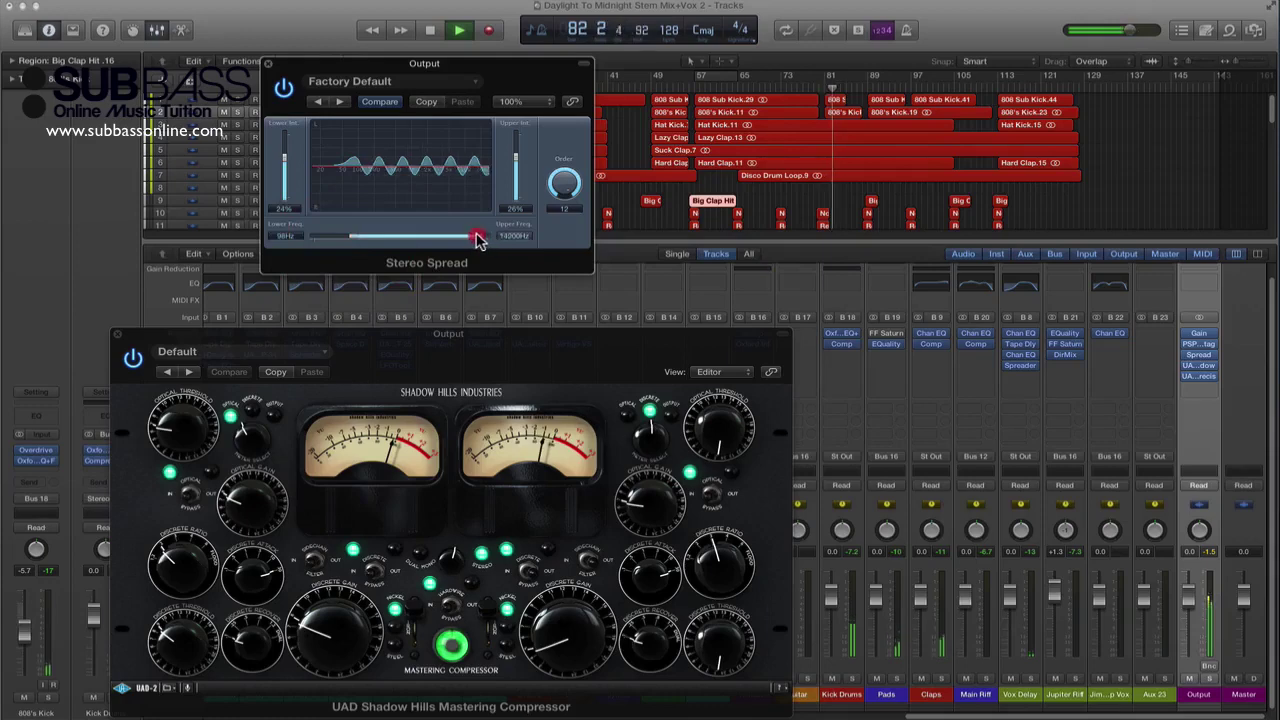
pyautogui.moveTo(490, 238); pyautogui.dragTo(478, 238)
# Step: Set both intensities to 38%, A/B with bypass, stop, and close the window
pyautogui.moveTo(285, 168); pyautogui.dragTo(292, 162)
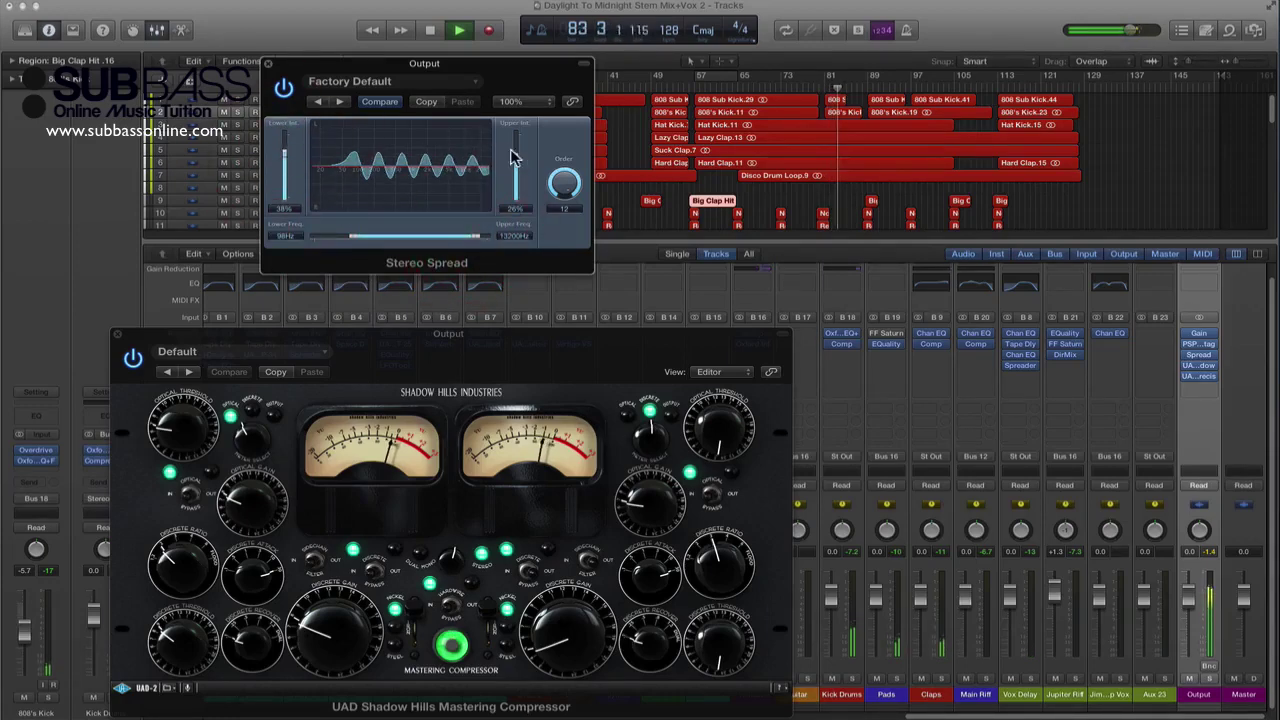
pyautogui.moveTo(517, 163); pyautogui.dragTo(514, 145)
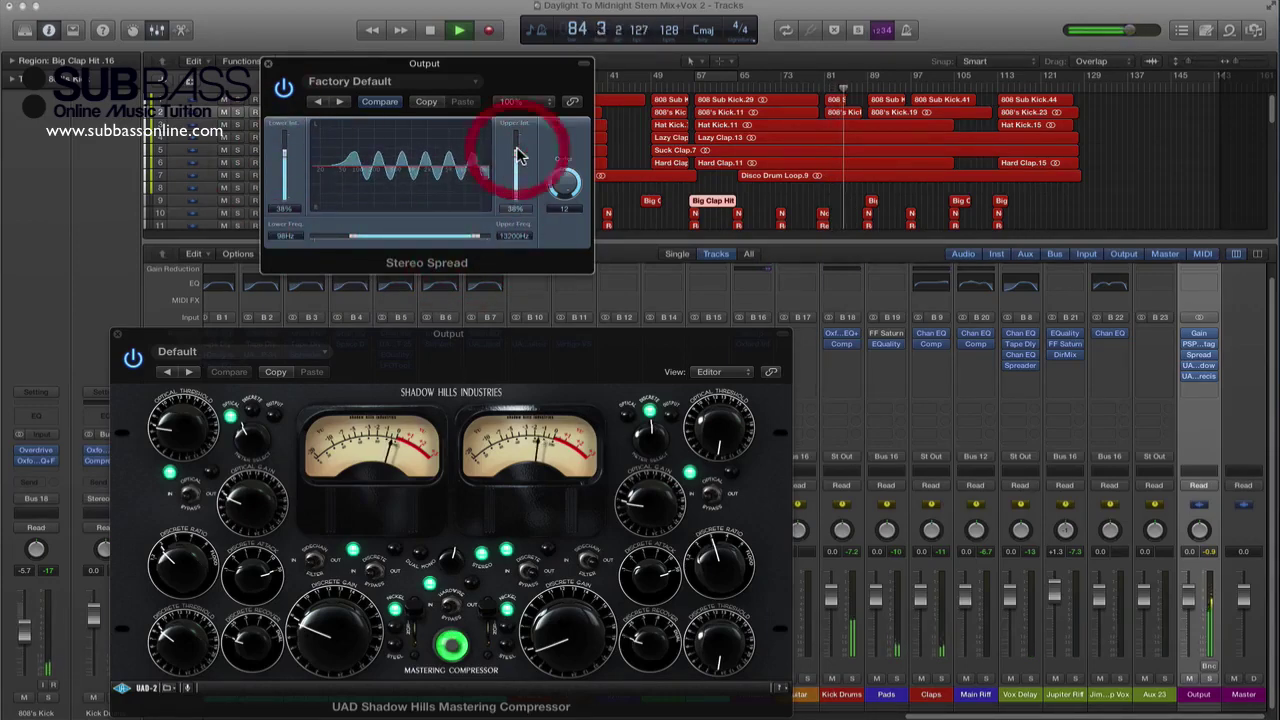
pyautogui.click(285, 90)
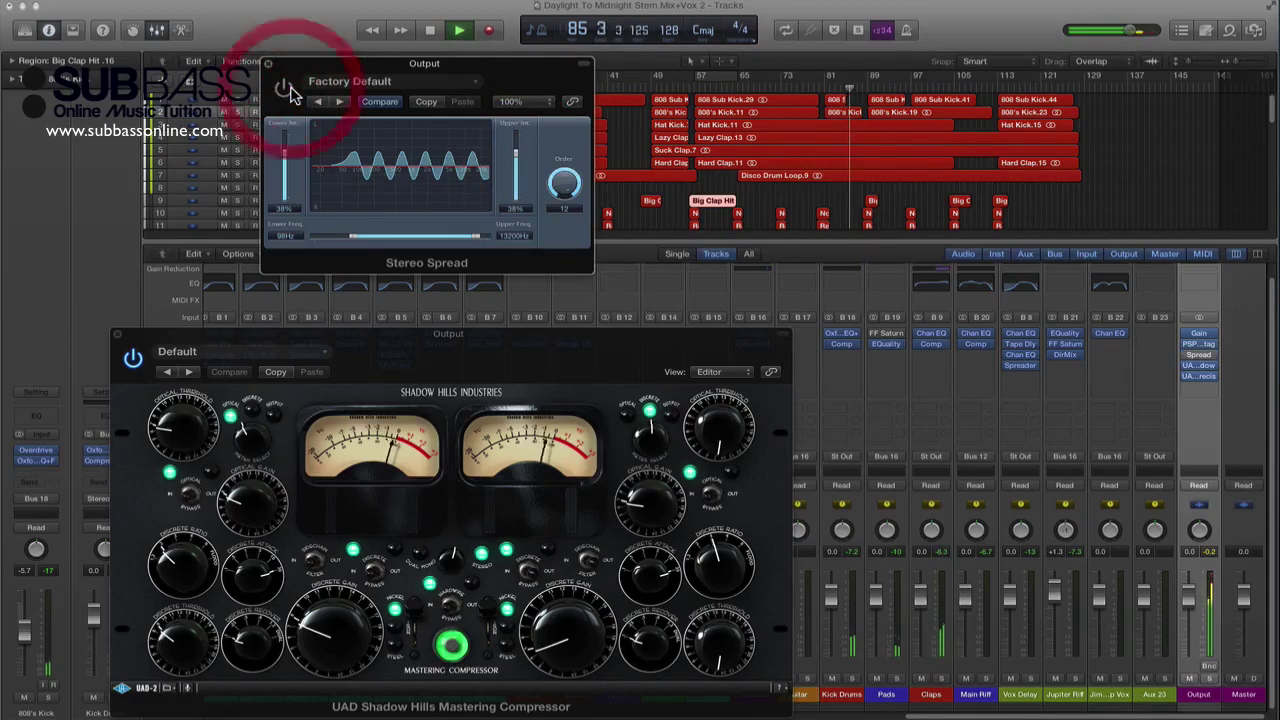
pyautogui.click(285, 90)
pyautogui.press('space')
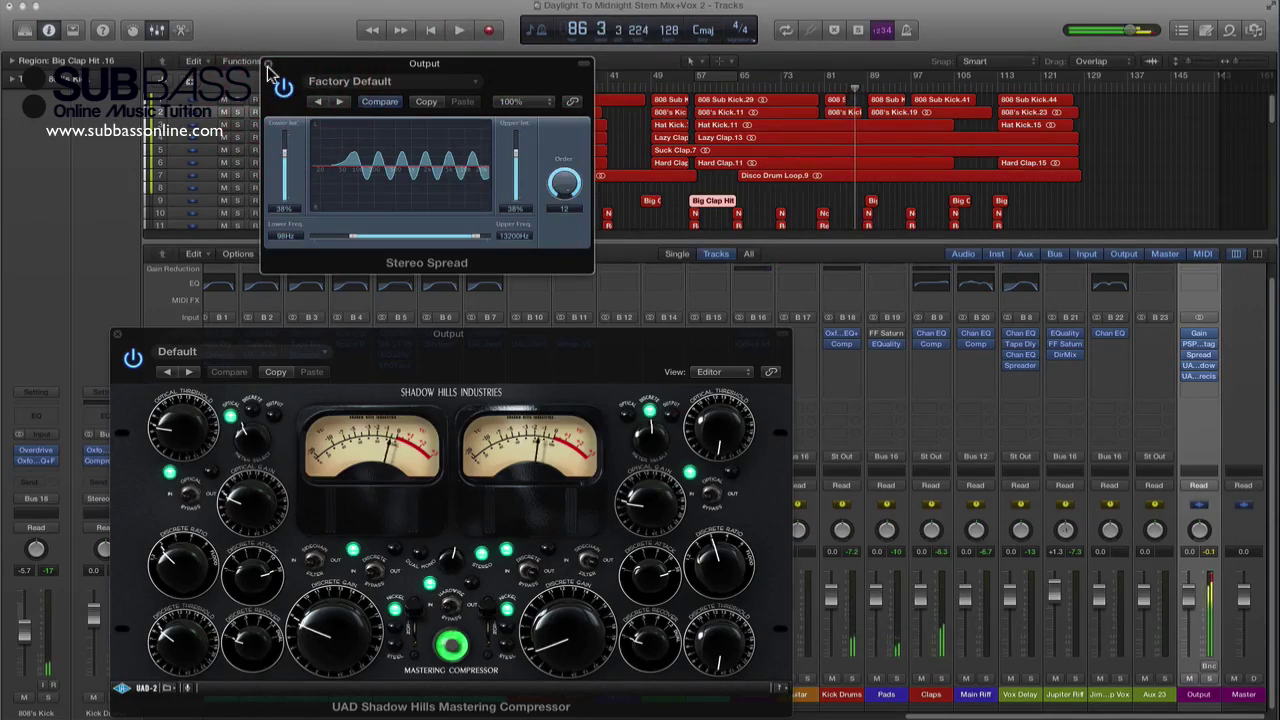
pyautogui.click(268, 63)
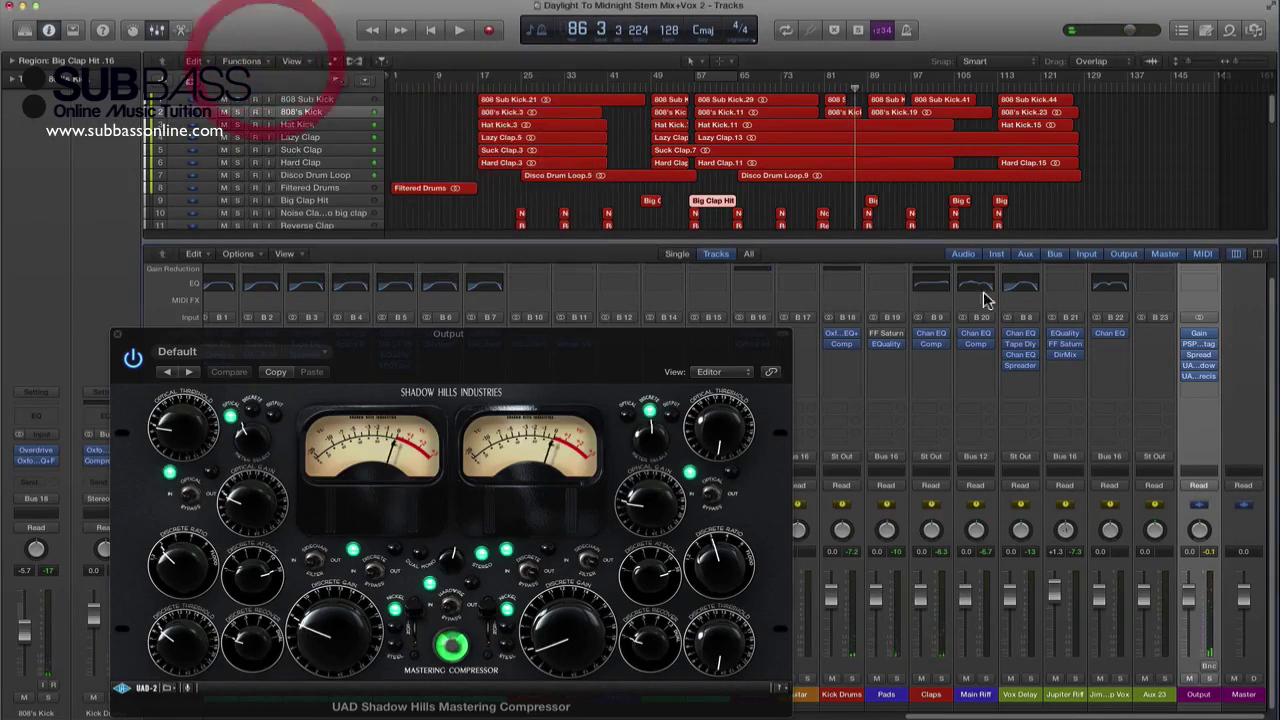
# Step: Insert UAD Precision K-Stereo from Audio Units > Universal Audio and show its Factory Presets
pyautogui.click(1216, 358)
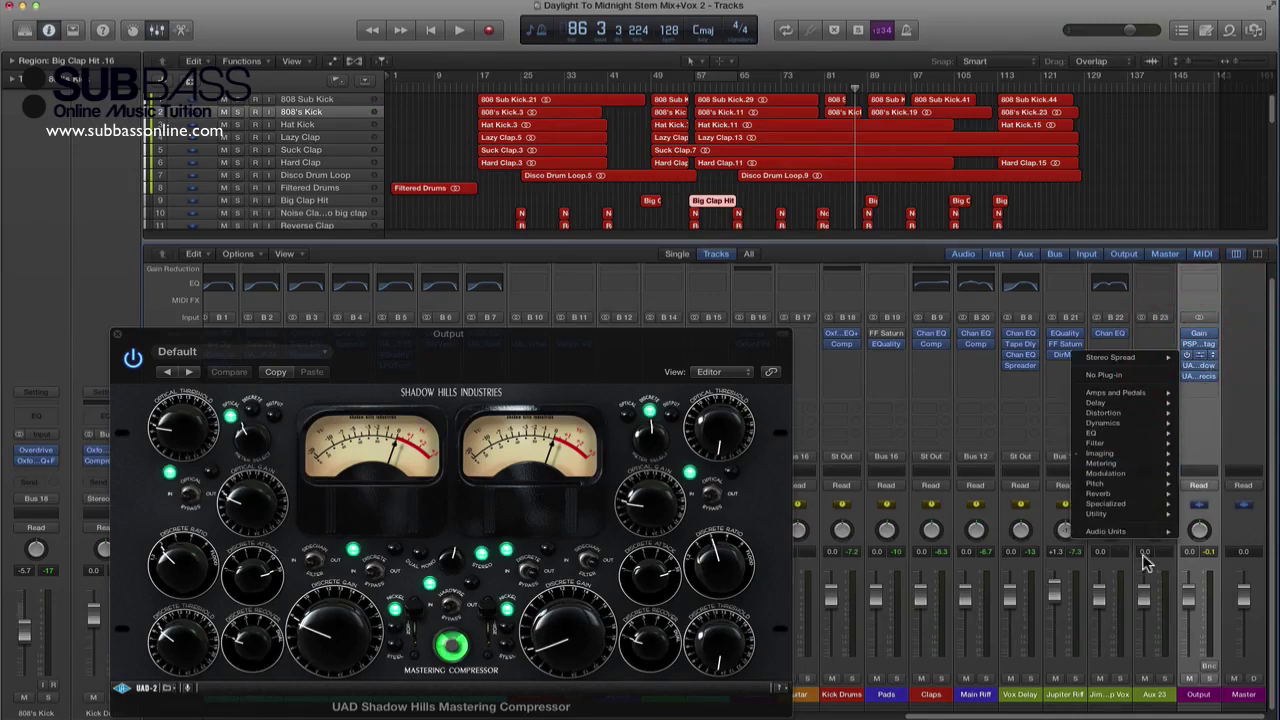
pyautogui.moveTo(1141, 543)
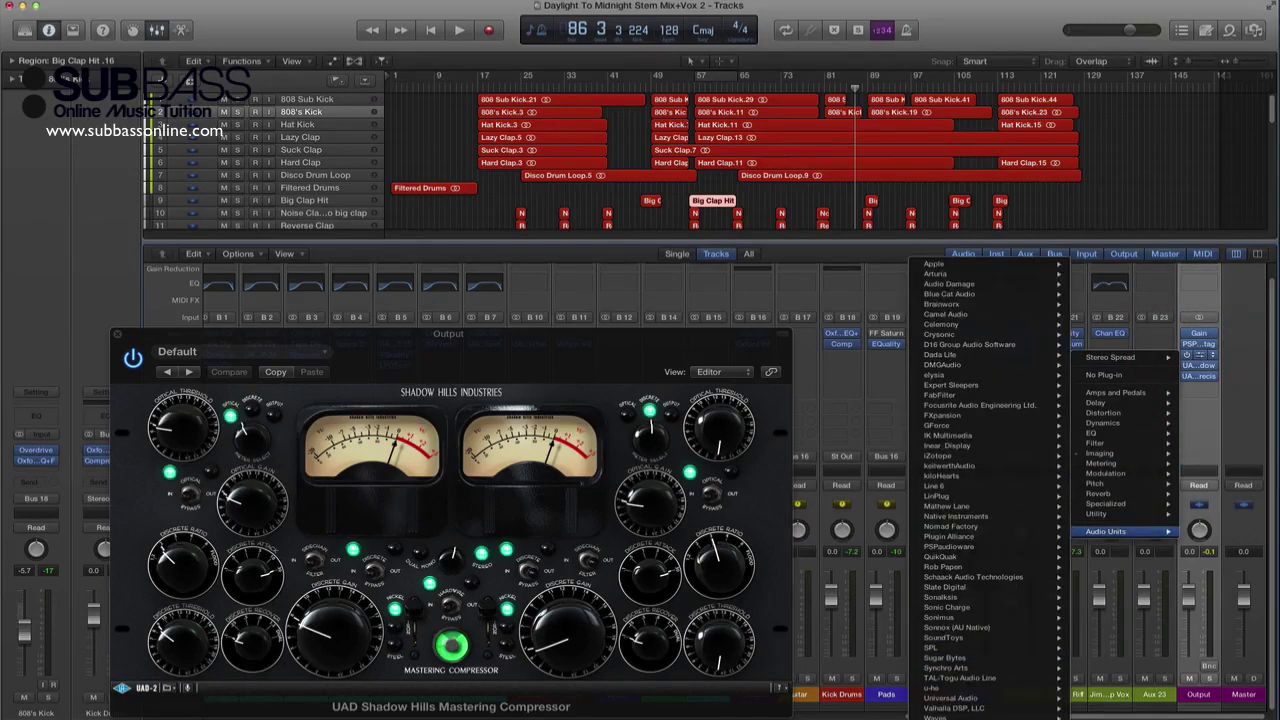
pyautogui.moveTo(980, 705)
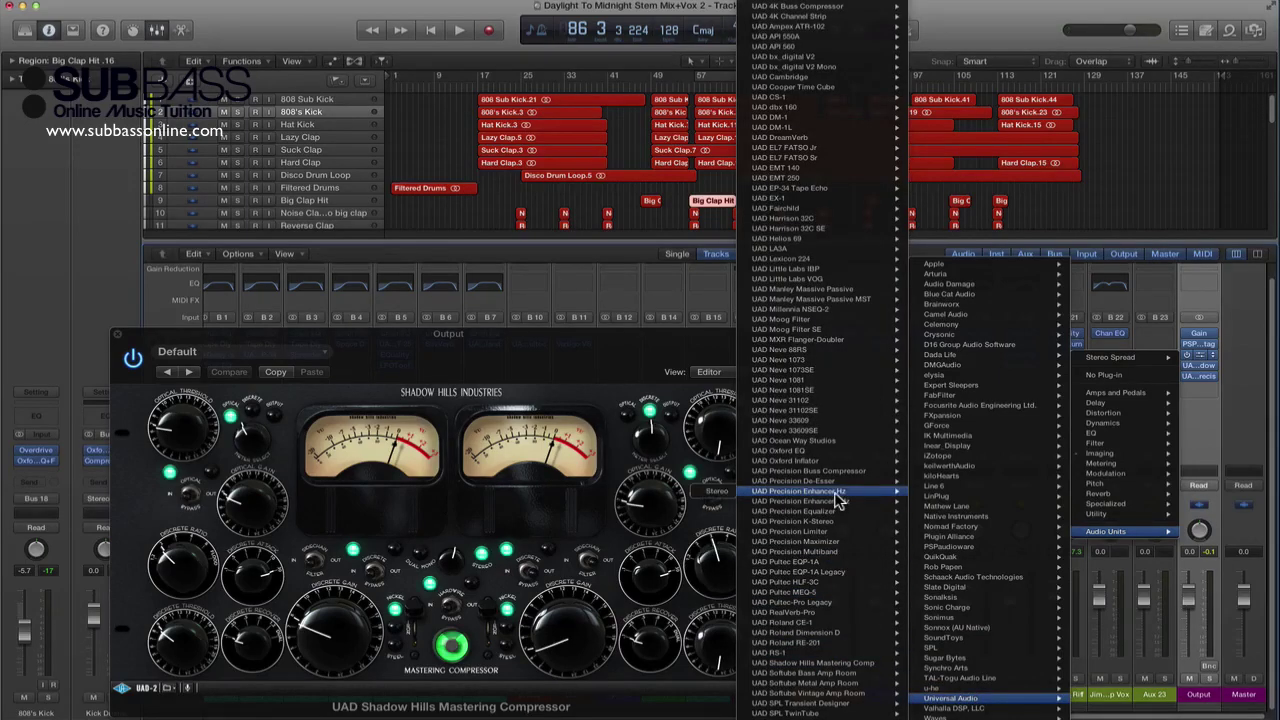
pyautogui.click(850, 523)
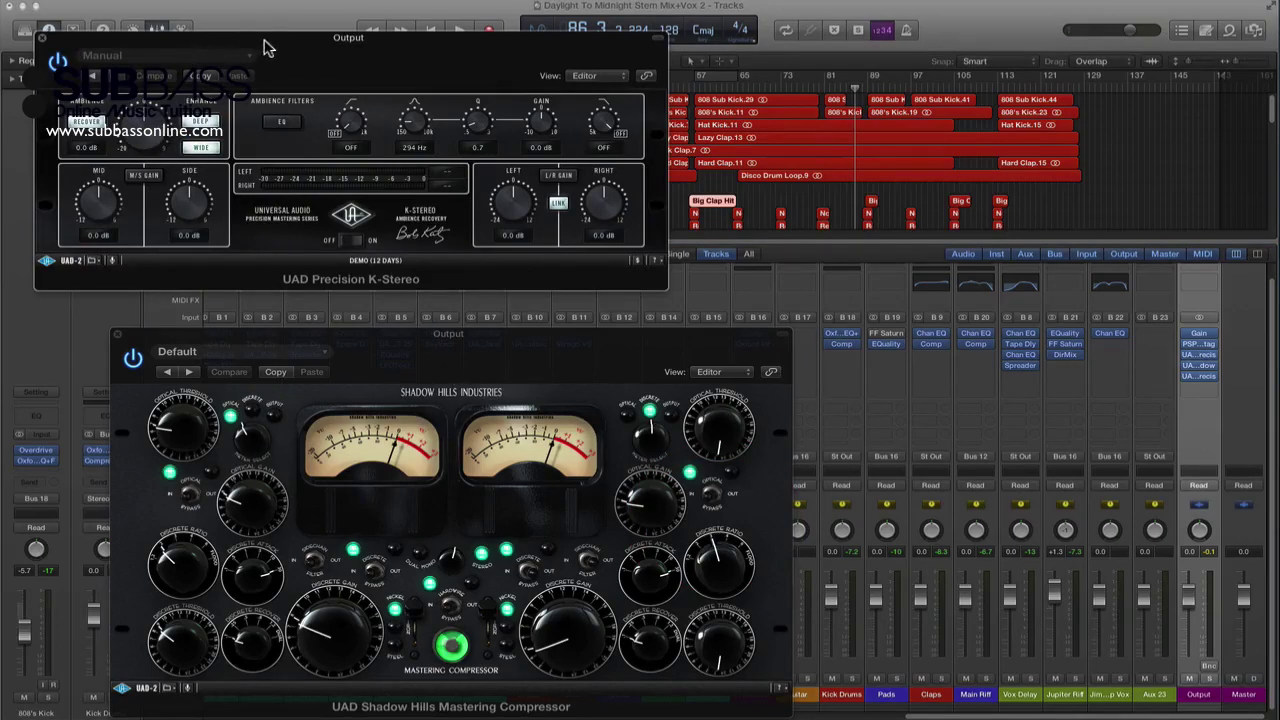
pyautogui.moveTo(265, 47); pyautogui.dragTo(313, 67)
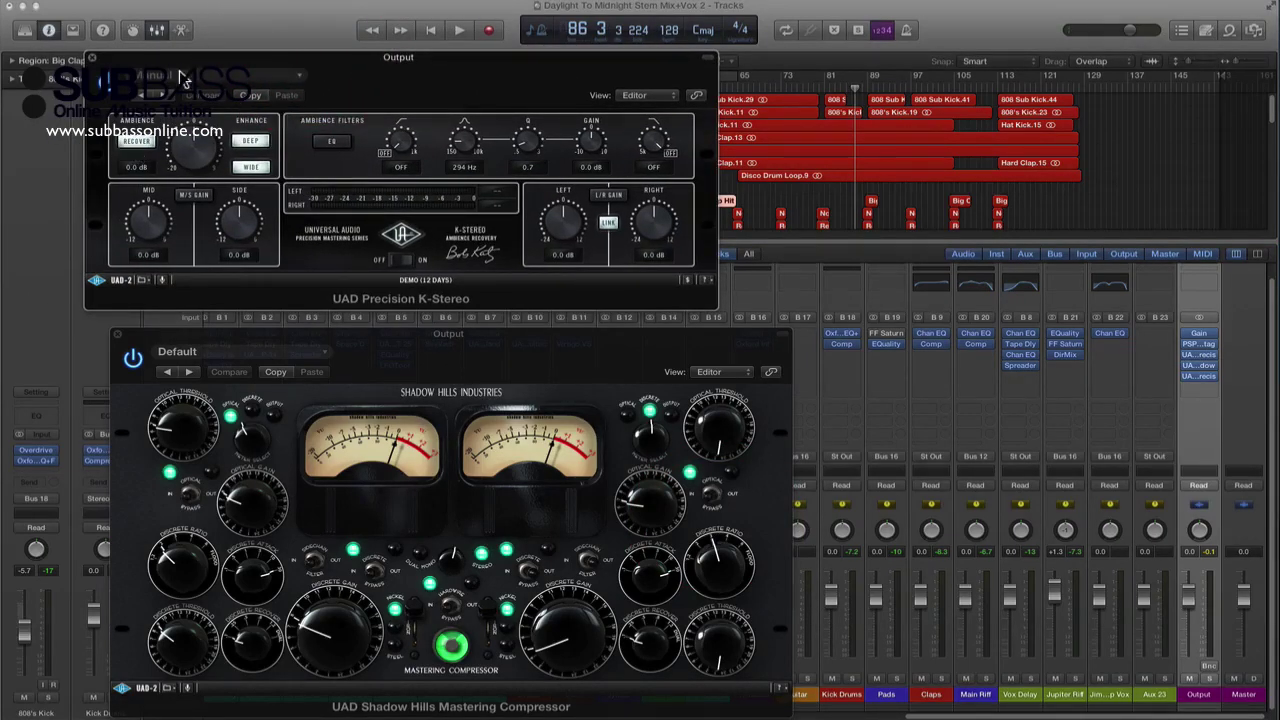
pyautogui.click(183, 80)
# Step: Load the BK-MSTR-Raise Mid Insts preset on K-Stereo and raise Side to 1.1 dB during playback
pyautogui.moveTo(208, 305)
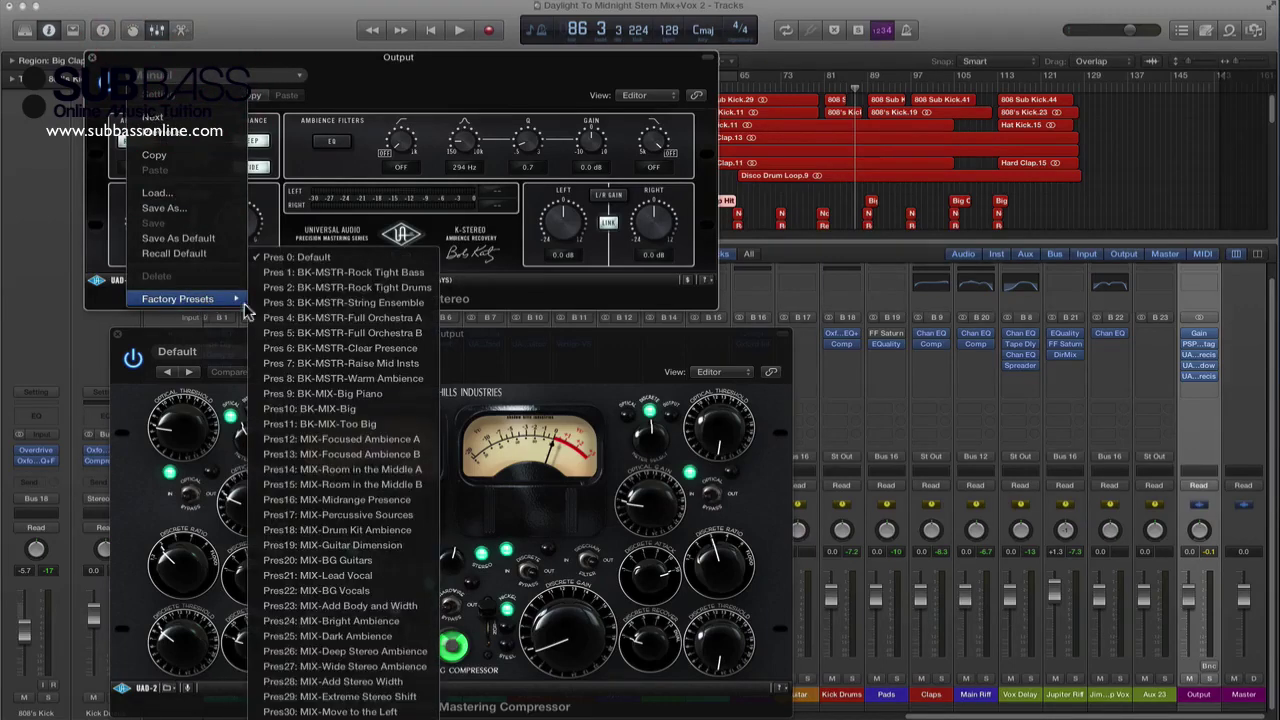
pyautogui.click(387, 366)
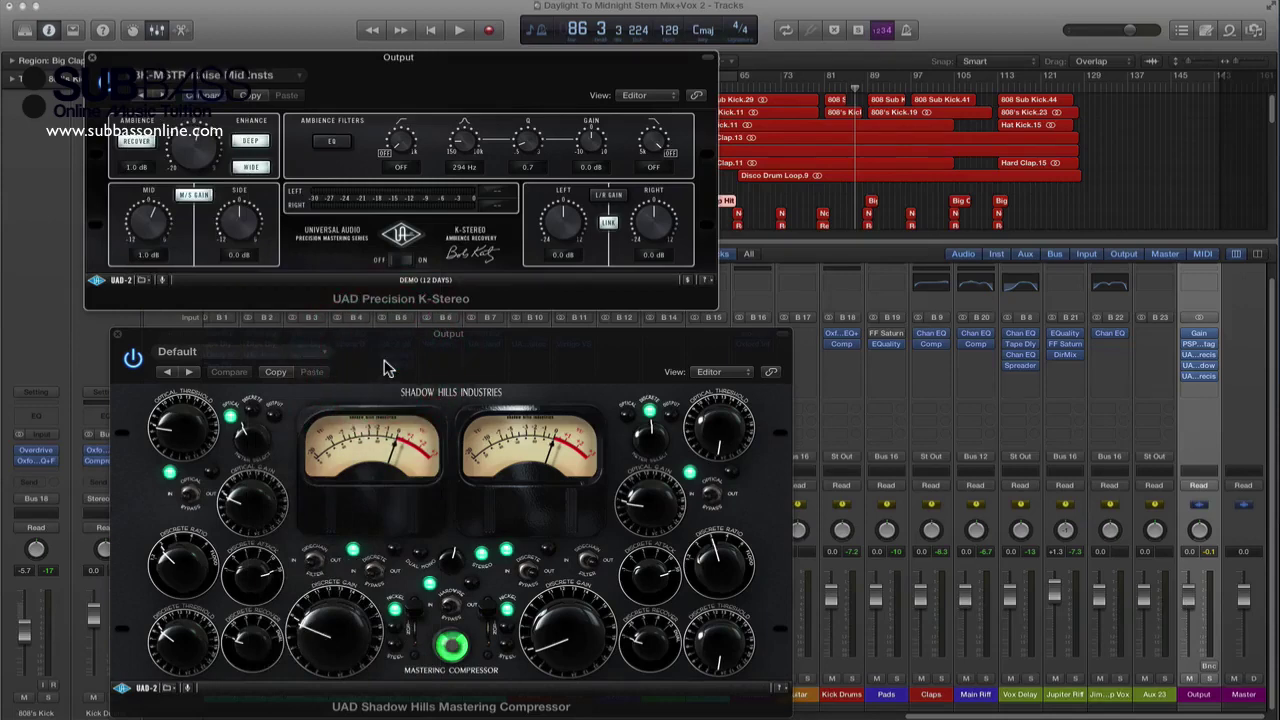
pyautogui.press('space')
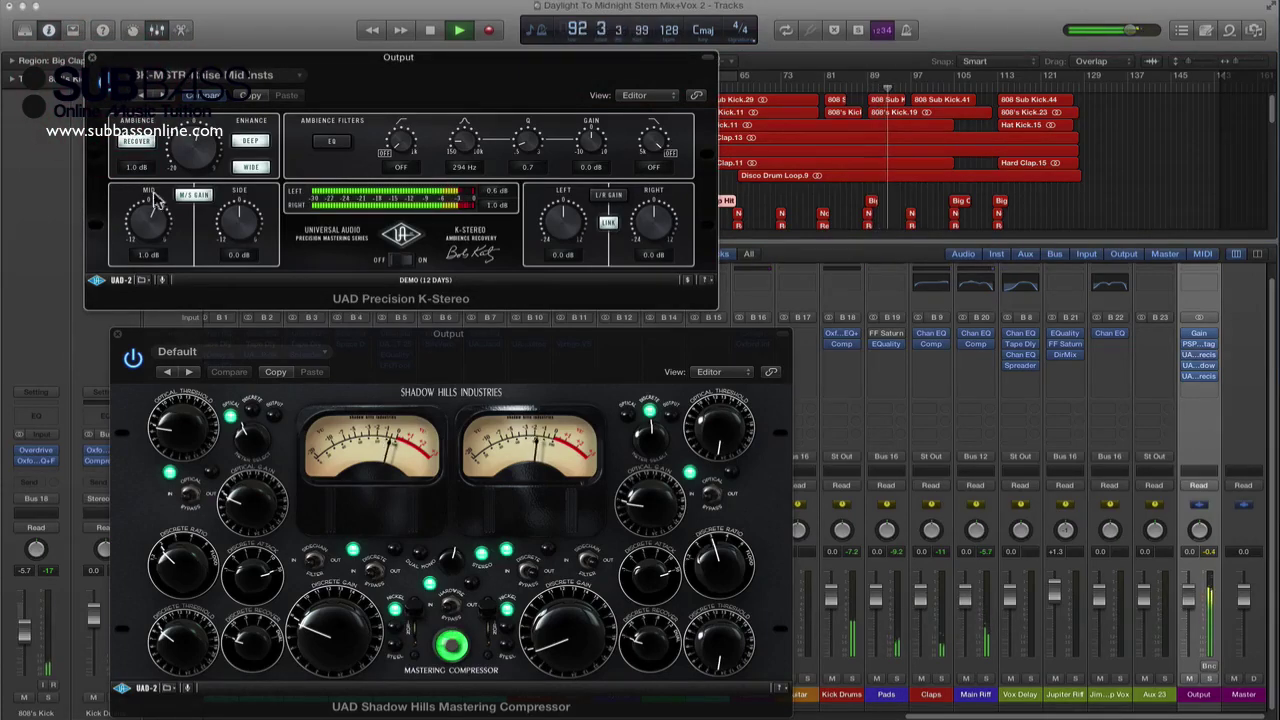
pyautogui.moveTo(250, 220)
pyautogui.mouseDown()
pyautogui.moveTo(268, 222)
pyautogui.moveTo(252, 196)
pyautogui.mouseUp()
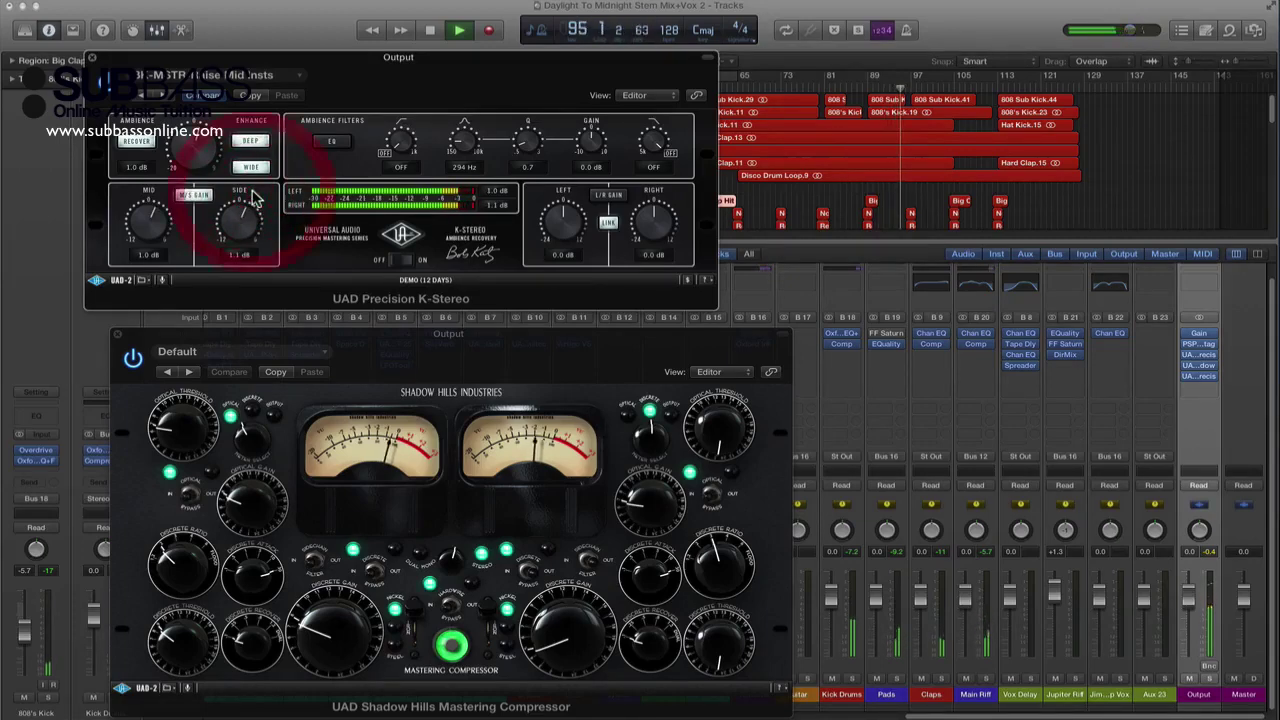
# Step: Compare K-Stereo bypassed and active, stop playback, and reposition the K-Stereo window
pyautogui.click(120, 88)
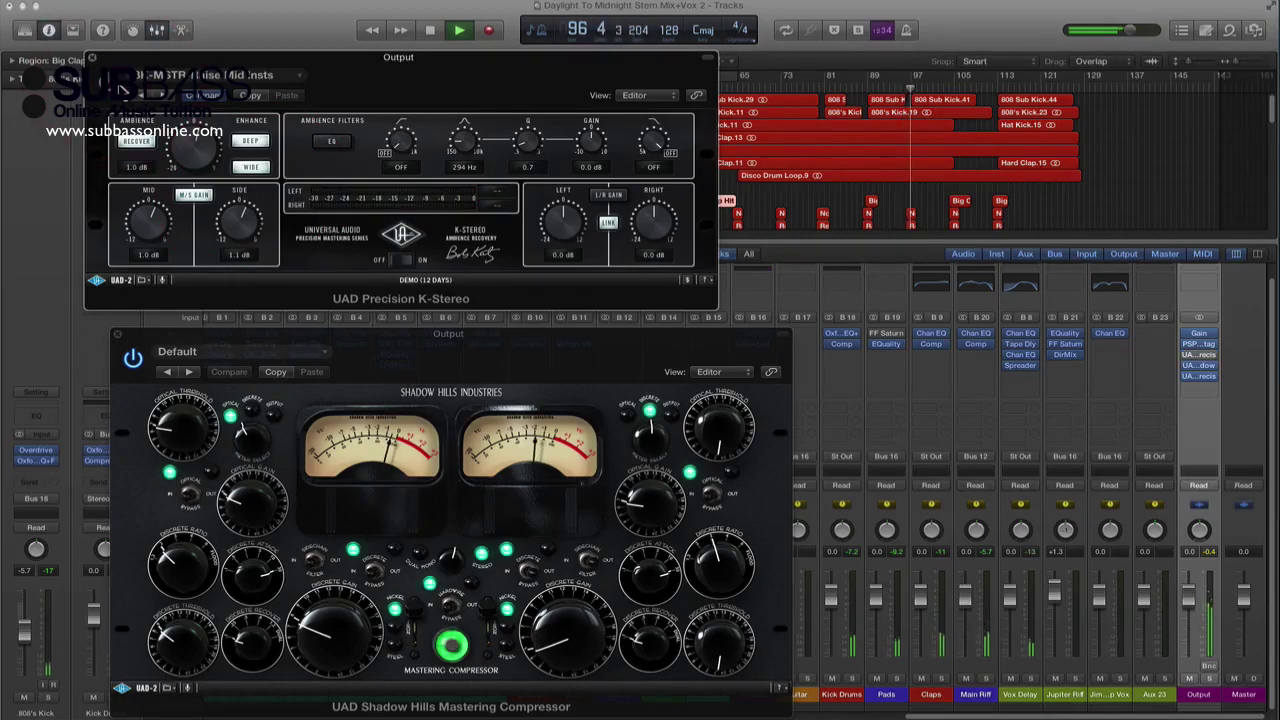
pyautogui.click(120, 88)
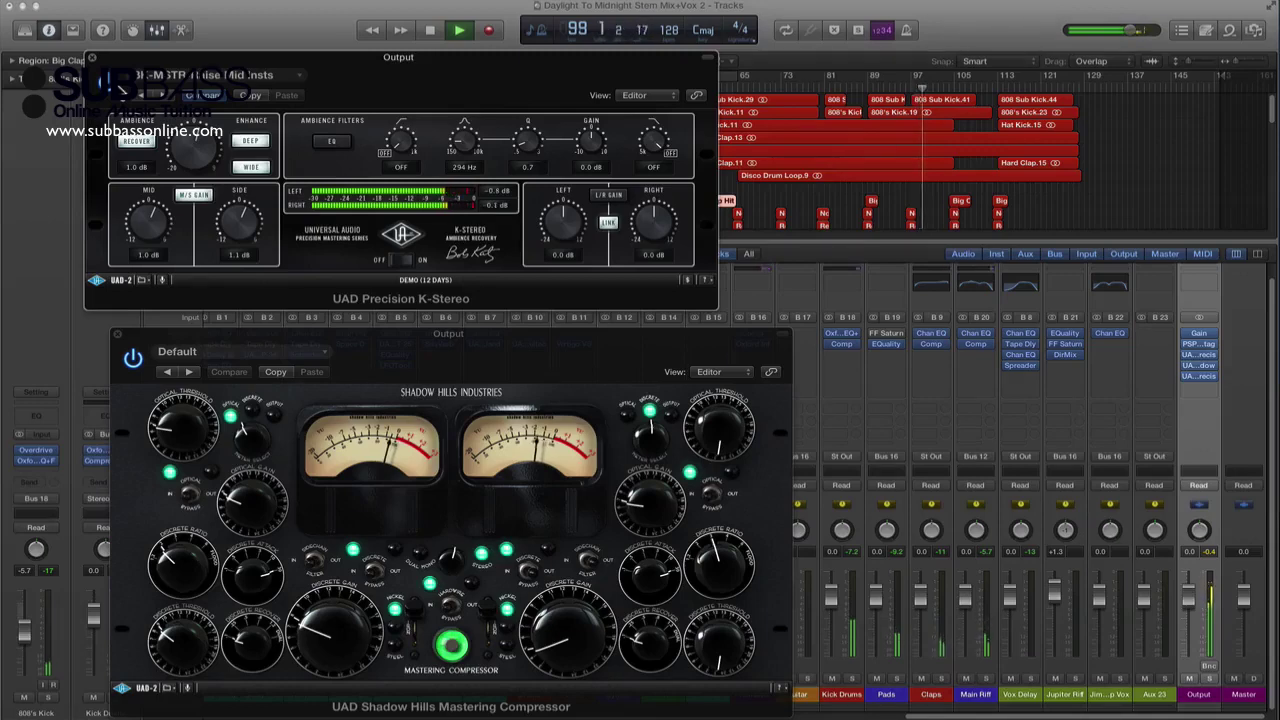
pyautogui.press('space')
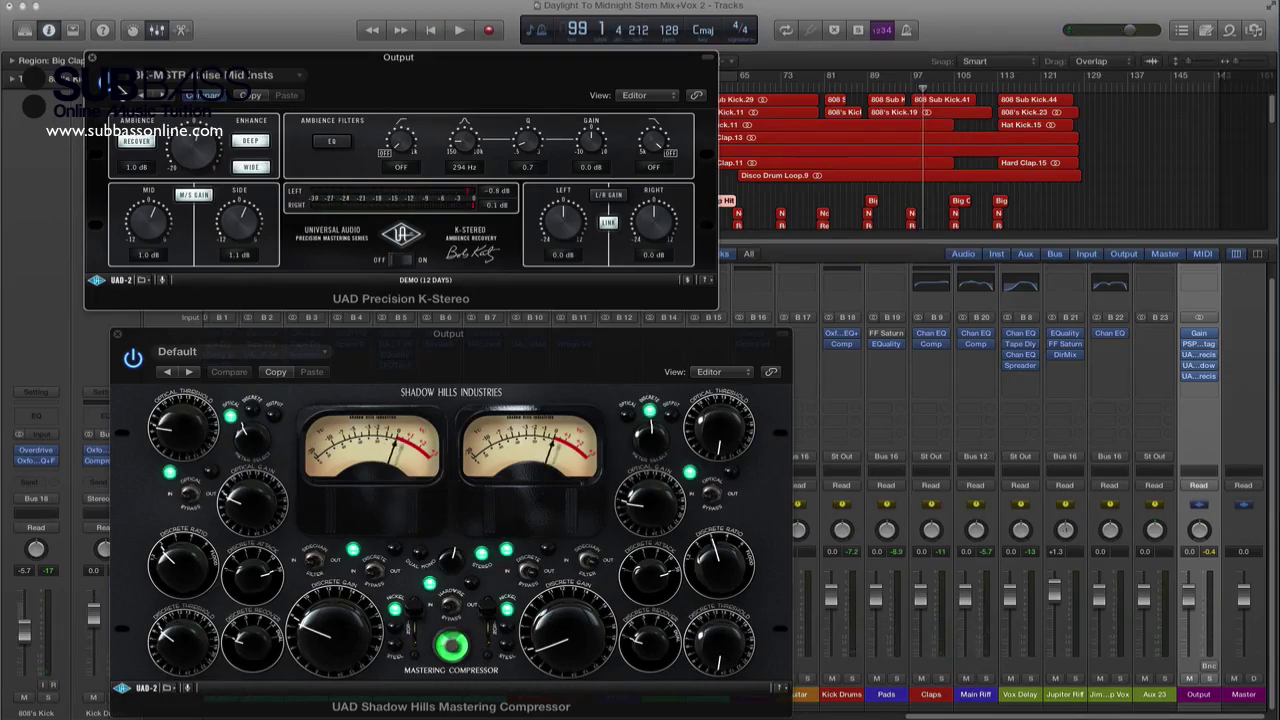
pyautogui.moveTo(229, 52); pyautogui.dragTo(272, 62)
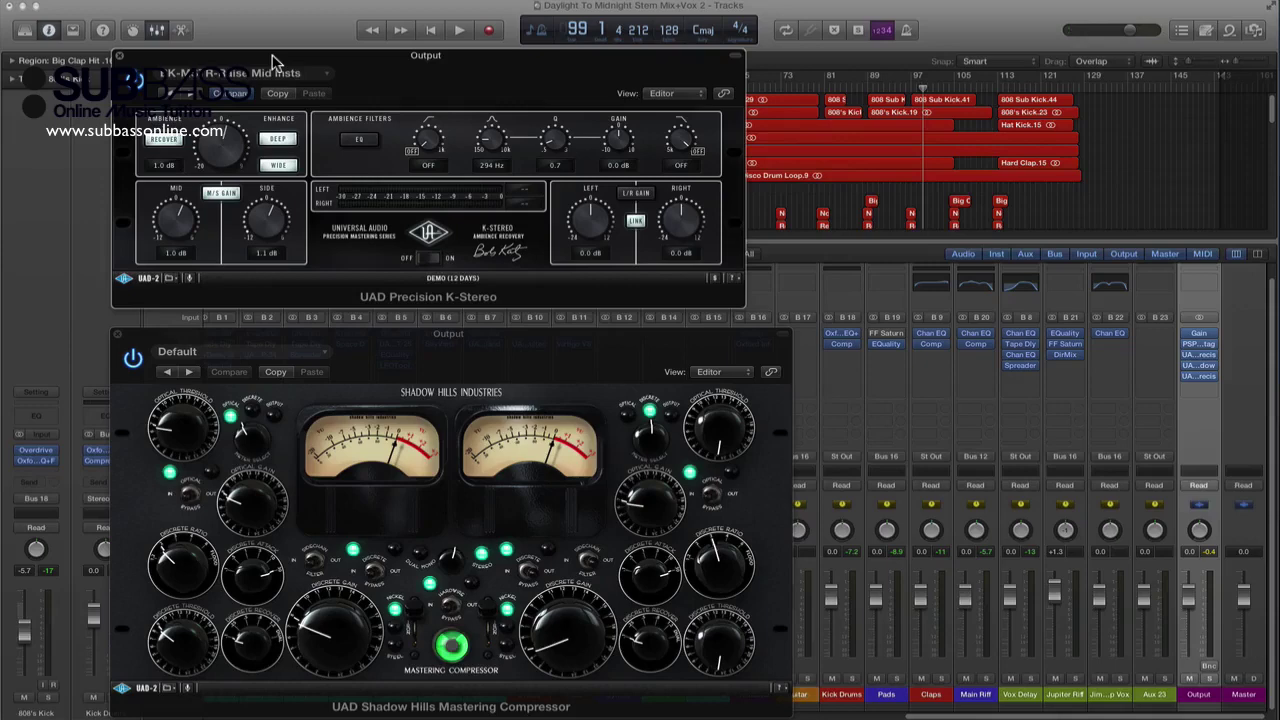
pyautogui.moveTo(272, 56); pyautogui.dragTo(280, 60)
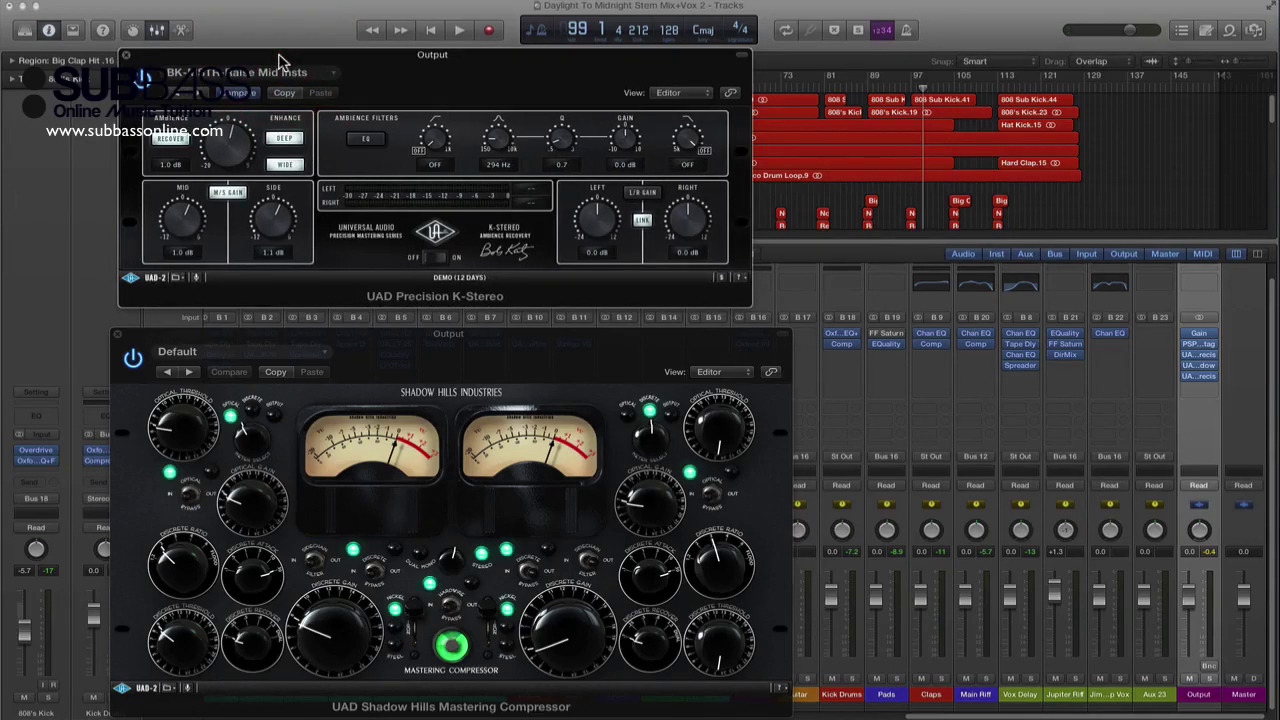
# Step: Close K-Stereo and insert Brainworx bx_control V2 (Stereo) on an empty Output insert
pyautogui.click(125, 55)
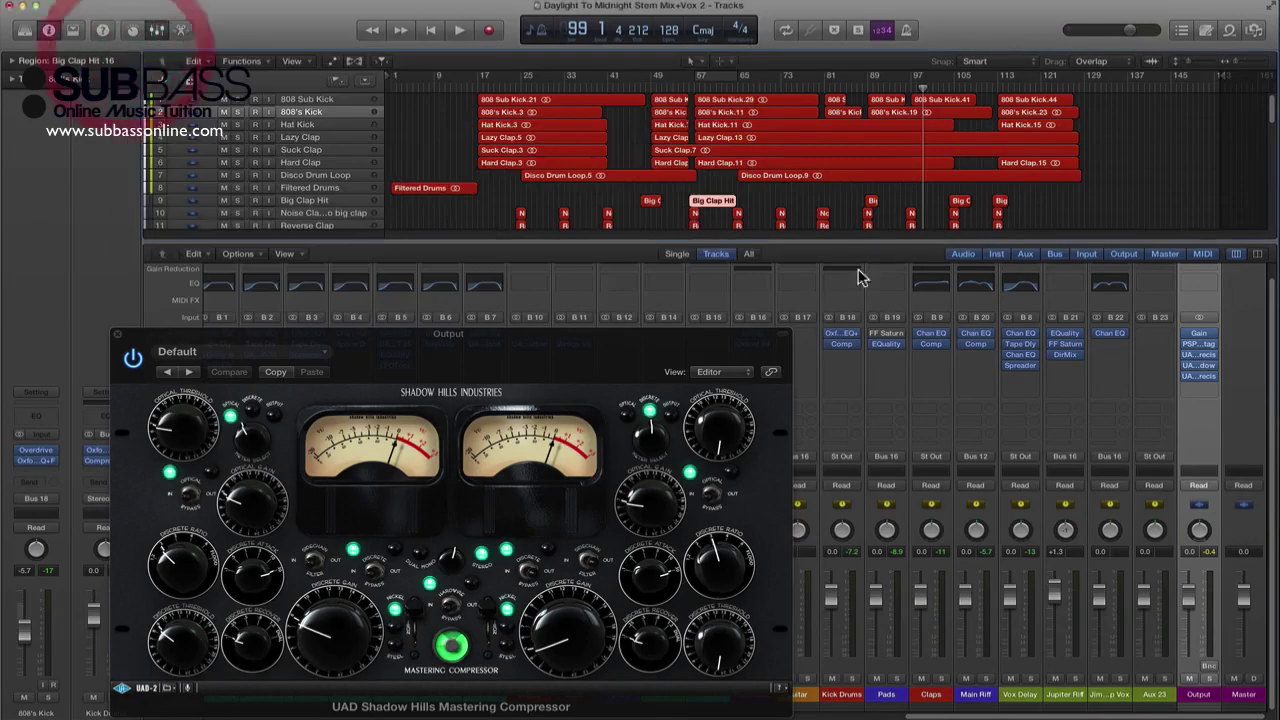
pyautogui.click(1210, 366)
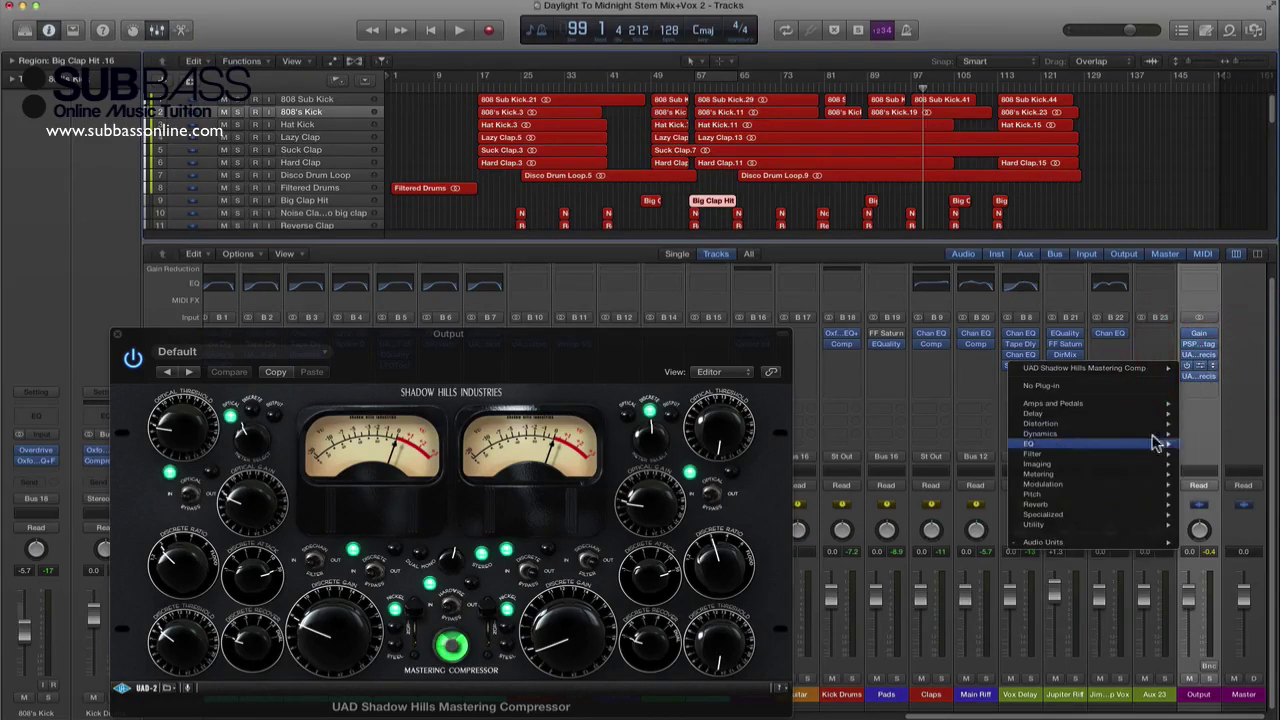
pyautogui.moveTo(1080, 546)
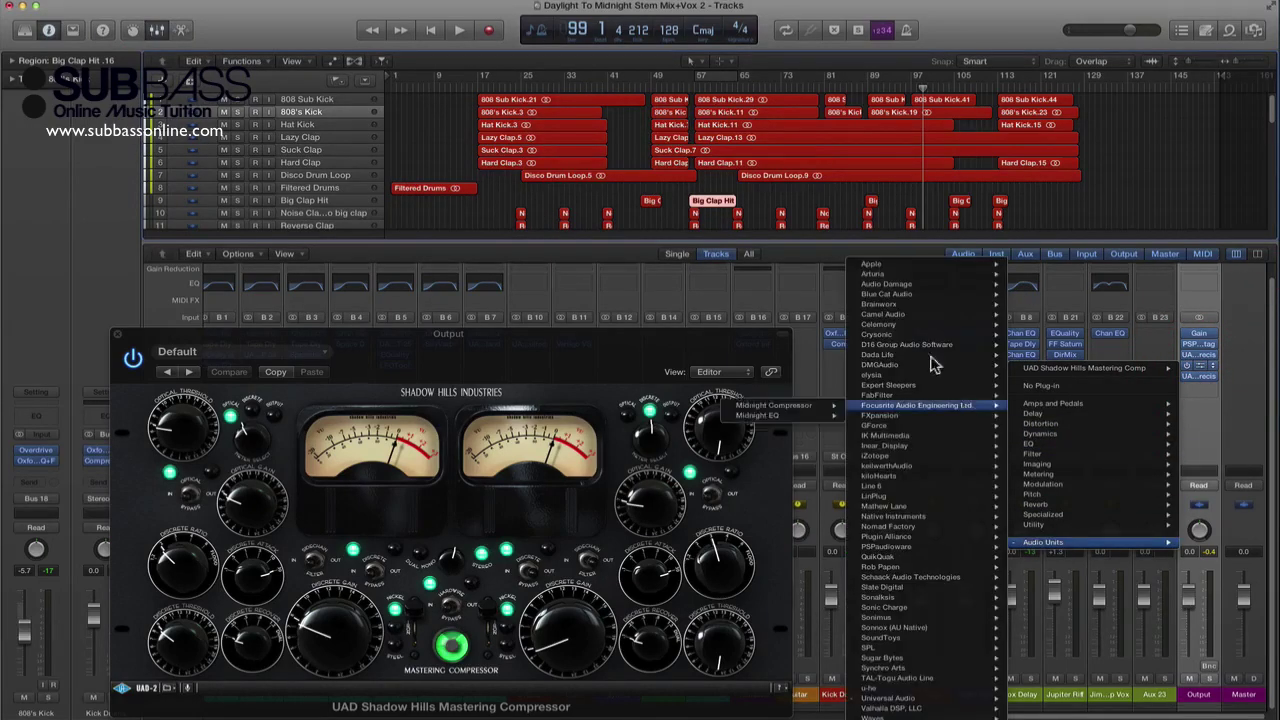
pyautogui.moveTo(909, 420)
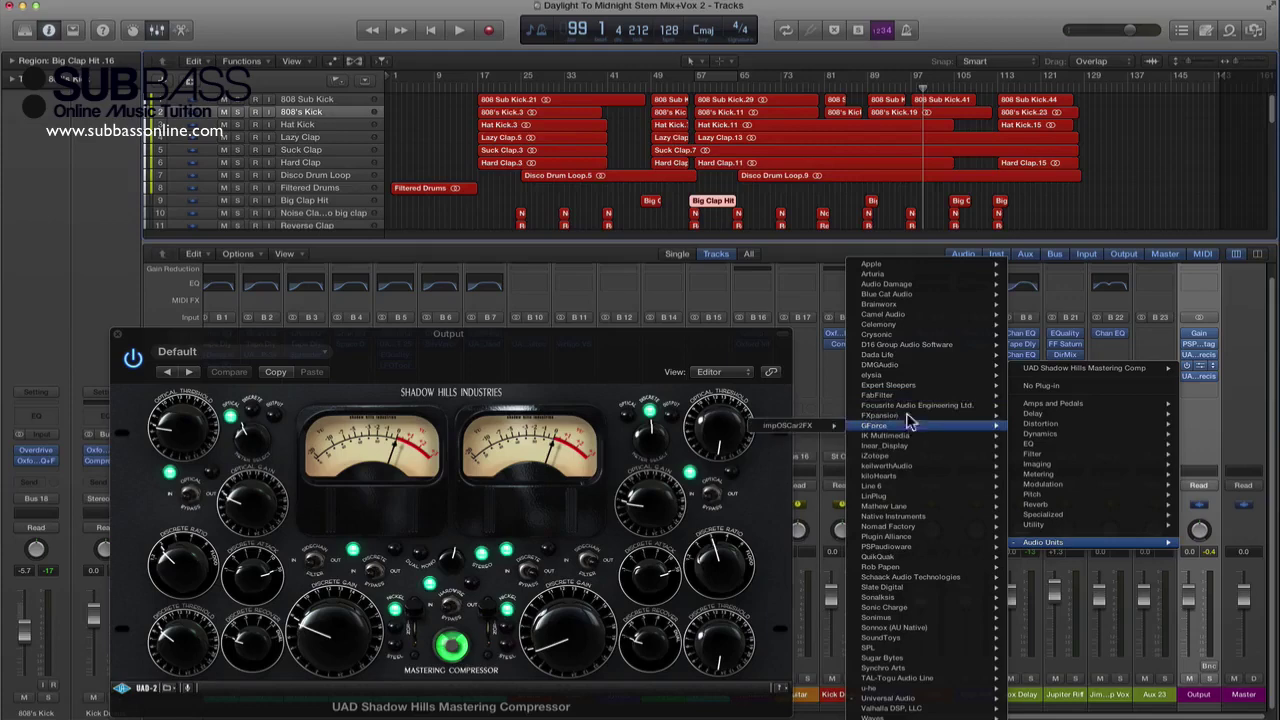
pyautogui.moveTo(903, 310)
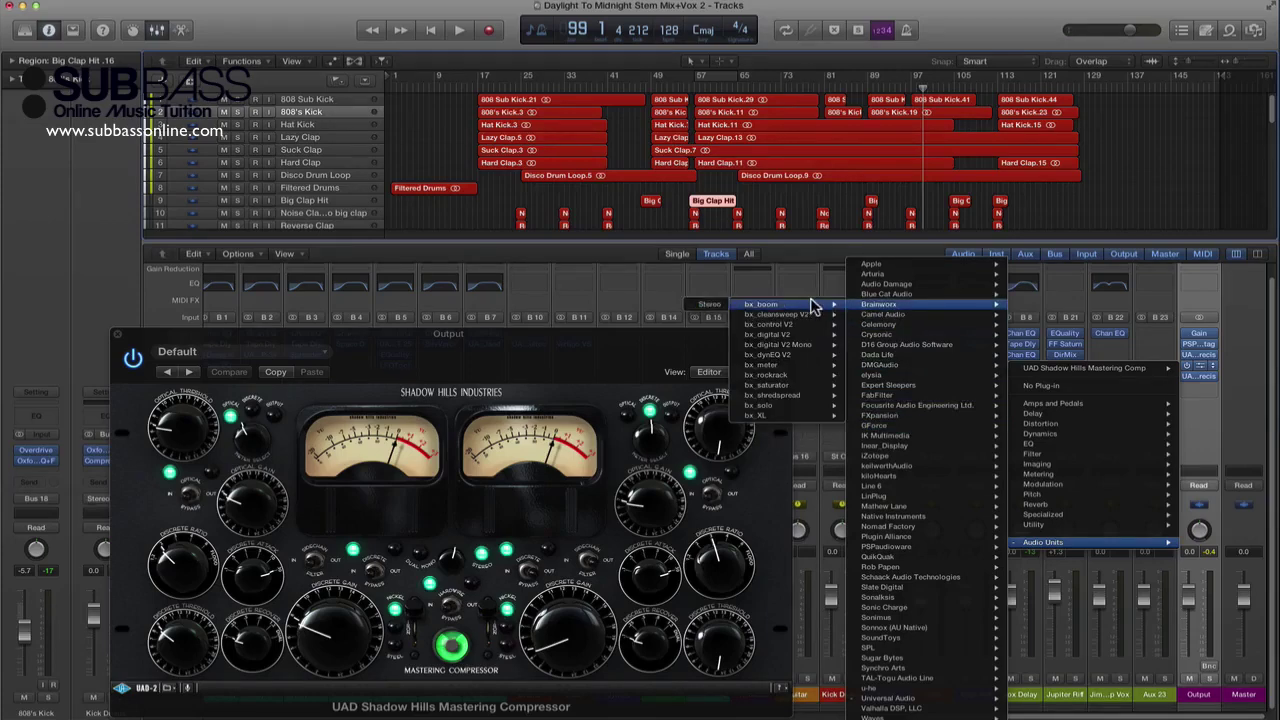
pyautogui.moveTo(805, 333)
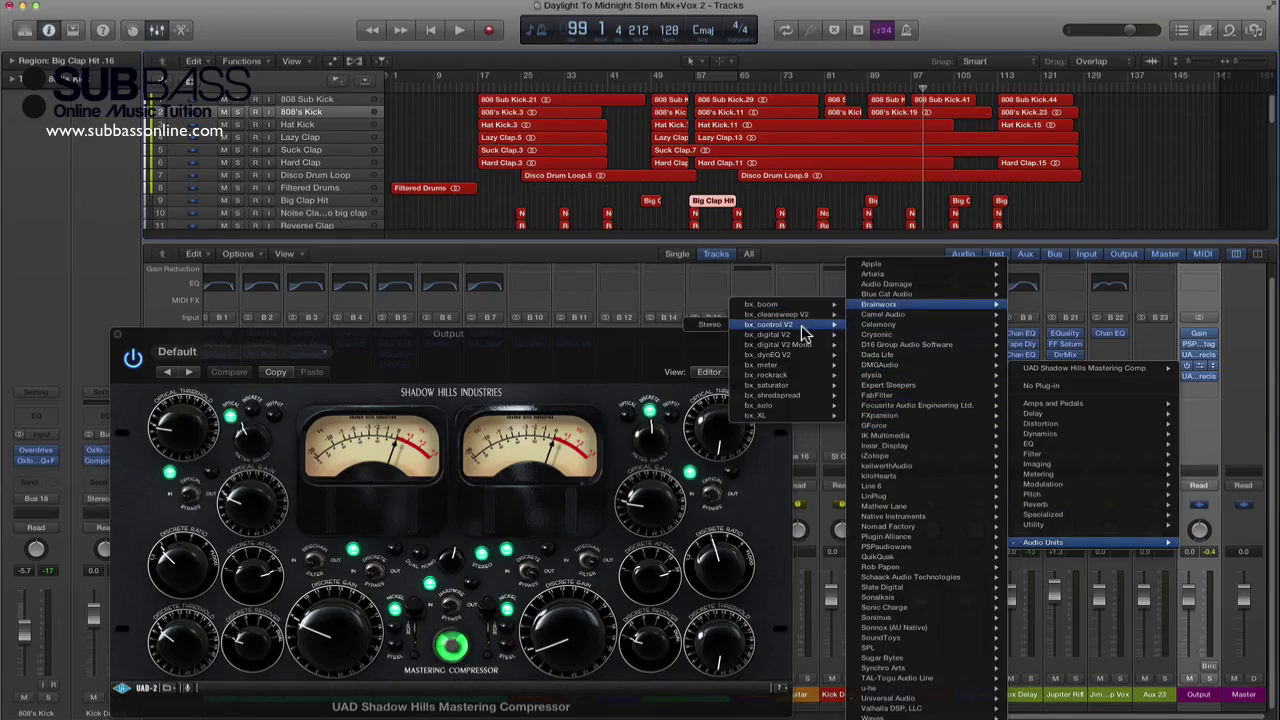
pyautogui.click(707, 325)
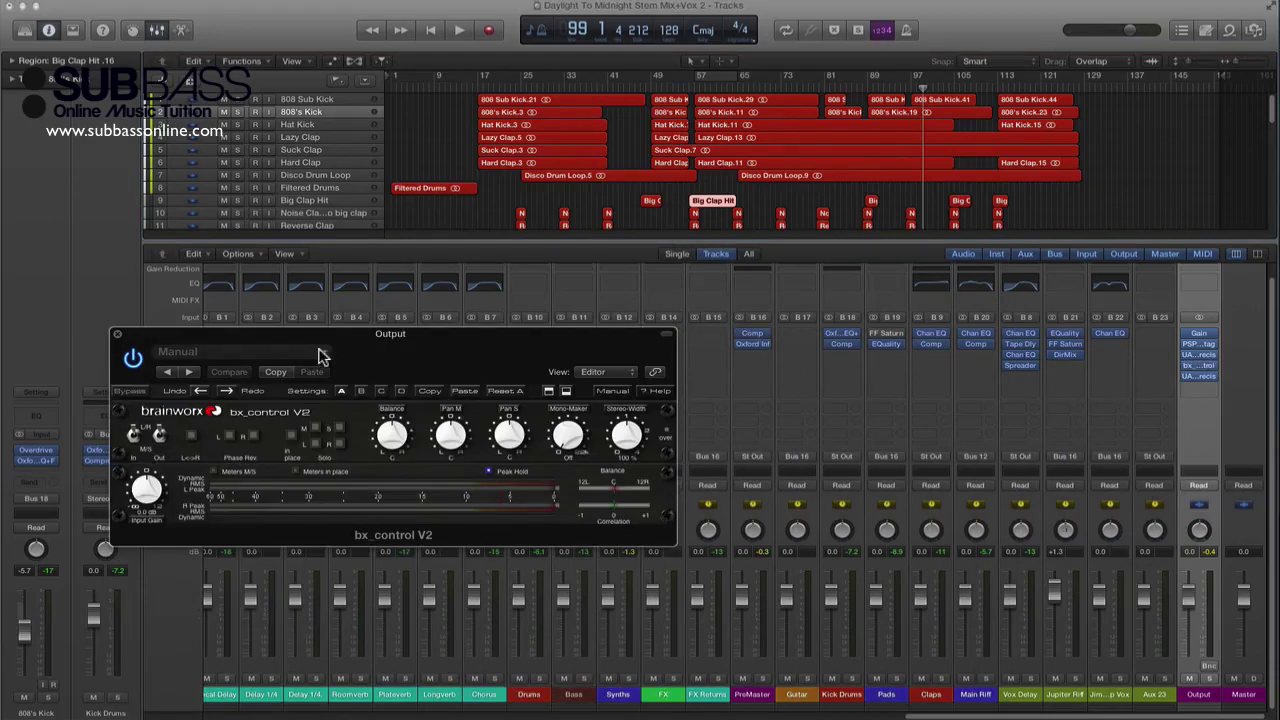
# Step: Move the bx_control V2 window and set its Mono-Maker frequency to 147 Hz
pyautogui.moveTo(320, 345); pyautogui.dragTo(487, 263)
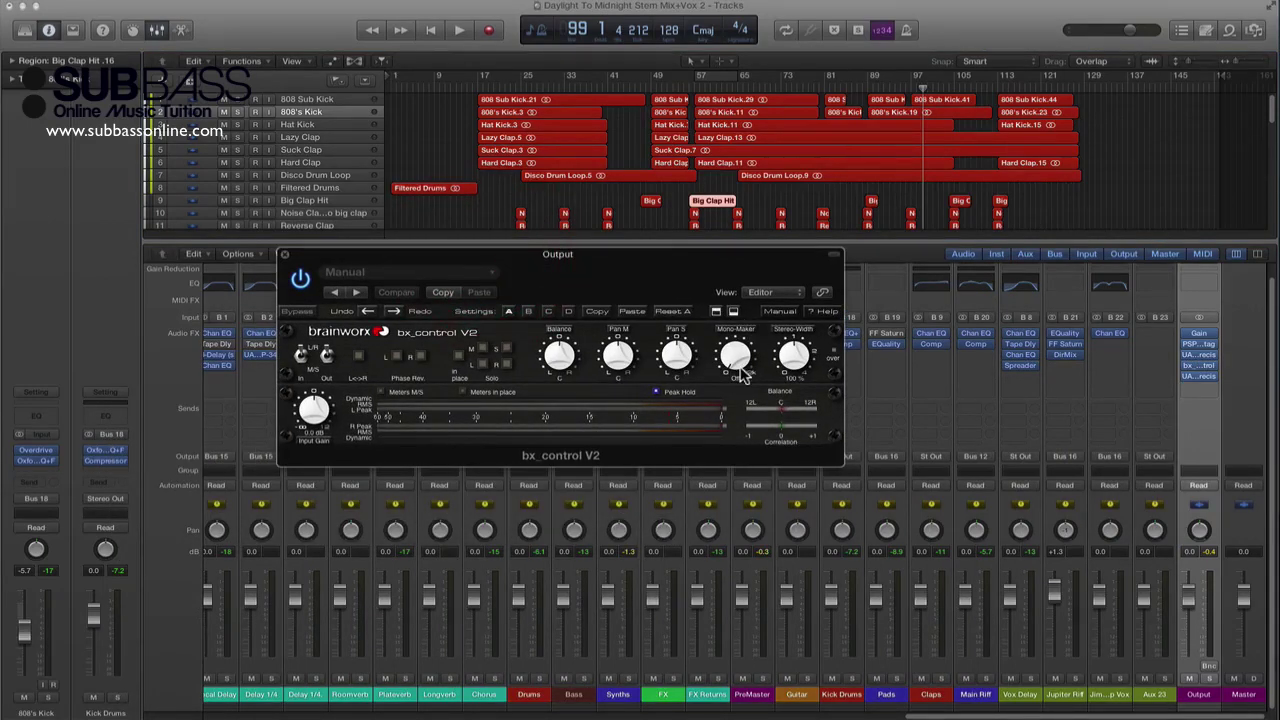
pyautogui.moveTo(728, 368); pyautogui.dragTo(718, 318)
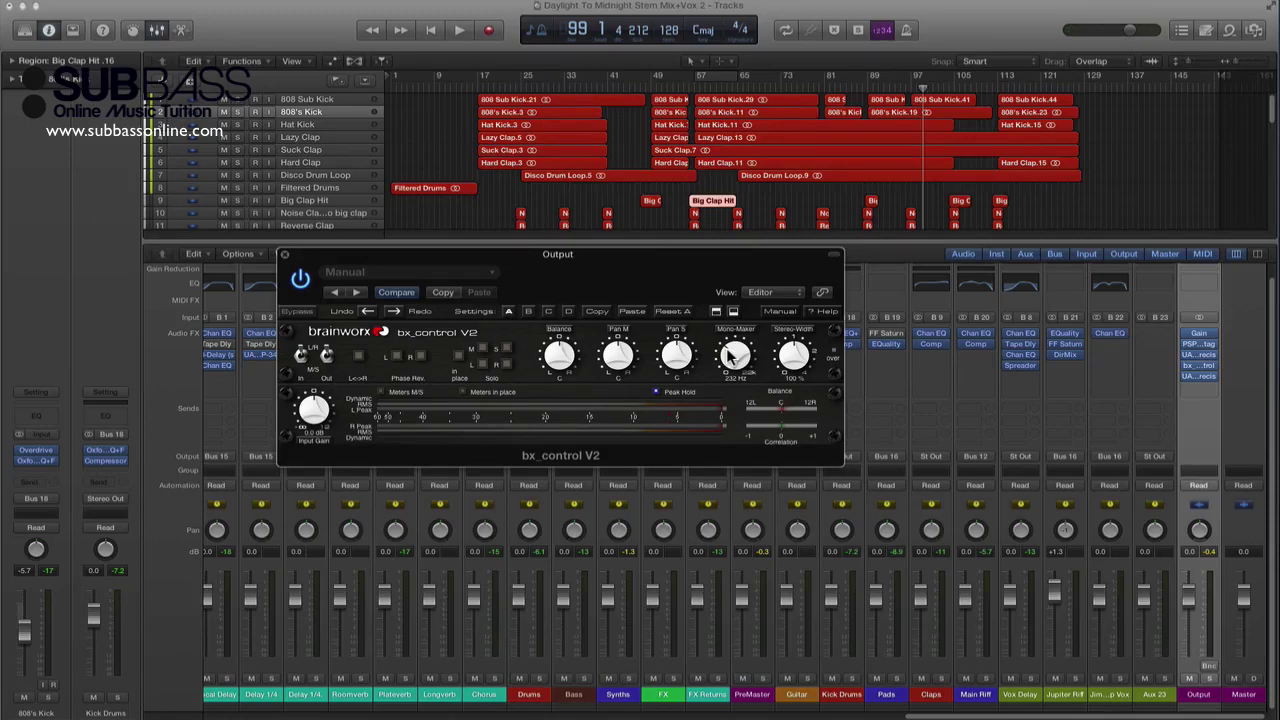
pyautogui.moveTo(730, 352); pyautogui.dragTo(728, 355)
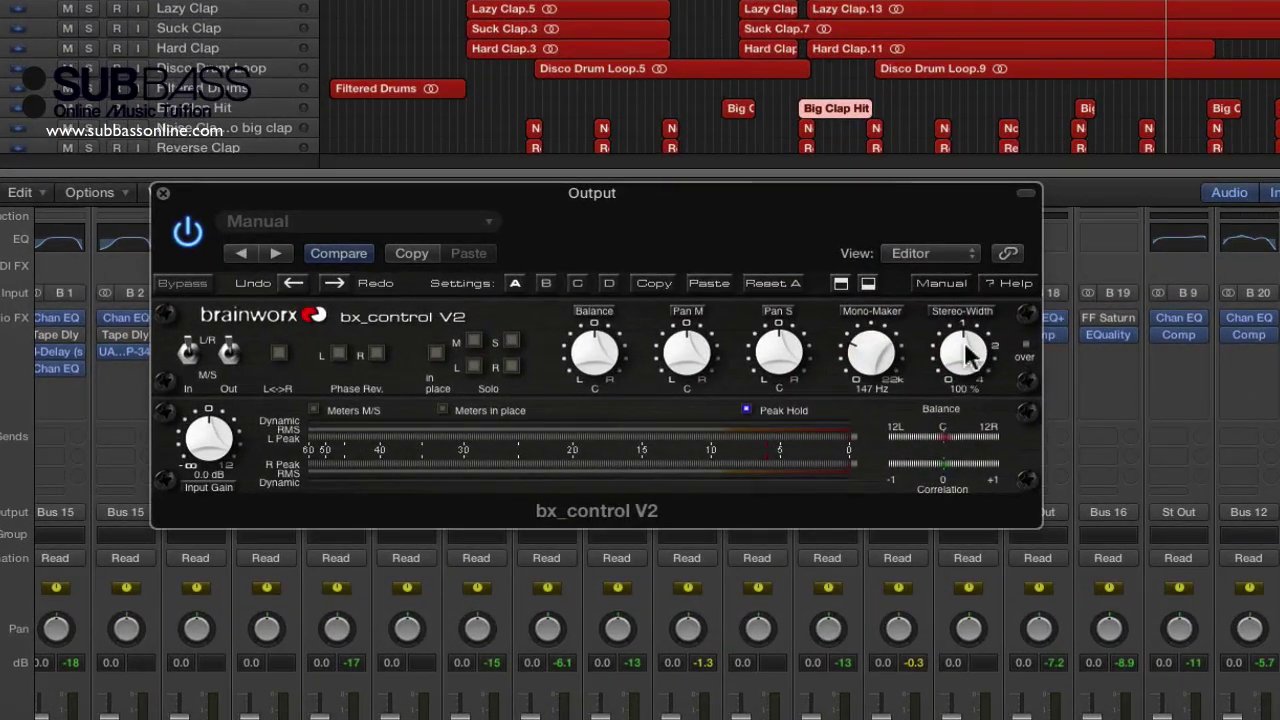
# Step: Push bx_control V2's Stereo-Width up to 140%, then settle it back at 122%
pyautogui.moveTo(963, 352); pyautogui.dragTo(970, 340)
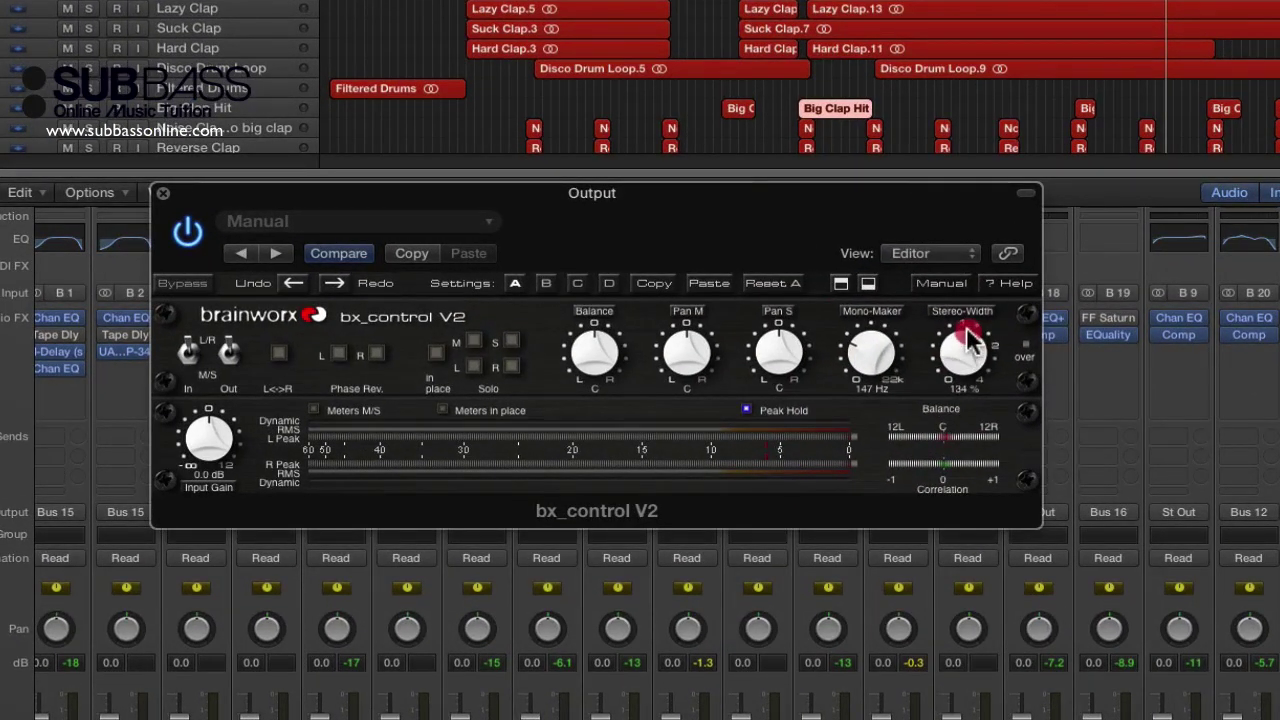
pyautogui.moveTo(499, 207)
pyautogui.mouseDown()
pyautogui.moveTo(497, 227)
pyautogui.moveTo(494, 209)
pyautogui.mouseUp()
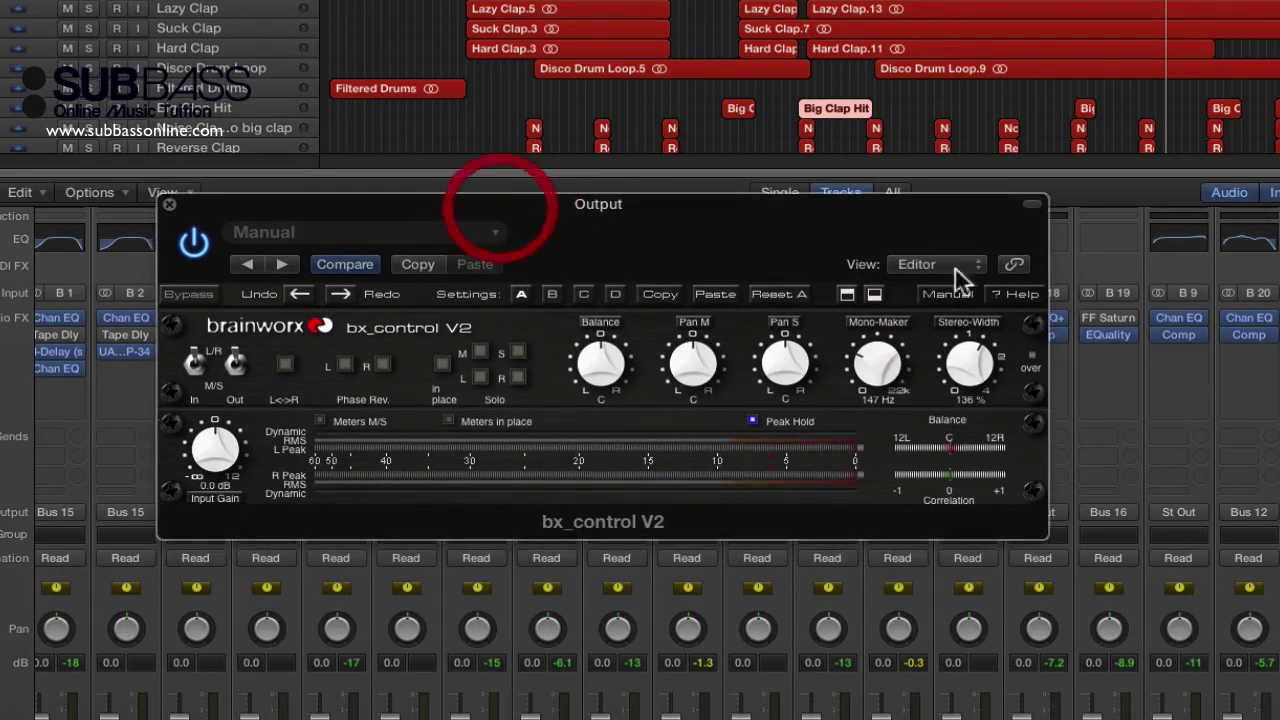
pyautogui.moveTo(968, 372); pyautogui.dragTo(974, 366)
pyautogui.click(970, 362)
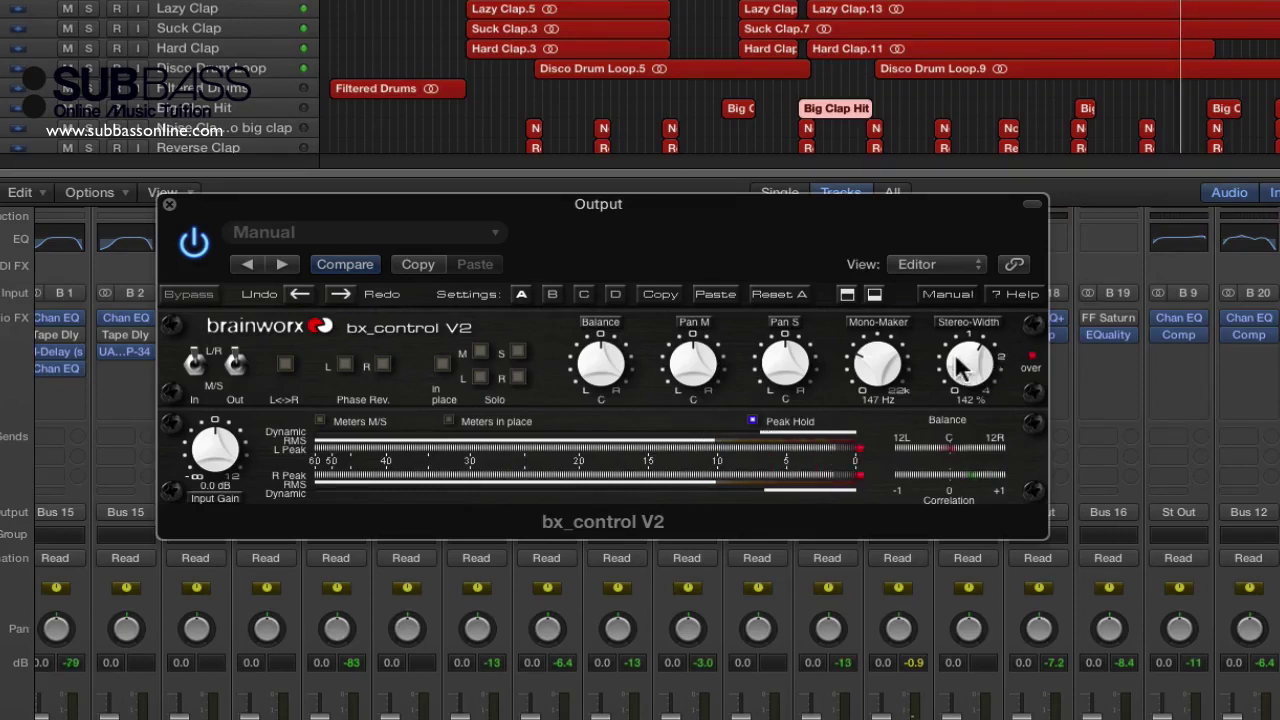
pyautogui.moveTo(956, 360)
pyautogui.mouseDown()
pyautogui.moveTo(965, 378)
pyautogui.moveTo(955, 370)
pyautogui.mouseUp()
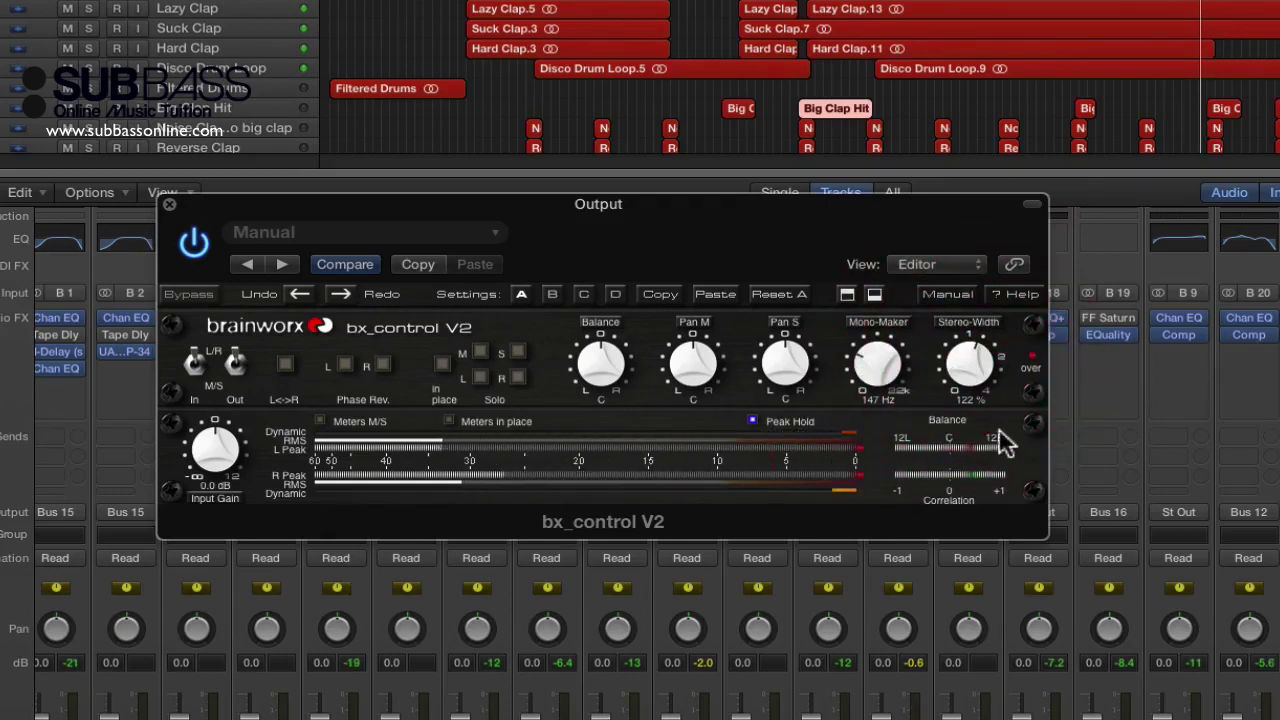
# Step: Close bx_control V2 and insert Brainworx bx_digital V2 on the next empty Output insert
pyautogui.click(168, 203)
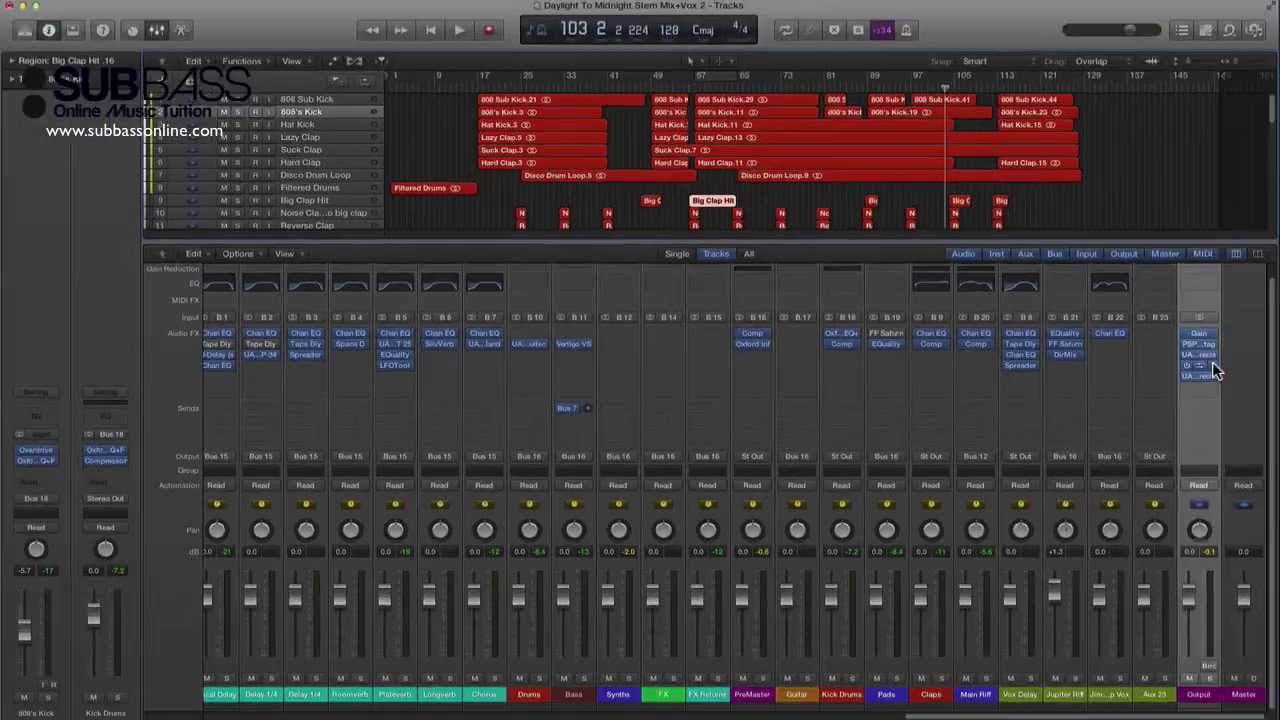
pyautogui.click(1210, 367)
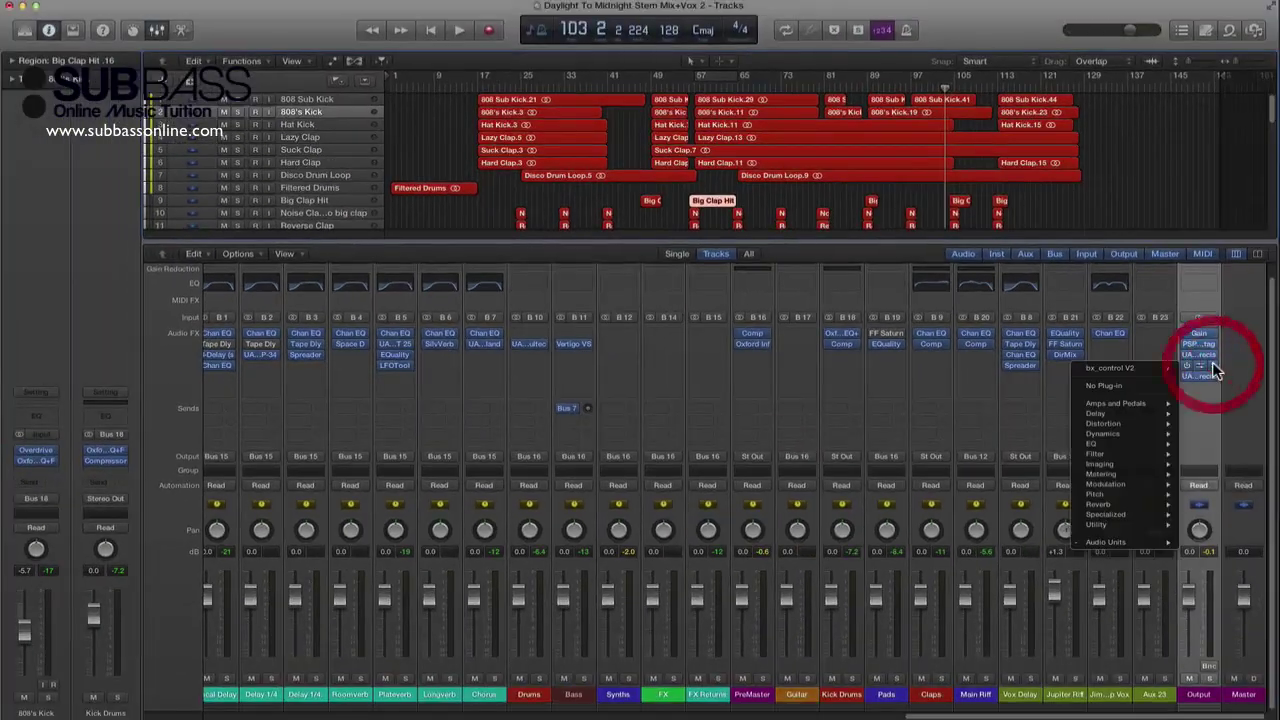
pyautogui.click(1205, 368)
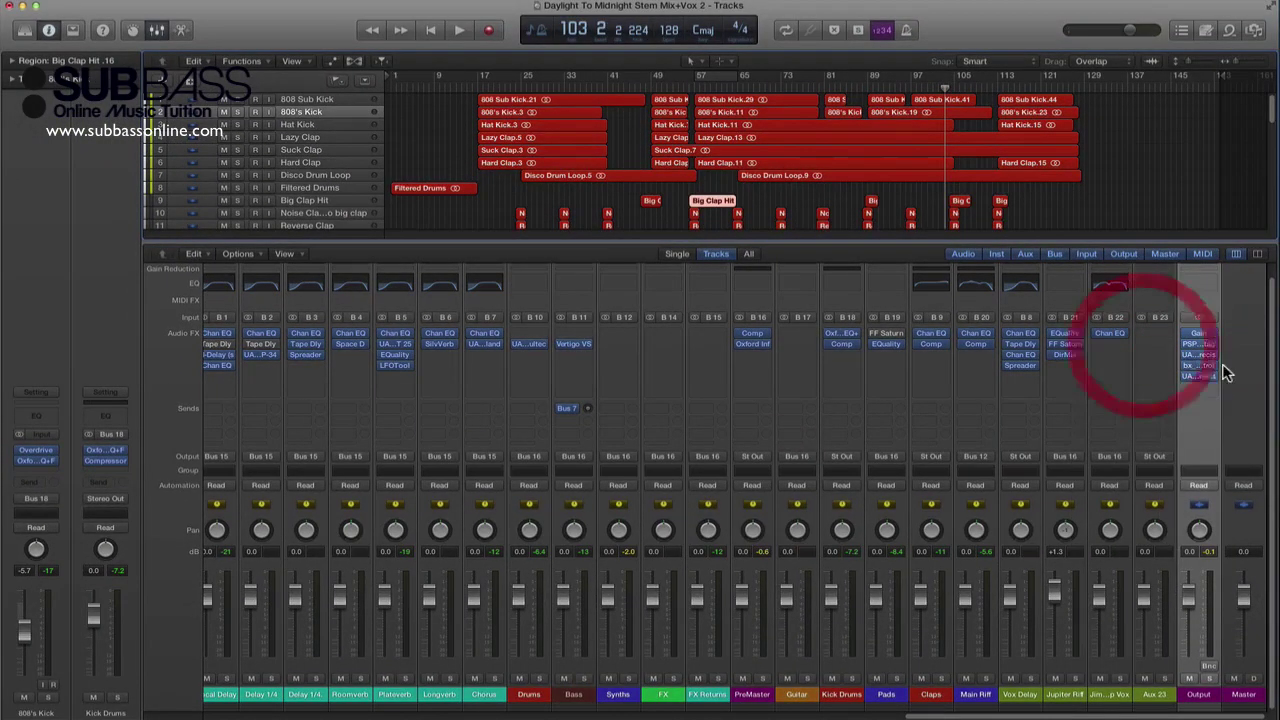
pyautogui.click(1211, 369)
pyautogui.moveTo(1145, 541)
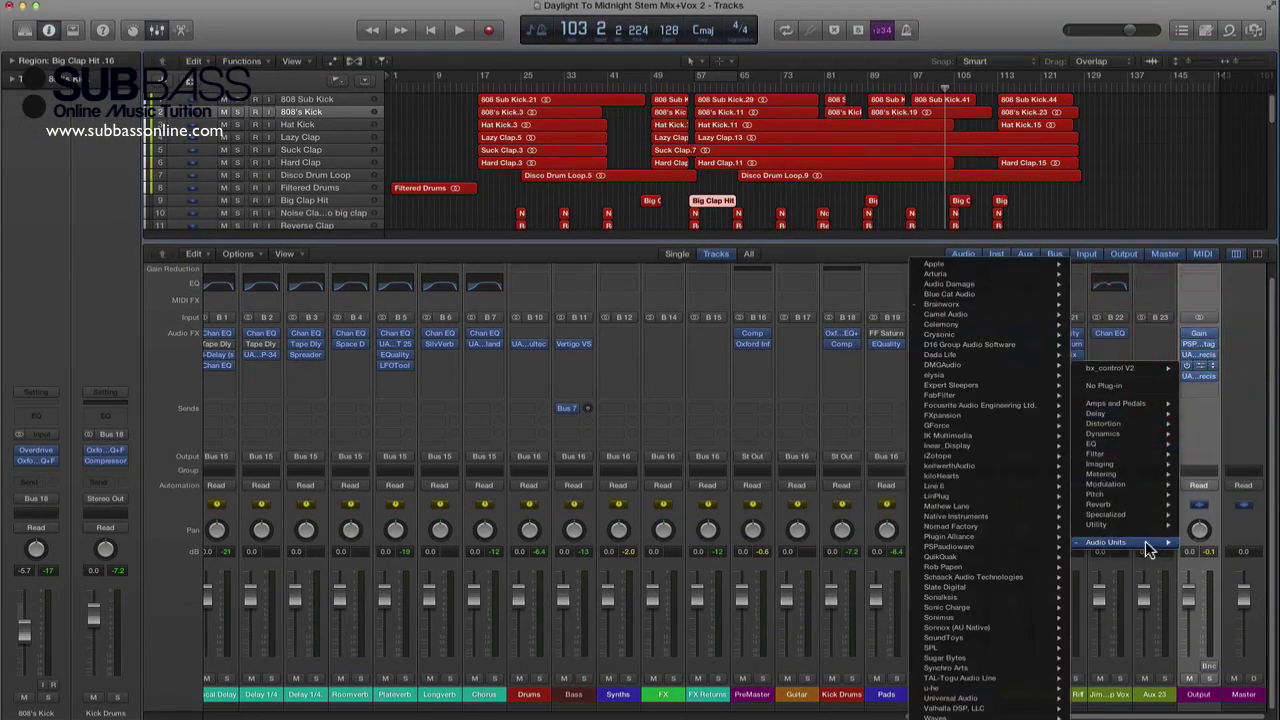
pyautogui.moveTo(986, 304)
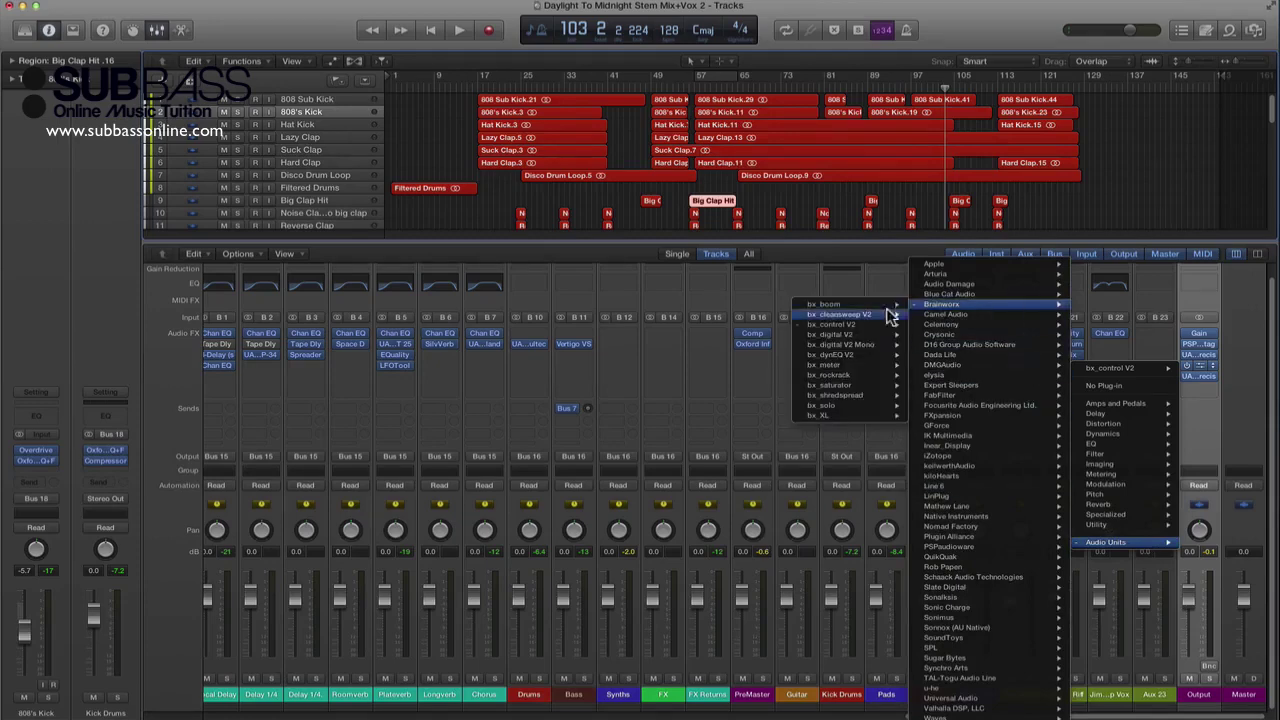
pyautogui.click(849, 338)
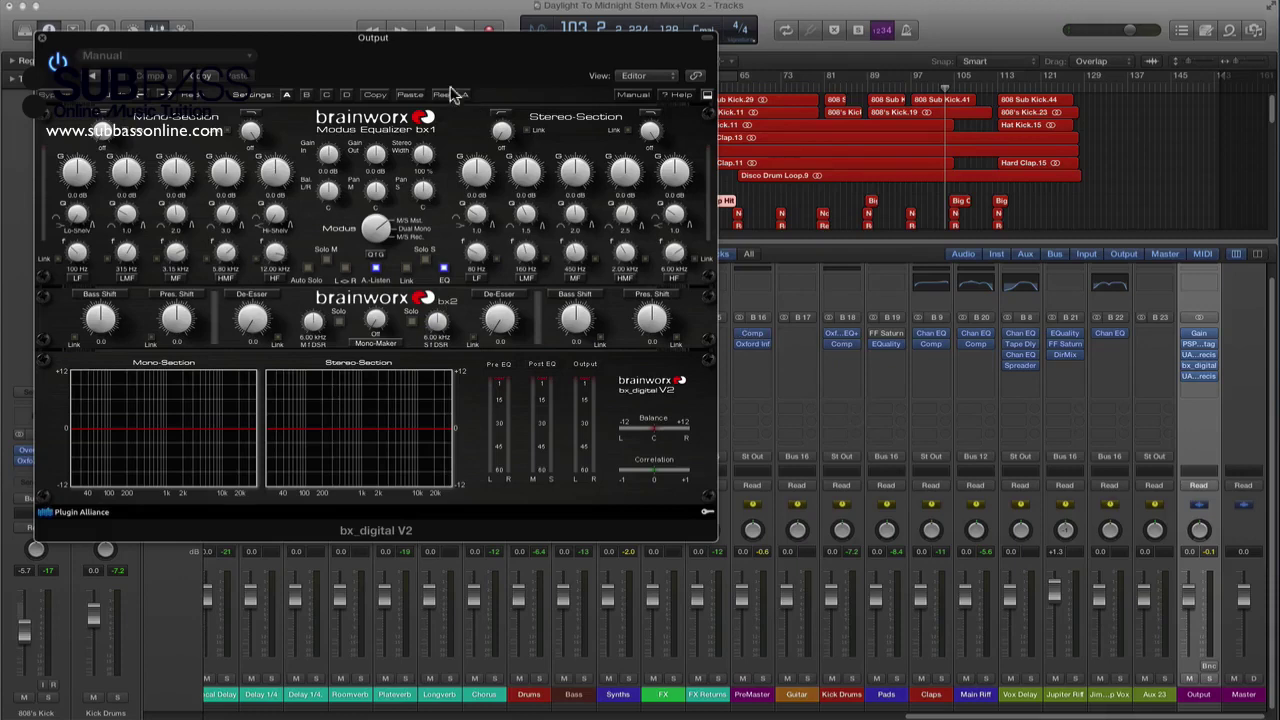
# Step: Position the bx_digital V2 window down and to the right
pyautogui.moveTo(333, 42); pyautogui.dragTo(437, 101)
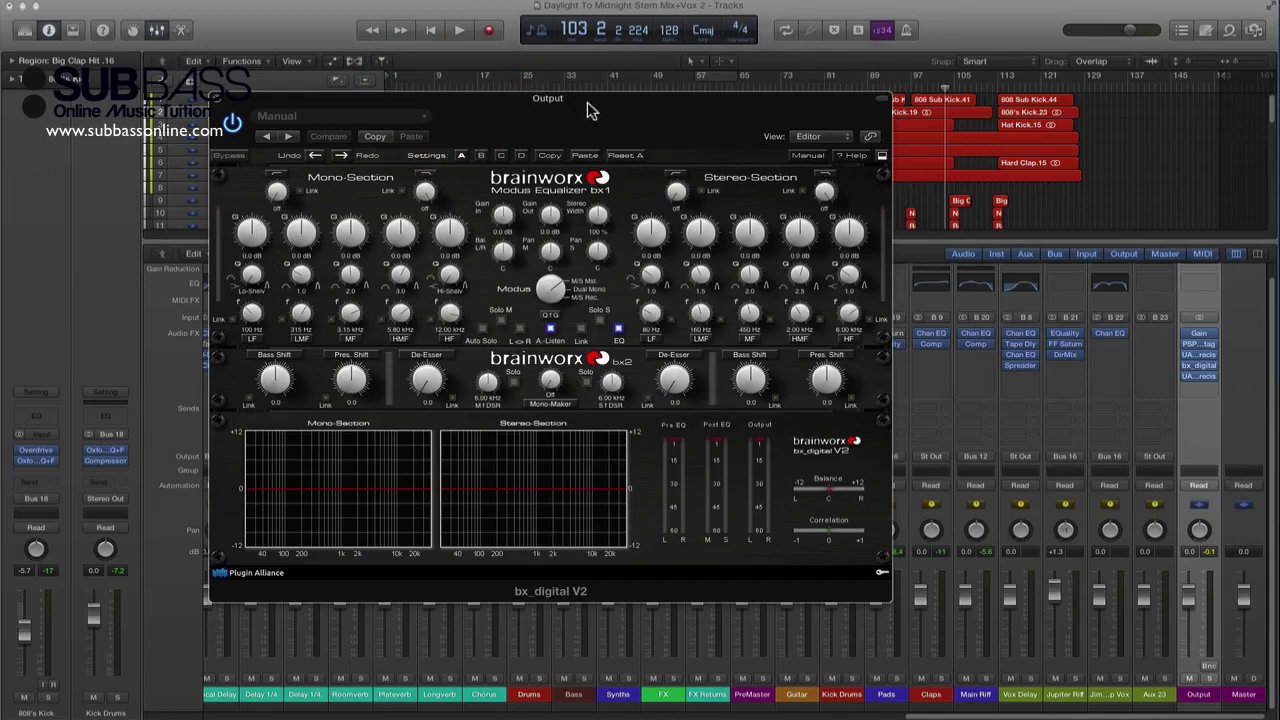
pyautogui.moveTo(590, 110); pyautogui.dragTo(631, 128)
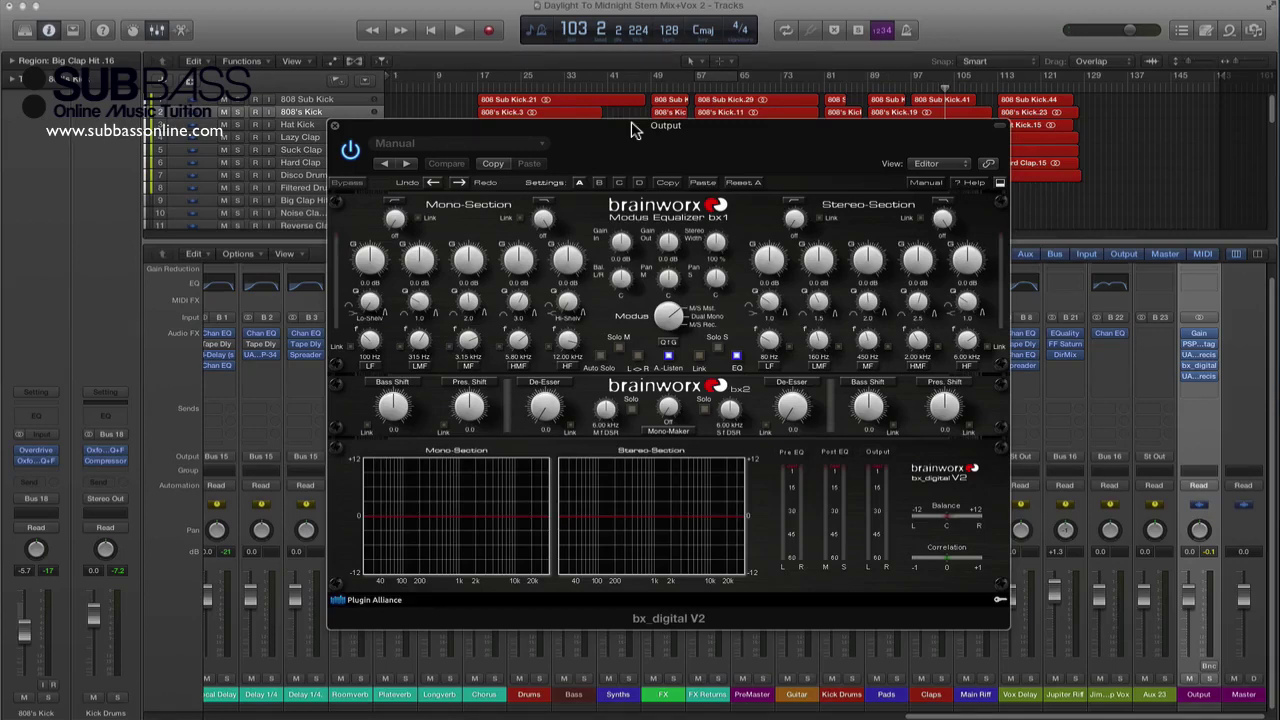
pyautogui.moveTo(626, 124); pyautogui.dragTo(650, 146)
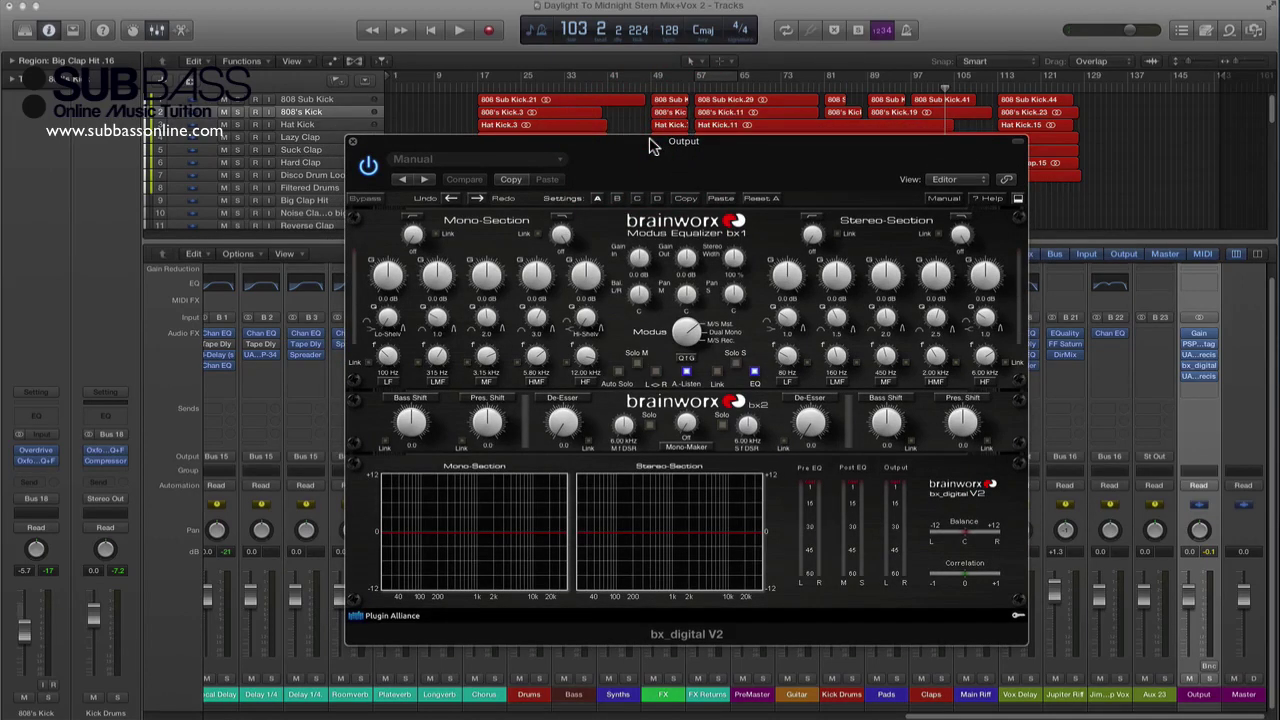
pyautogui.moveTo(650, 146); pyautogui.dragTo(653, 147)
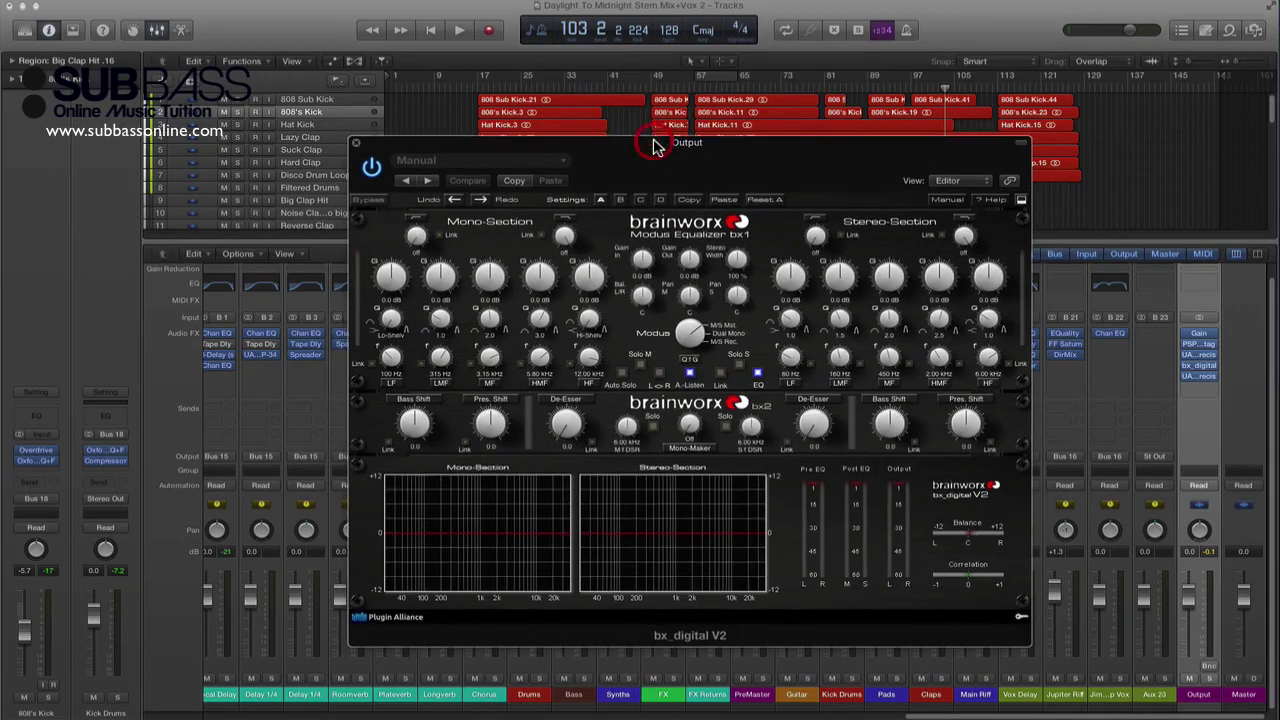
# Step: Move the UAD Precision insert above bx_digital V2 and close the Precision Limiter, K-Stereo and bx_digital windows
pyautogui.click(1200, 356)
pyautogui.moveTo(1200, 356); pyautogui.dragTo(1205, 378)
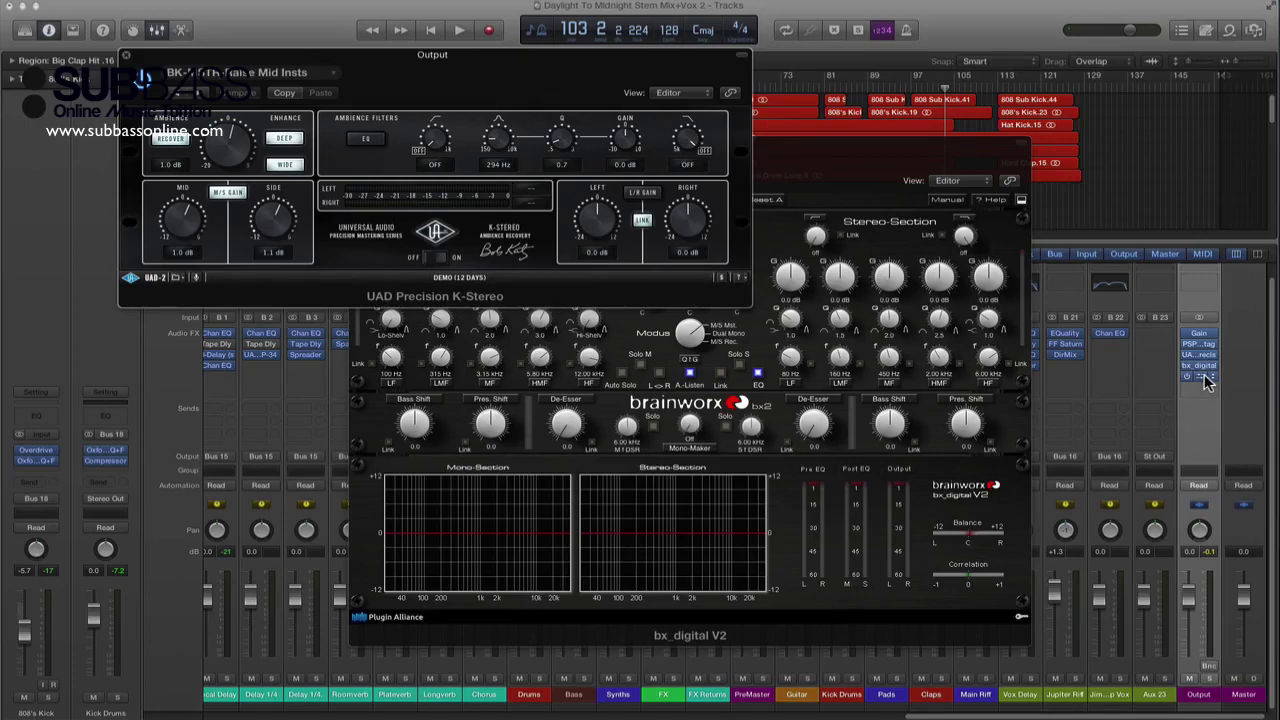
pyautogui.click(1204, 376)
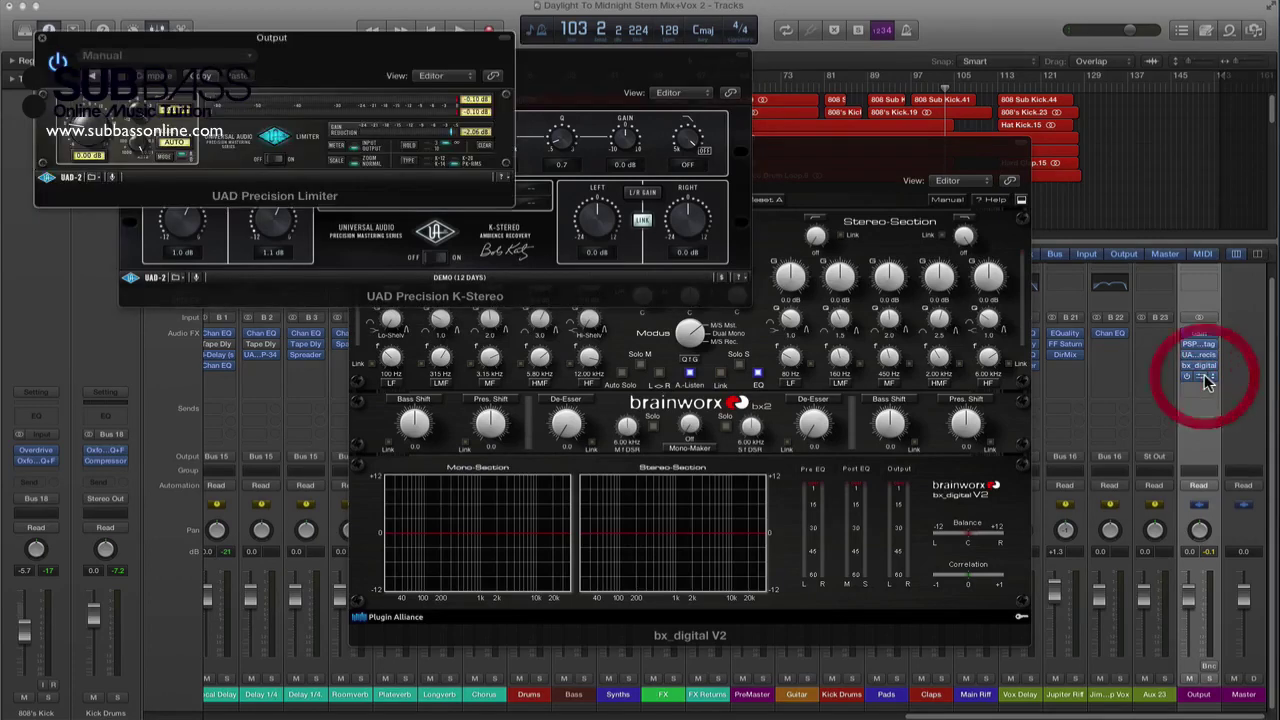
pyautogui.click(38, 42)
pyautogui.click(128, 58)
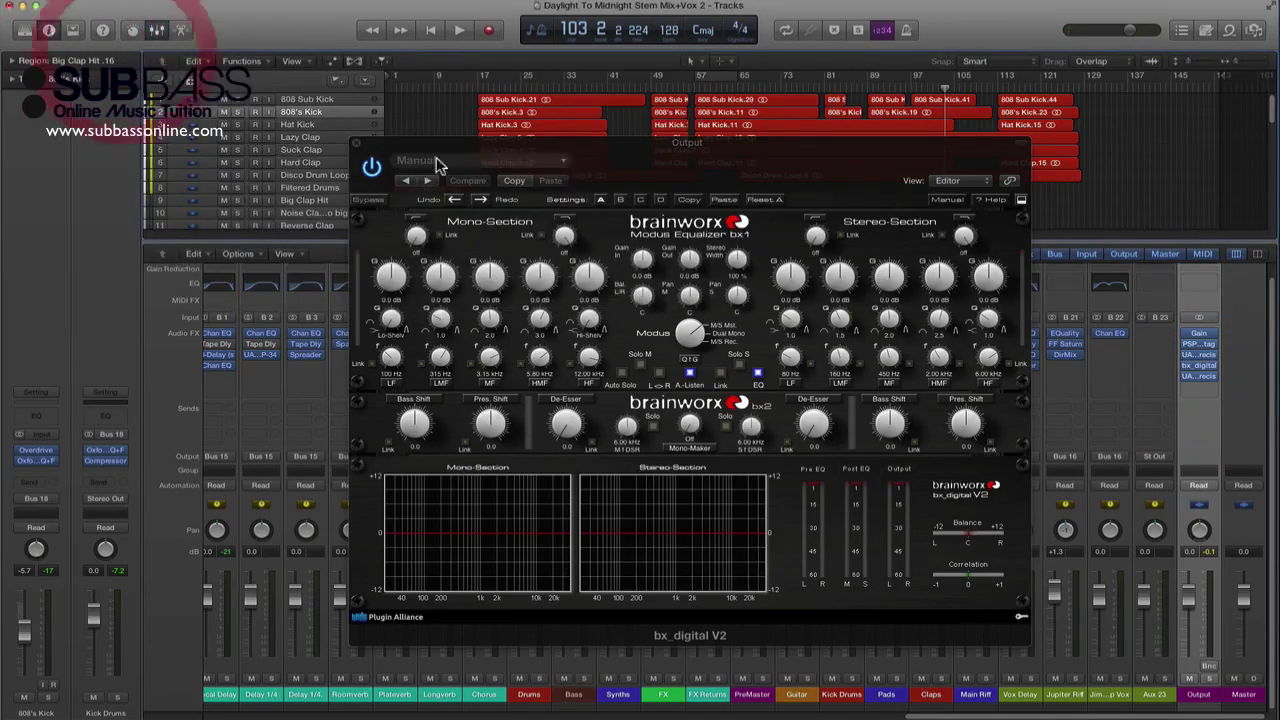
pyautogui.click(356, 143)
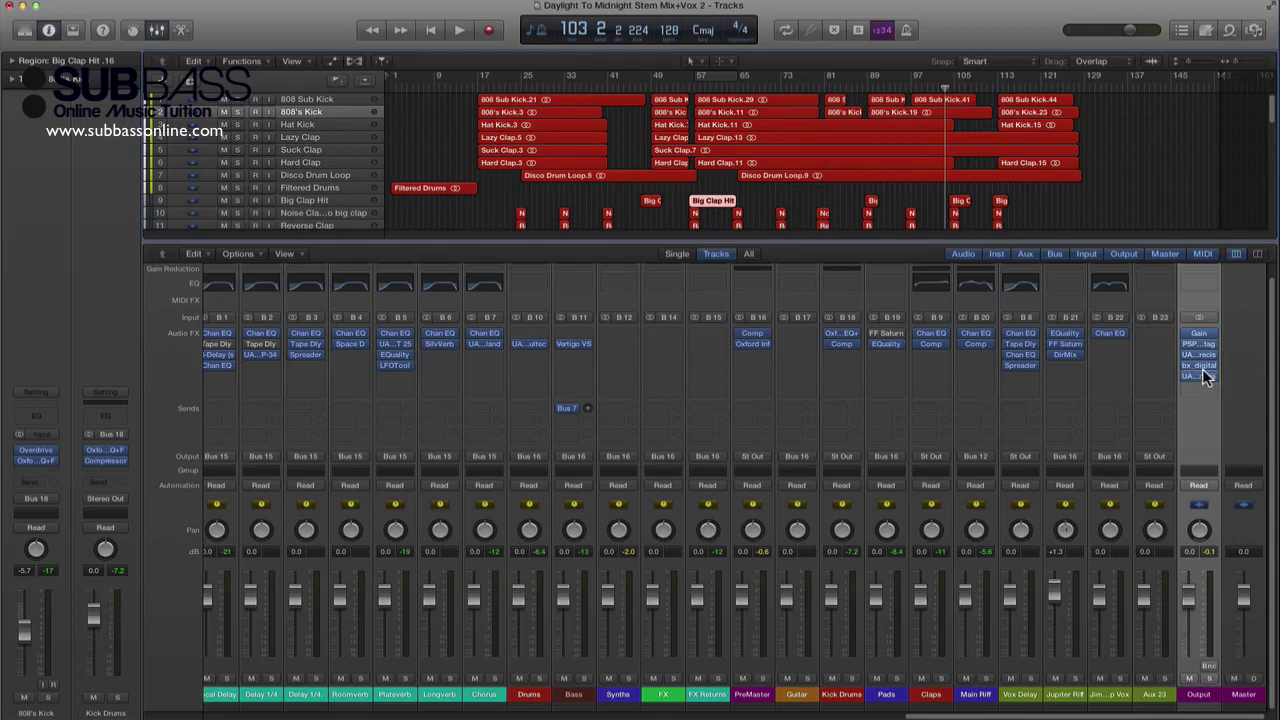
pyautogui.moveTo(1204, 369)
# Step: Open the Output channel's UAD Precision Limiter and centre its window over the mixer
pyautogui.click(1212, 384)
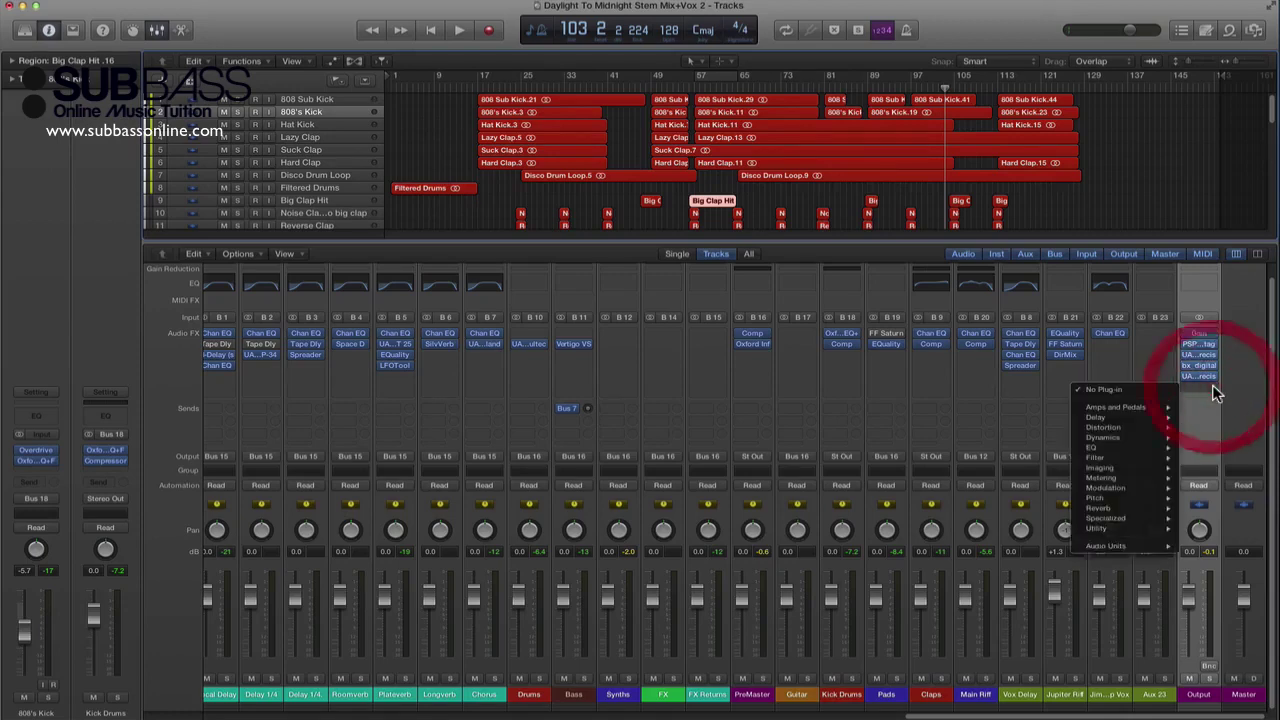
pyautogui.click(1204, 378)
pyautogui.click(1199, 375)
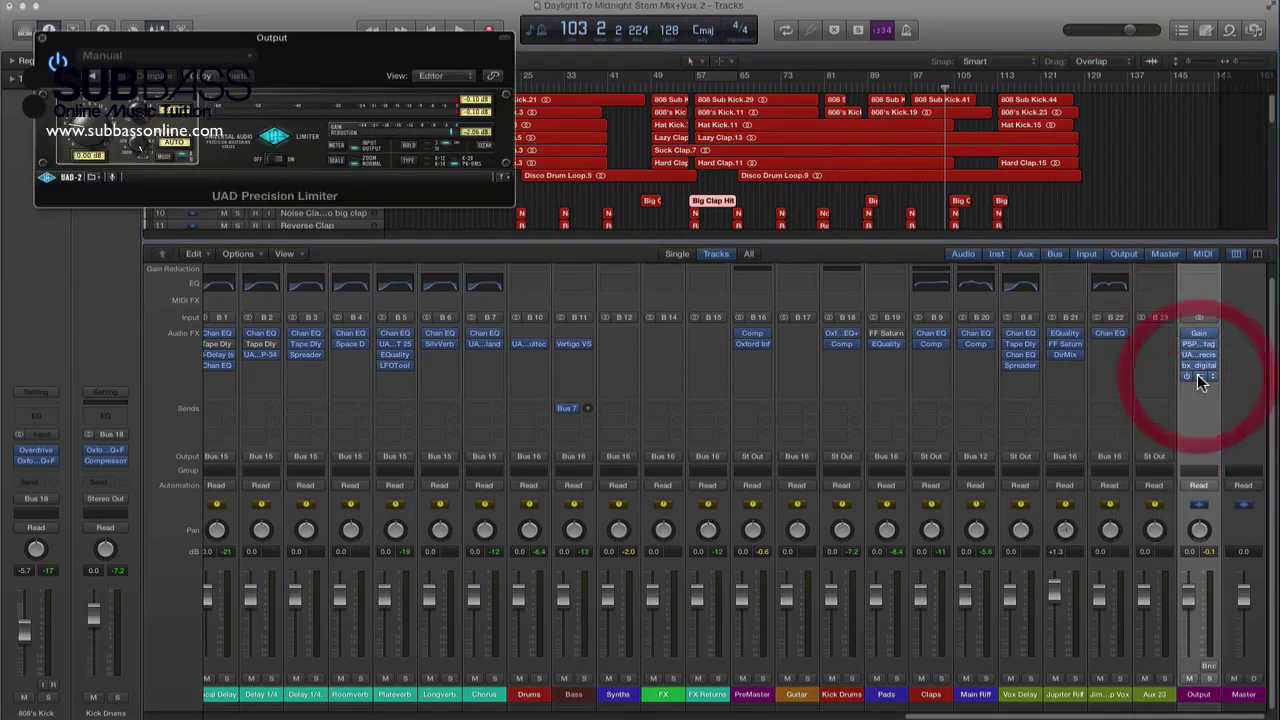
pyautogui.moveTo(254, 40); pyautogui.dragTo(579, 299)
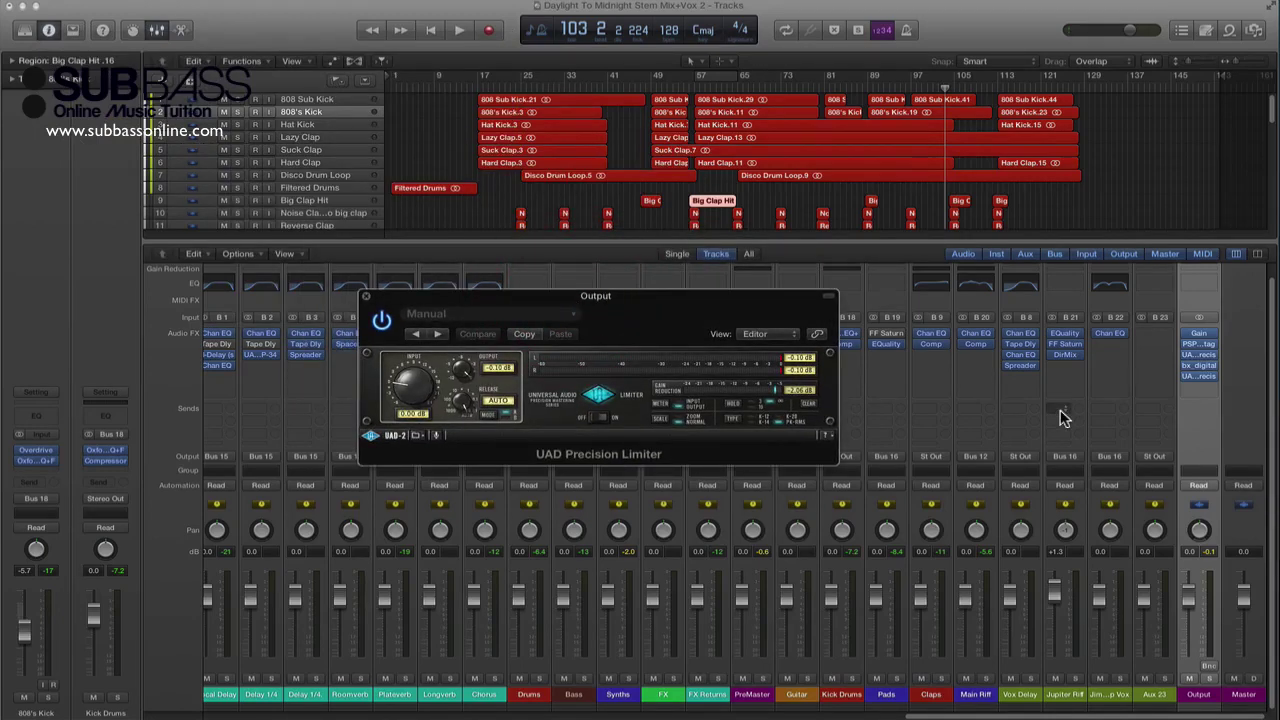
pyautogui.moveTo(623, 298); pyautogui.dragTo(657, 307)
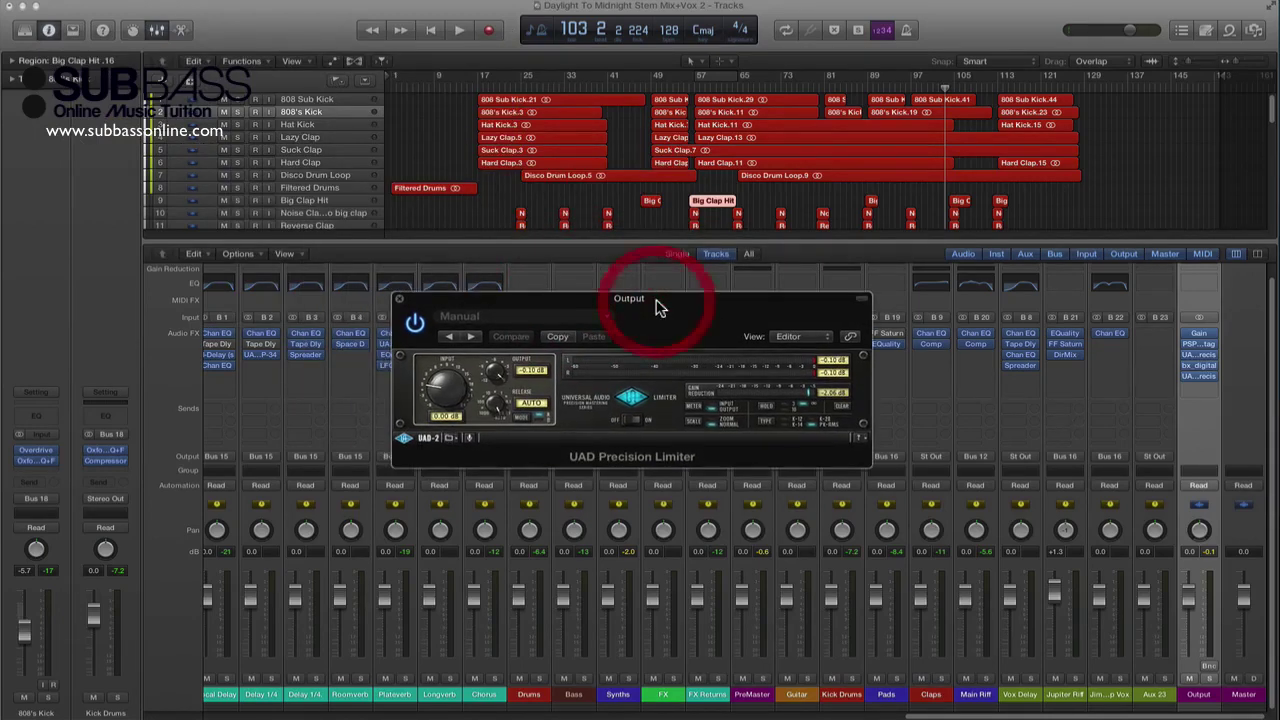